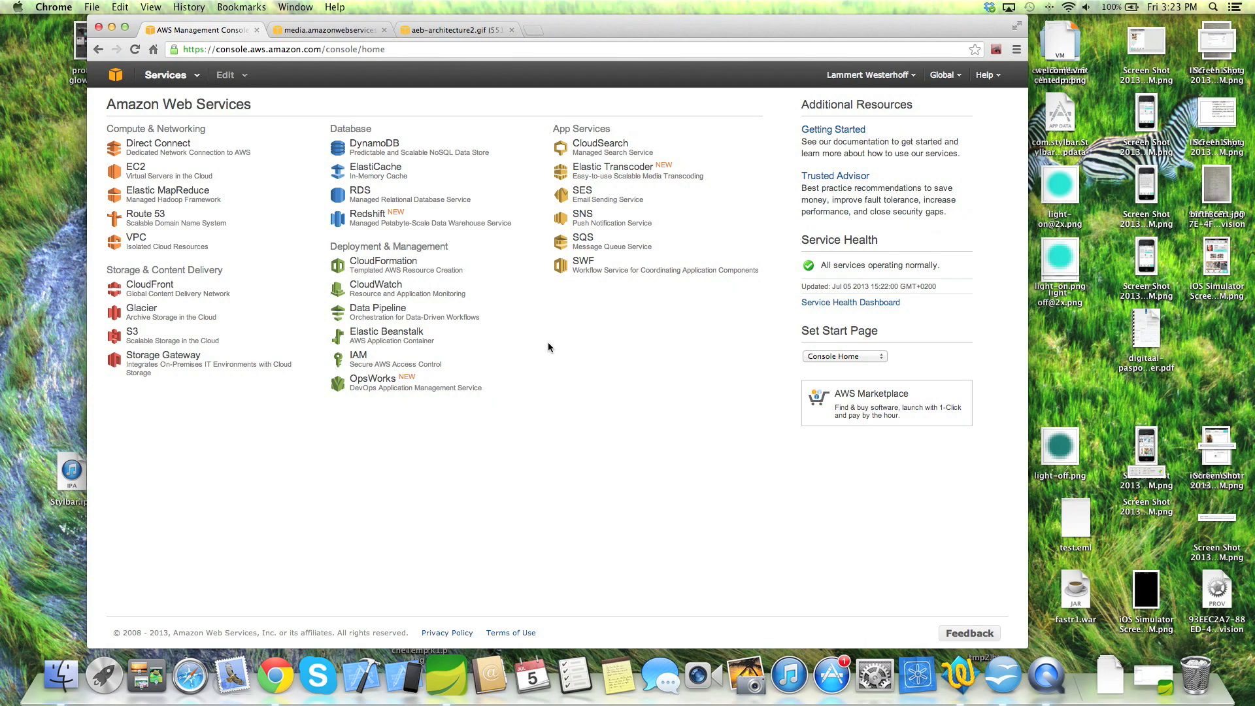
pyautogui.click(431, 30)
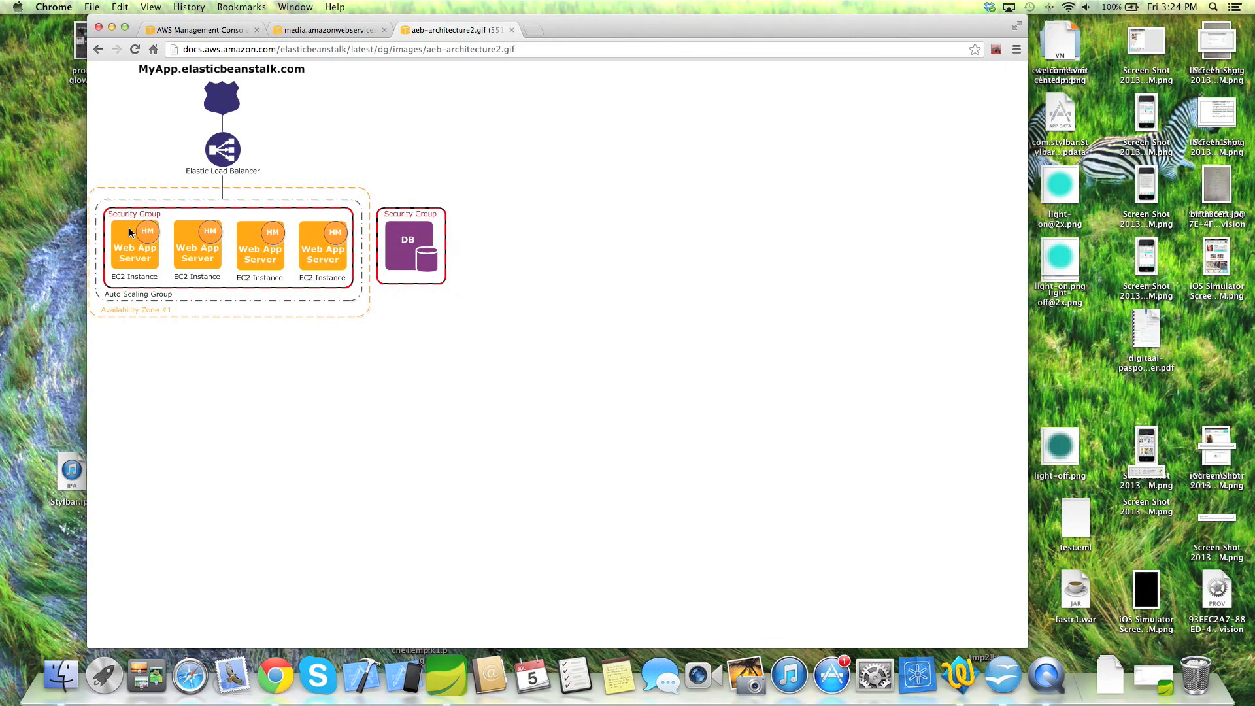
pyautogui.click(194, 30)
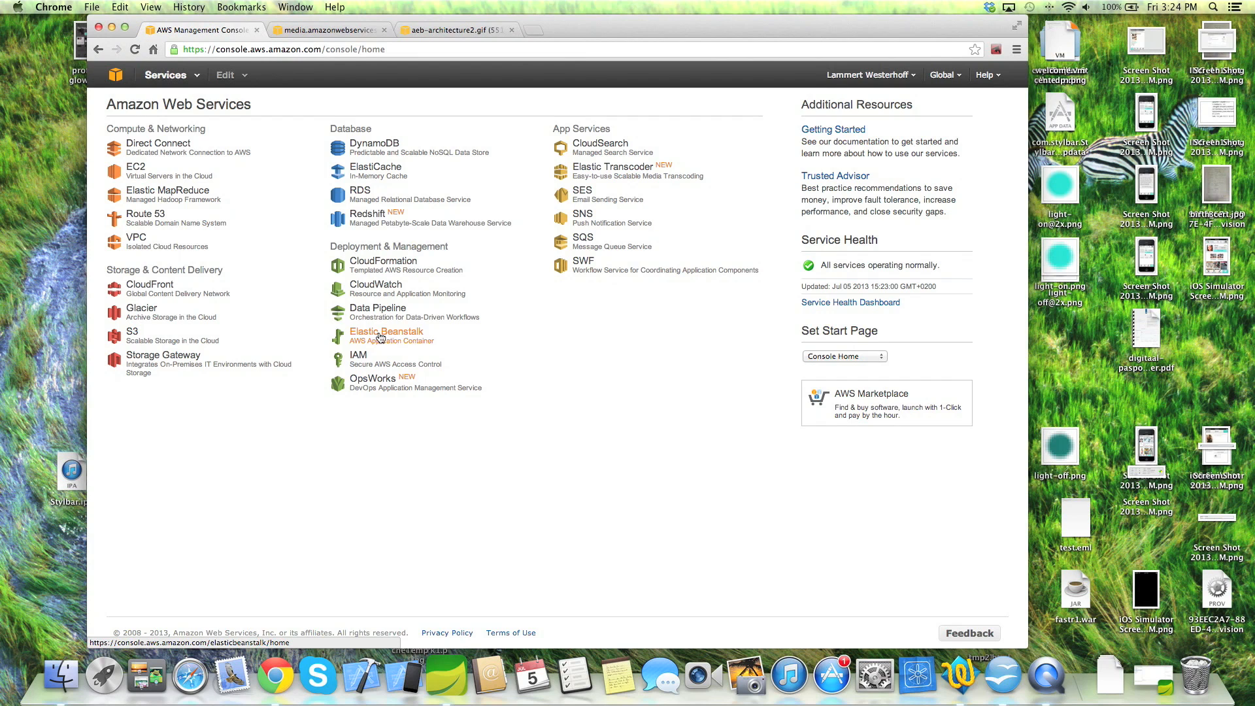
# - Start launching a new MySQL DB instance in RDS on the db.t1.micro class
pyautogui.click(361, 193)
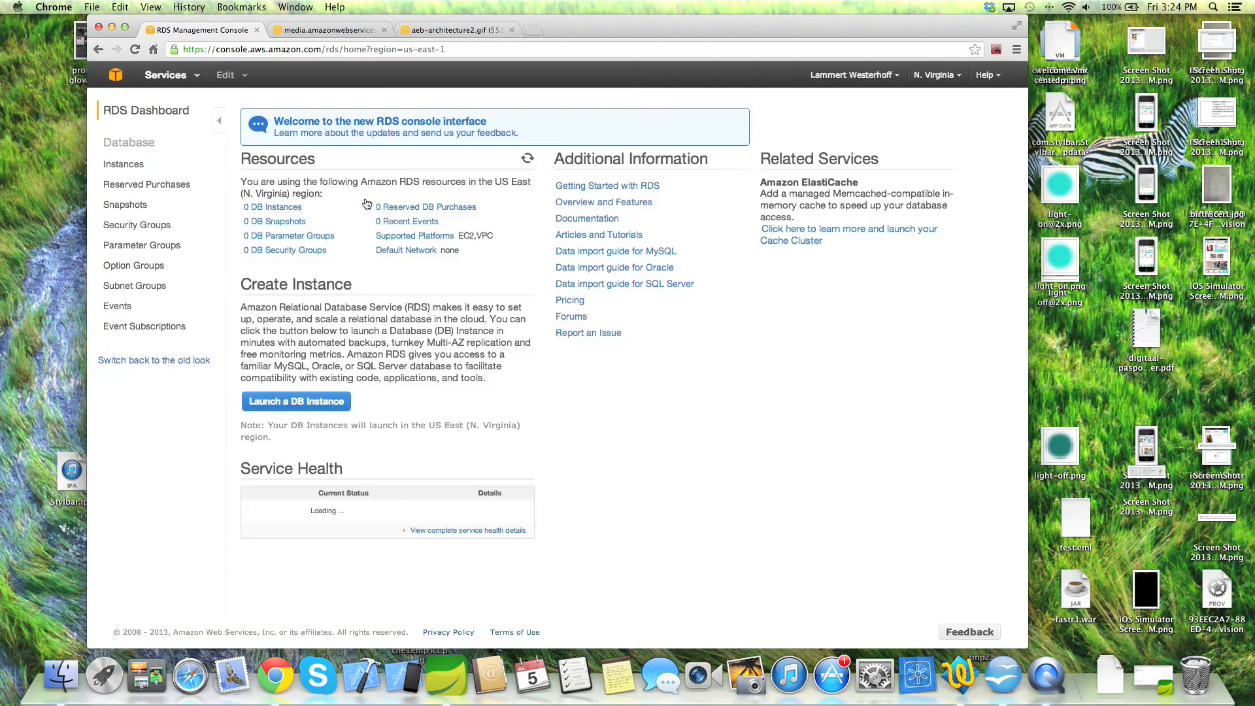
pyautogui.click(296, 401)
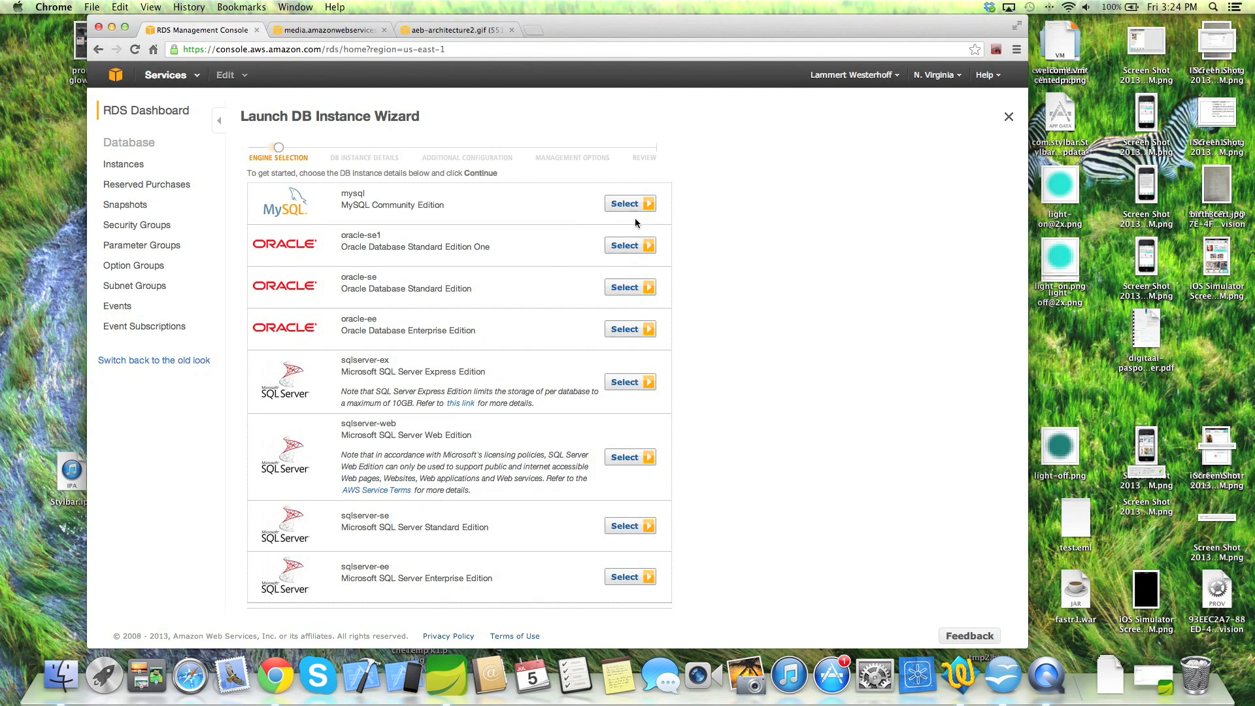
pyautogui.click(626, 206)
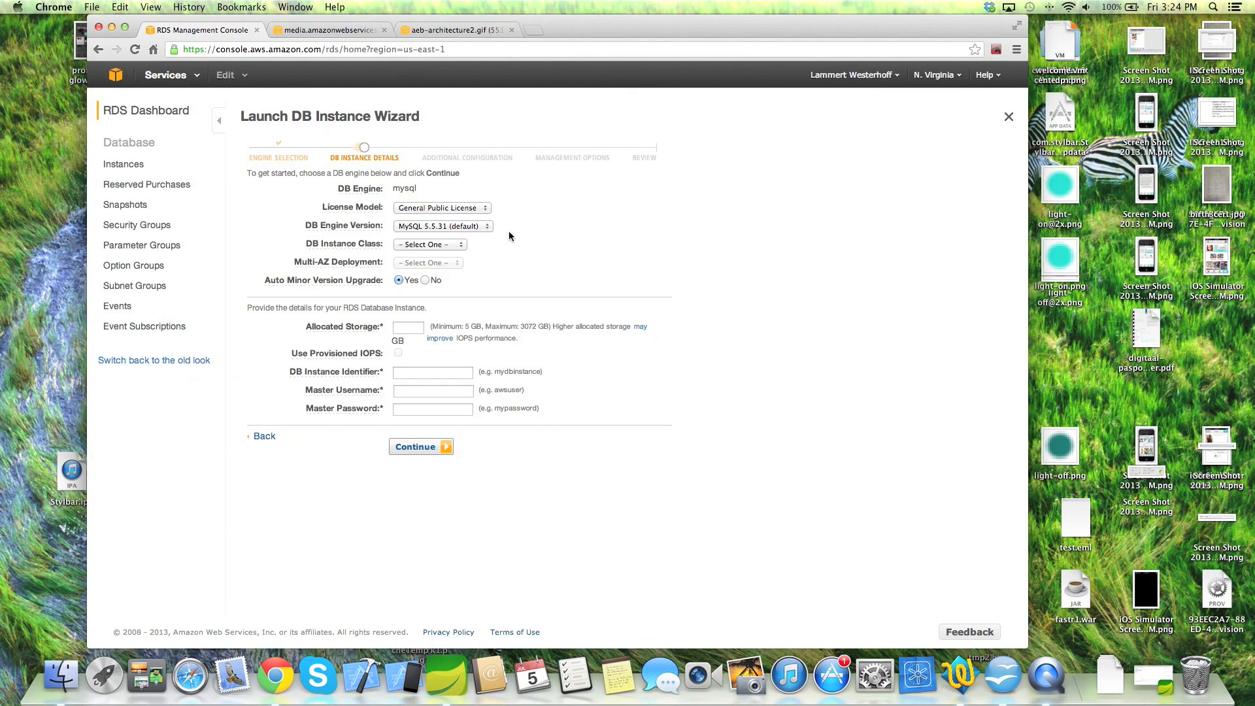
pyautogui.click(434, 244)
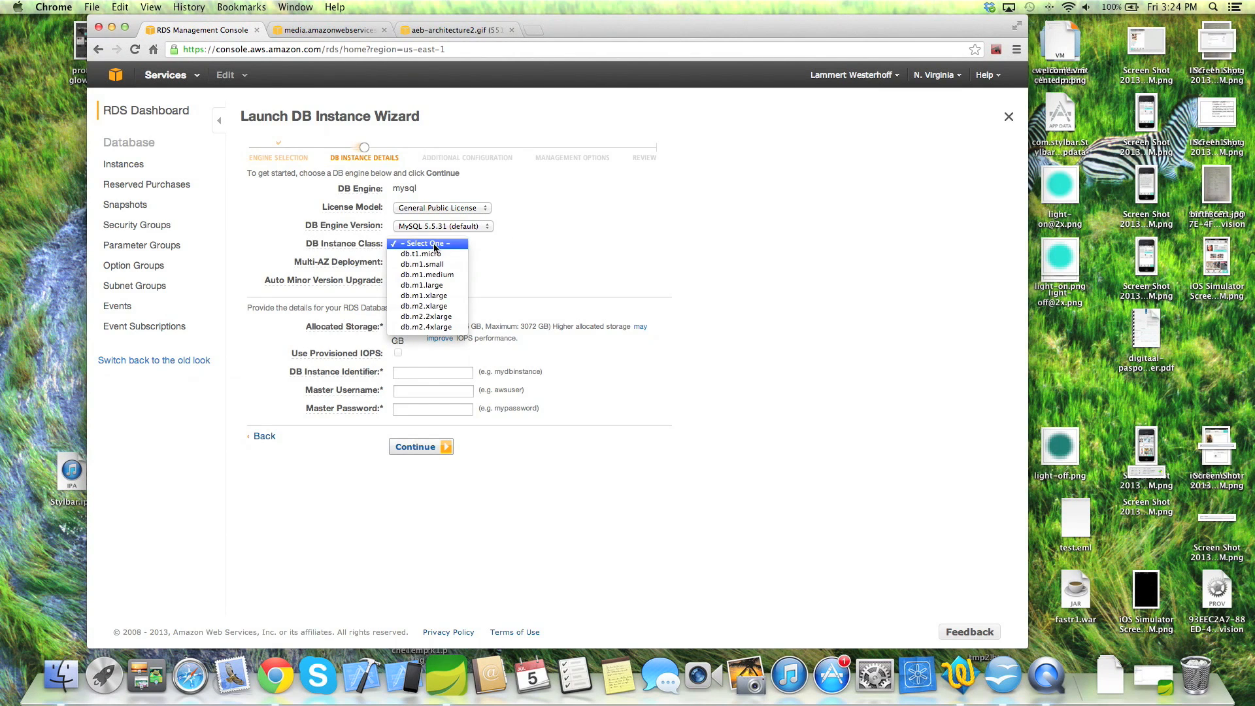
pyautogui.click(429, 255)
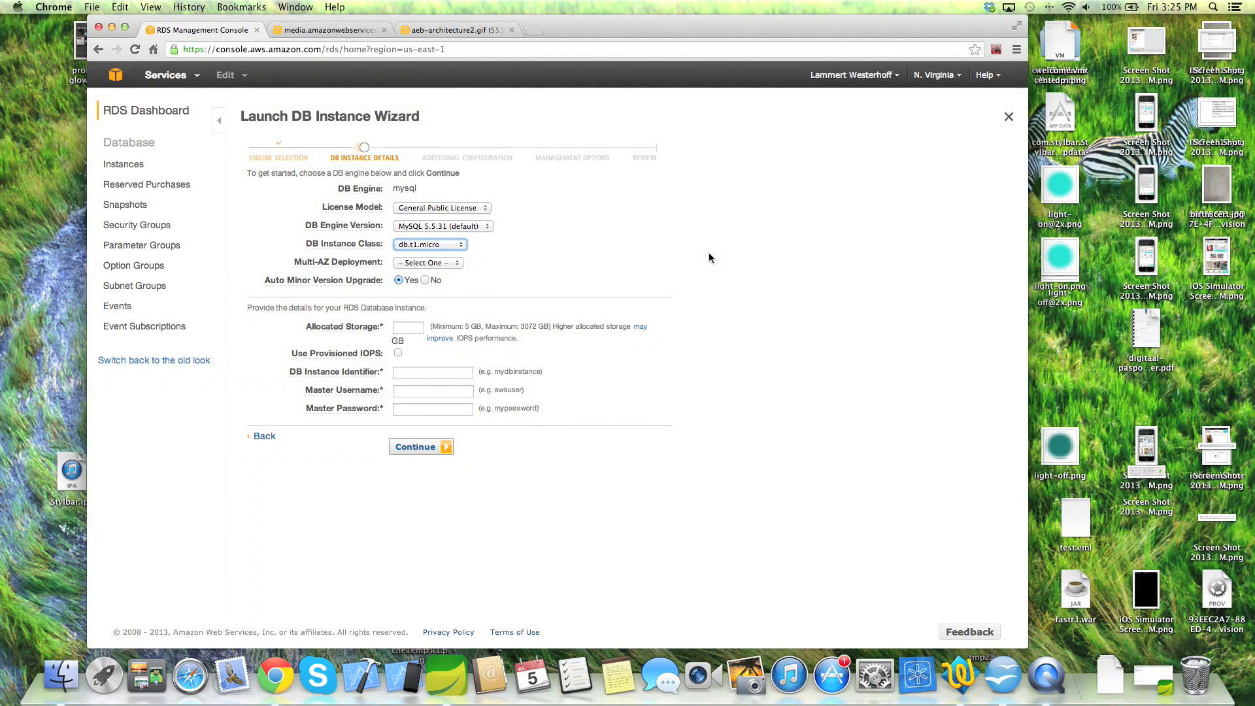
# - Set Multi-AZ Deployment to Yes and check the current AWS region without changing it
pyautogui.click(424, 263)
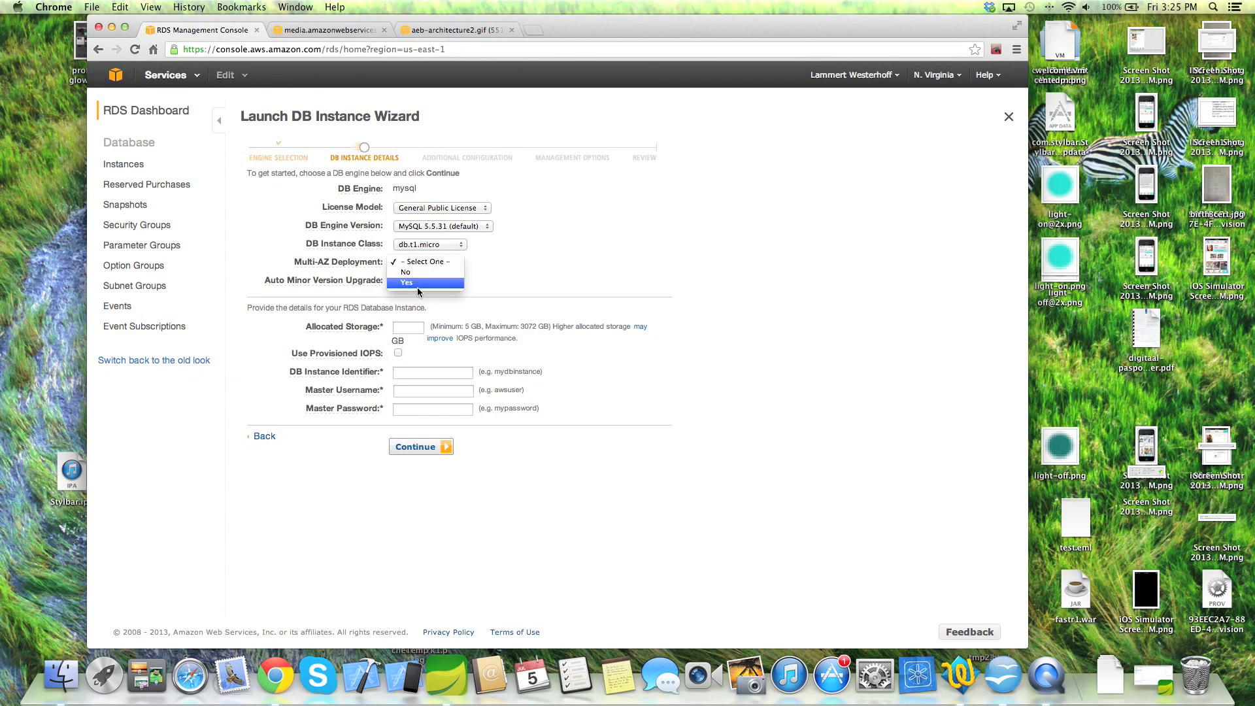
pyautogui.click(417, 283)
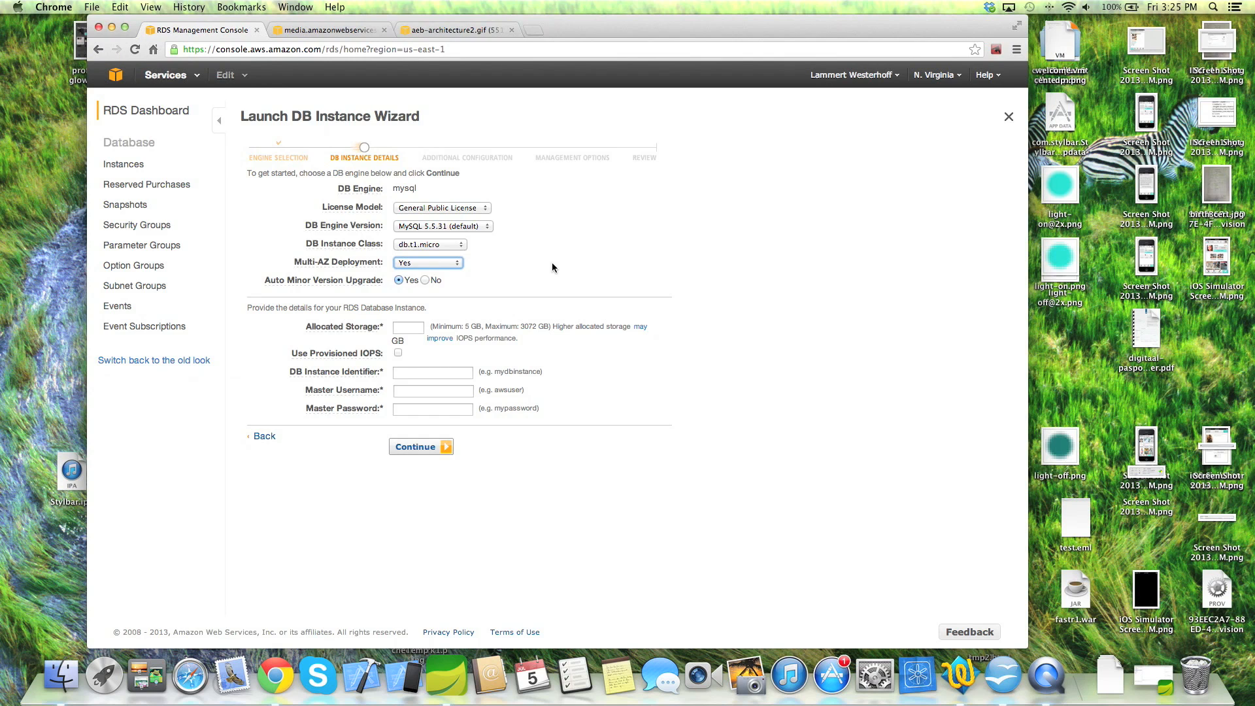
pyautogui.click(943, 76)
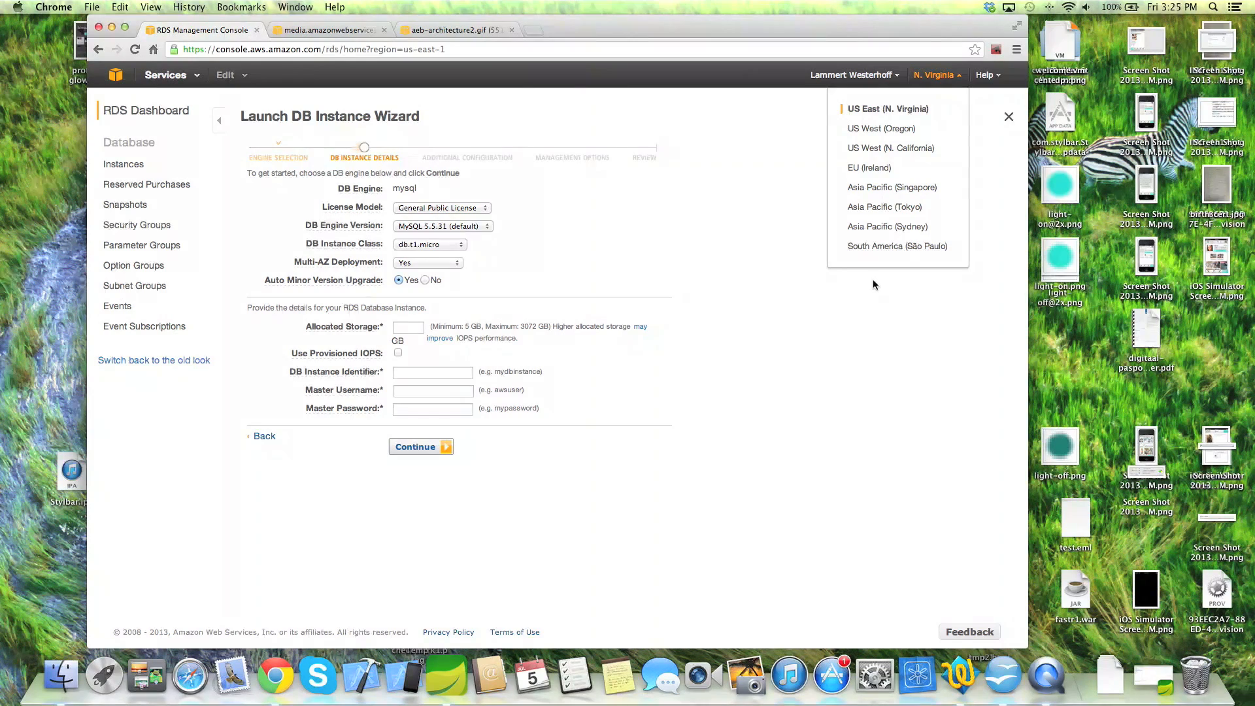
pyautogui.click(712, 264)
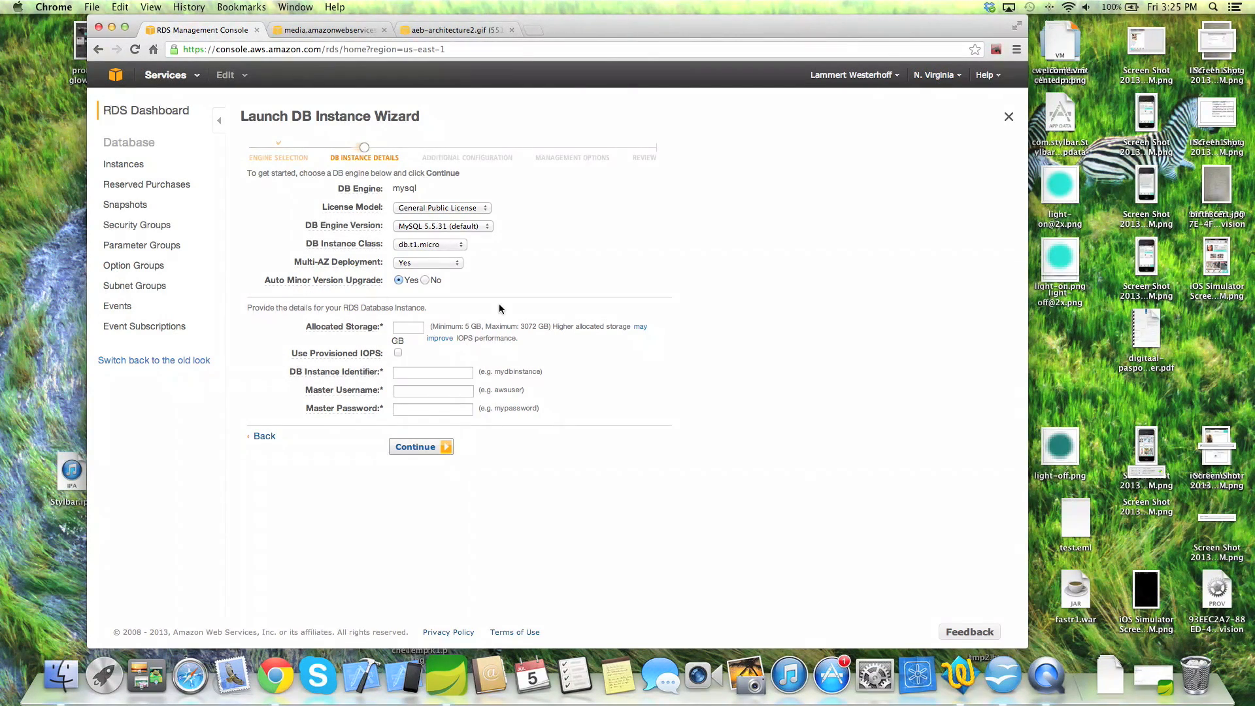
# - Allocate 5 GB storage, name the instance pizzainstance, and enter the master username and password
pyautogui.click(410, 329)
pyautogui.write('5')
pyautogui.click(429, 372)
pyautogui.write('pizzainstance')
pyautogui.press('Tab')
pyautogui.write('p')
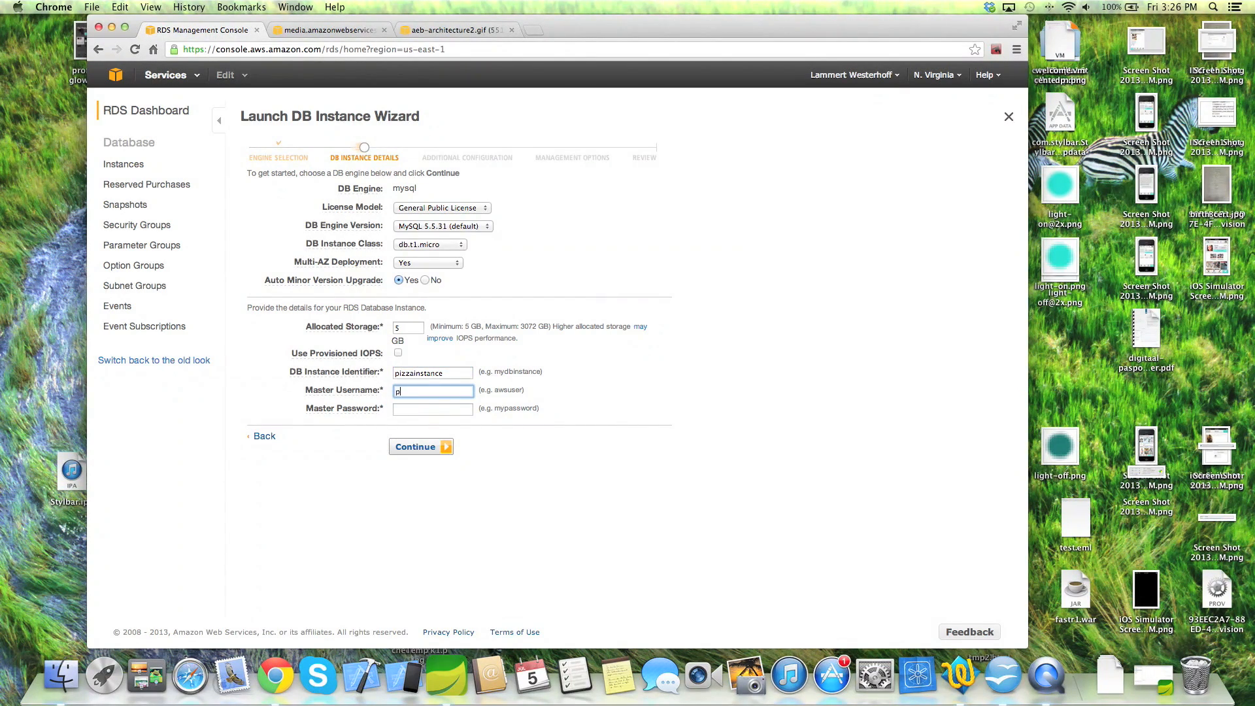
pyautogui.write('izzaAdmin')
pyautogui.press('Tab')
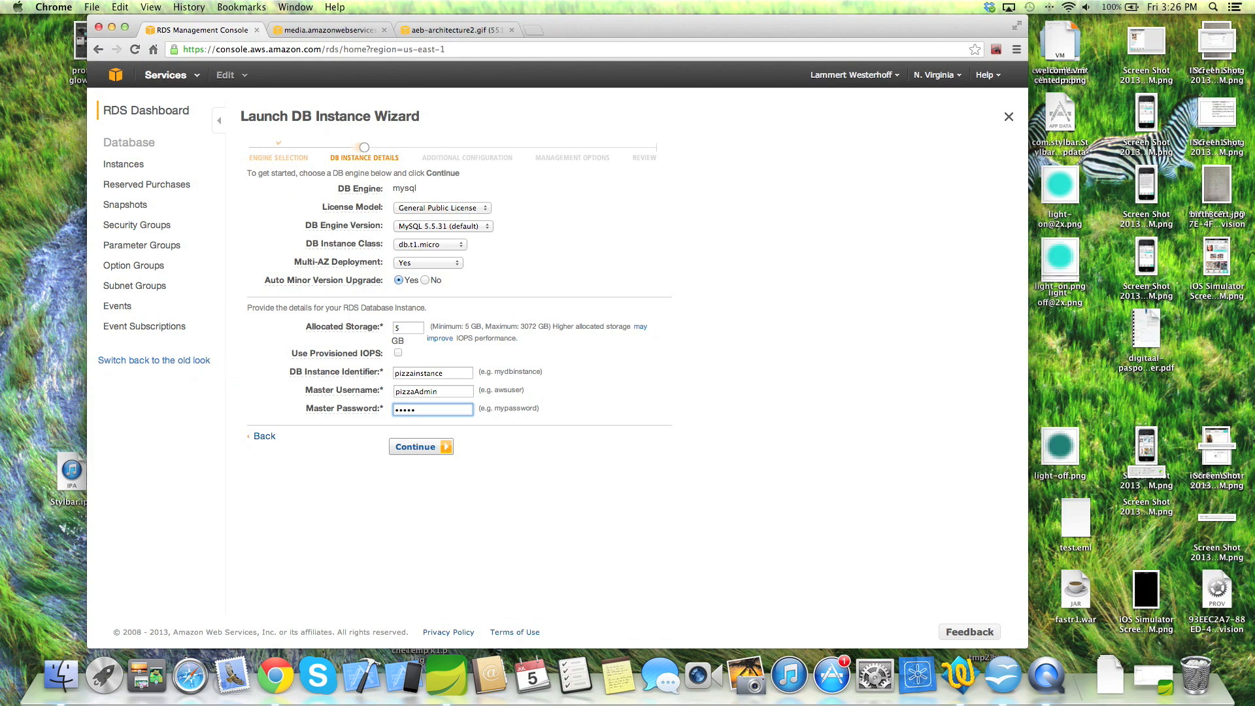
pyautogui.write('••••••••••••')
pyautogui.click(430, 449)
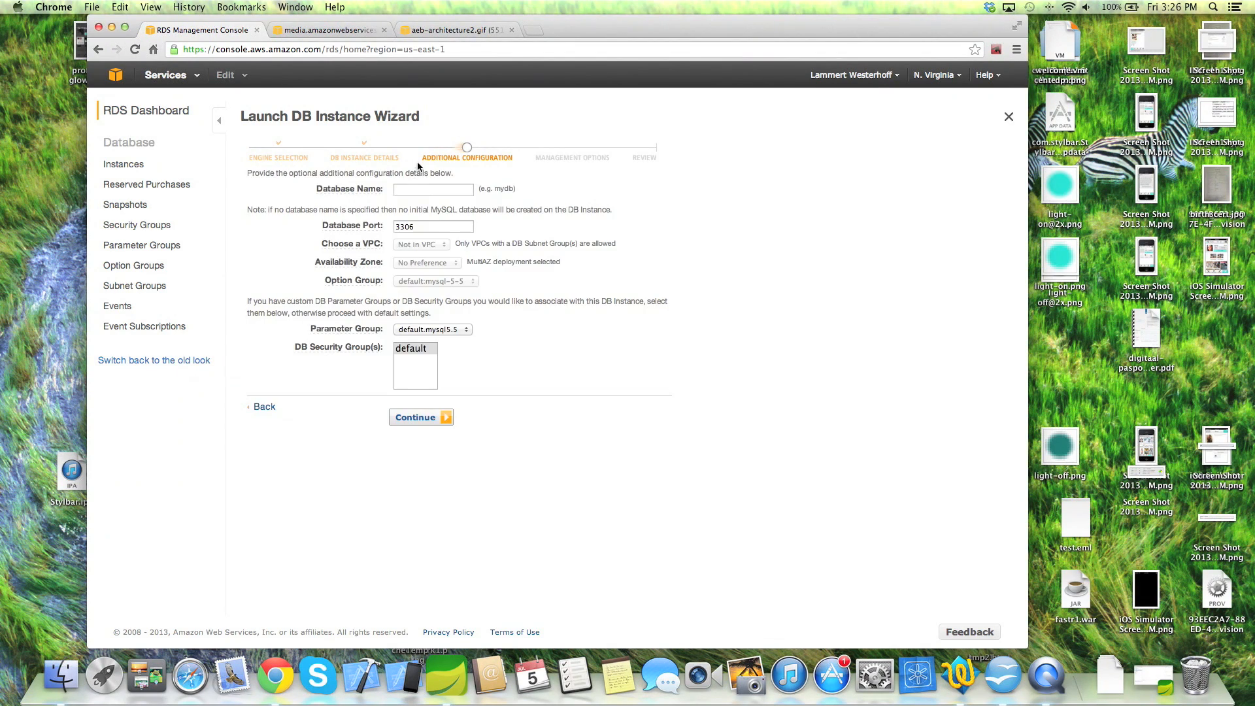
# - Name the database pizza, disable automated backups, and launch the DB instance
pyautogui.click(416, 190)
pyautogui.write('pizza')
pyautogui.click(419, 418)
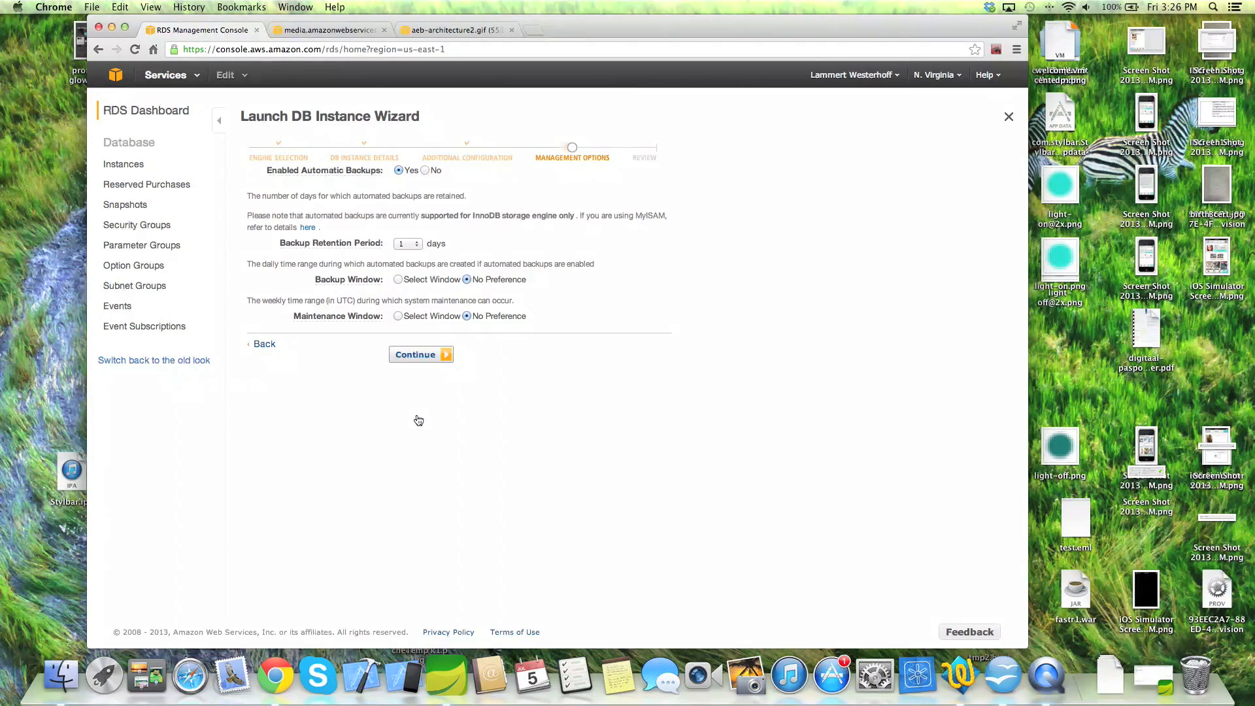
pyautogui.click(425, 171)
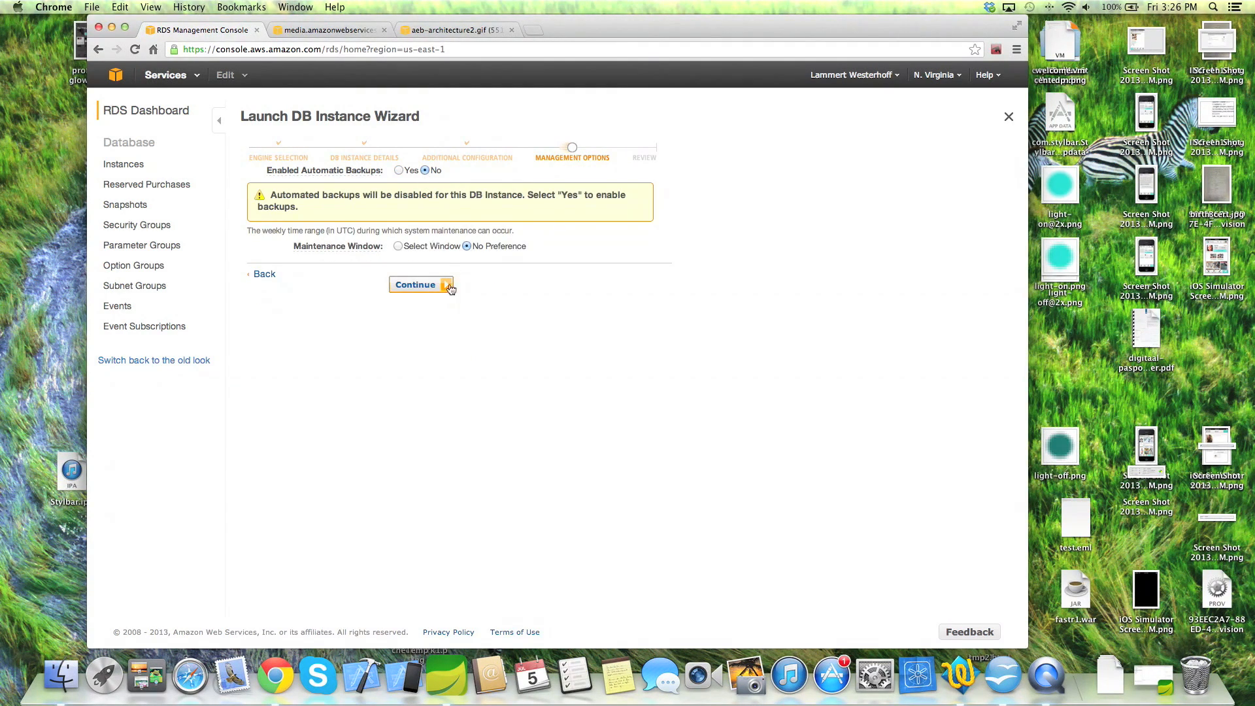
pyautogui.click(427, 291)
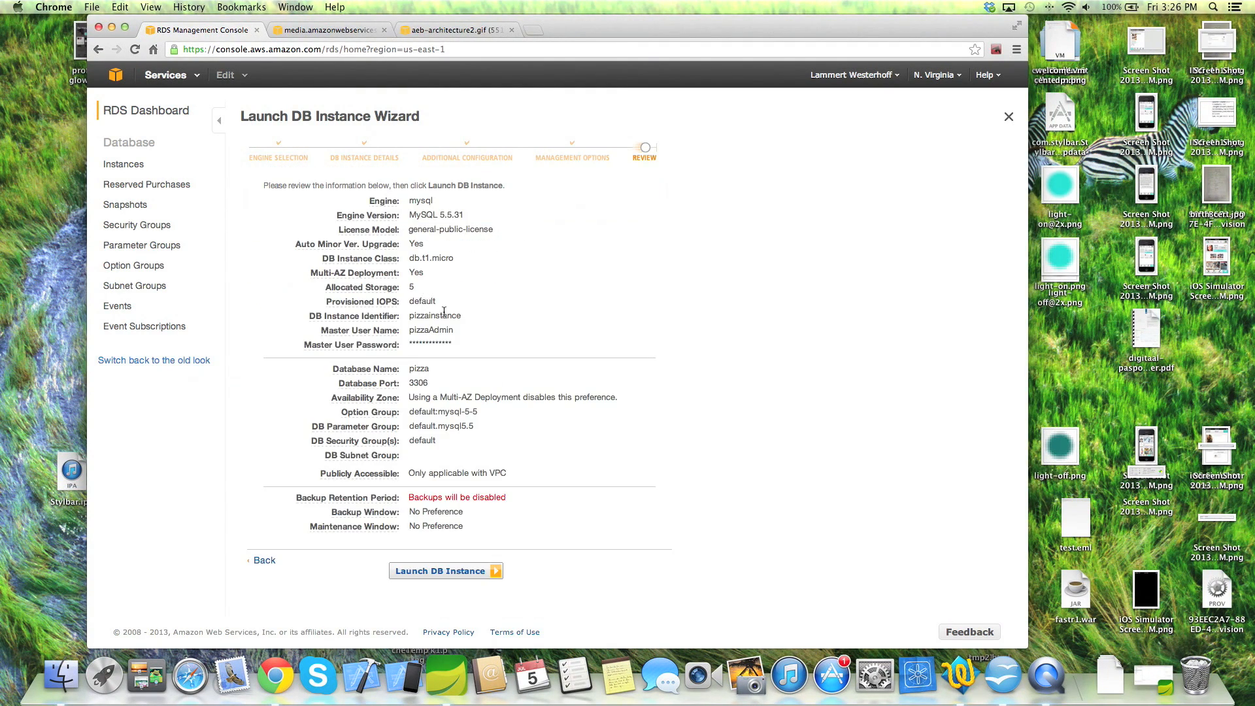
pyautogui.click(461, 573)
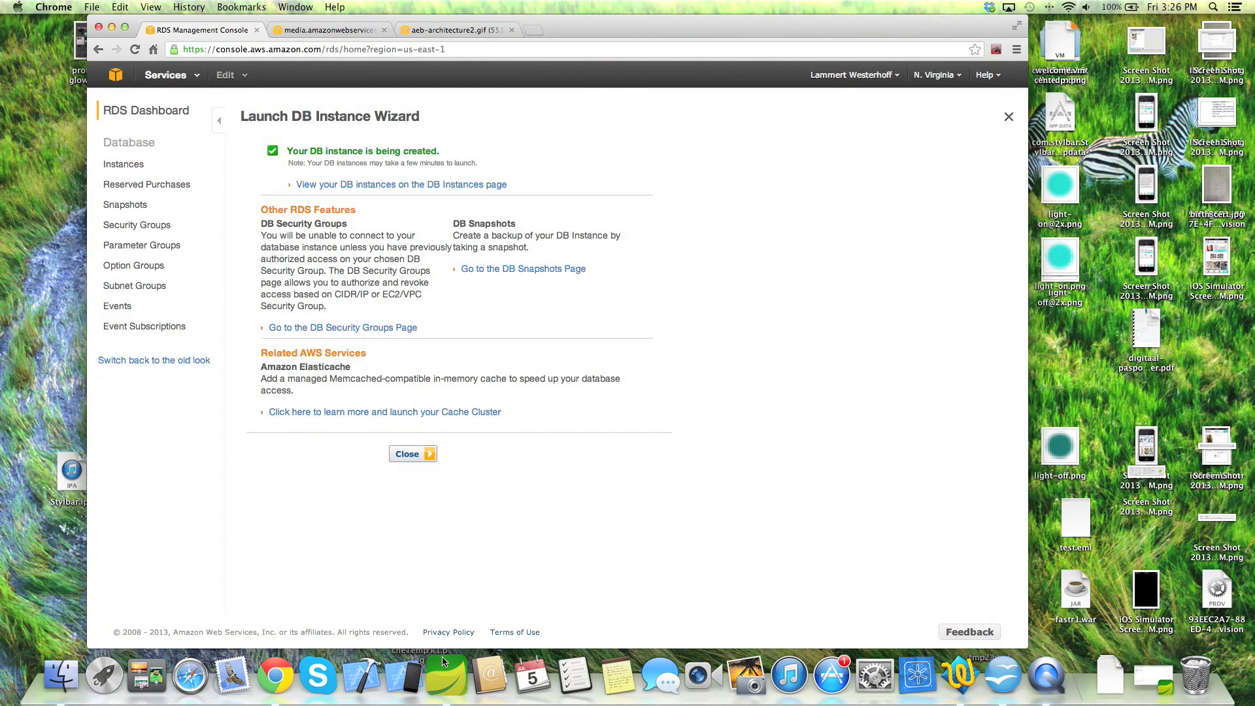
# - In database.properties, replace root with the RDS master username, add the master password, and save
pyautogui.click(436, 676)
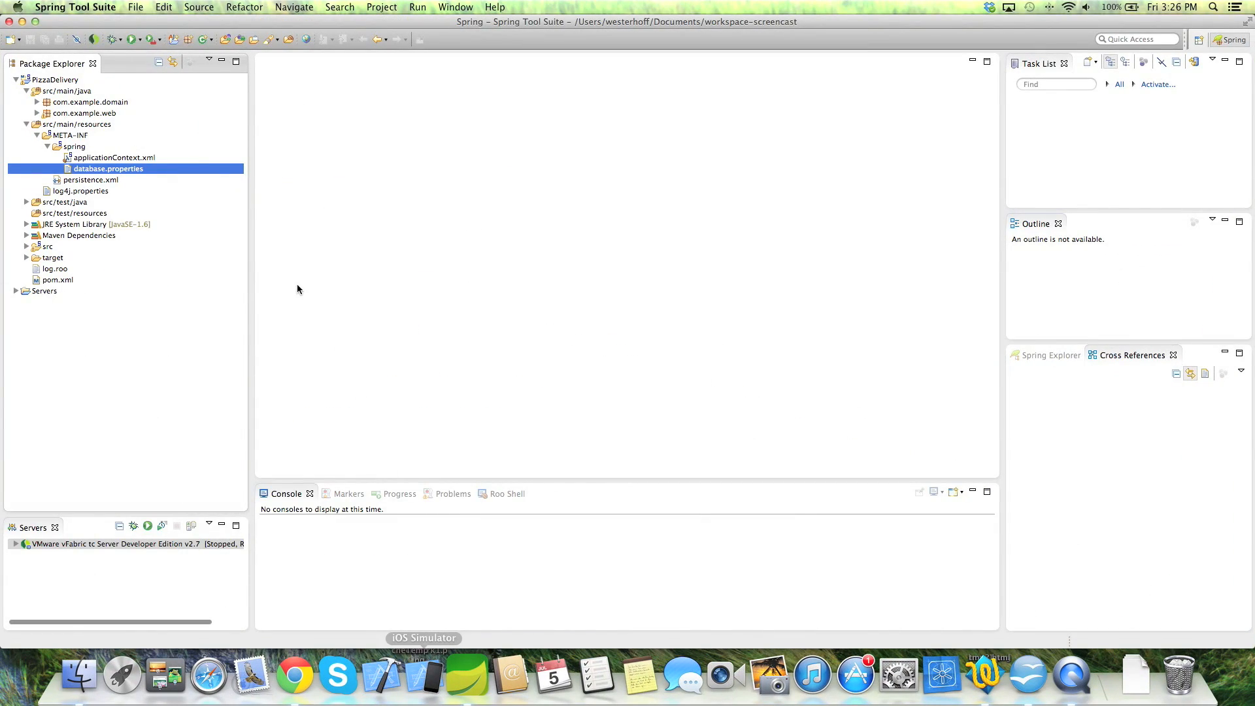
pyautogui.click(115, 172)
pyautogui.doubleClick(115, 172)
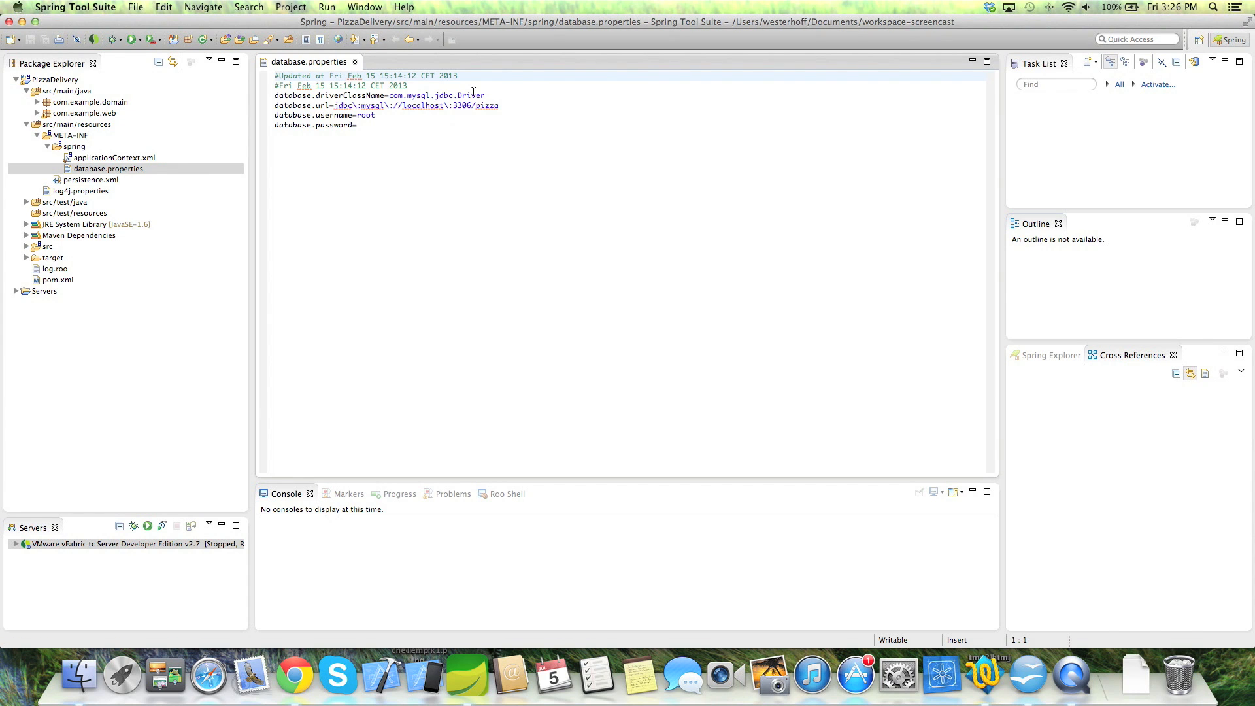
pyautogui.doubleClick(367, 115)
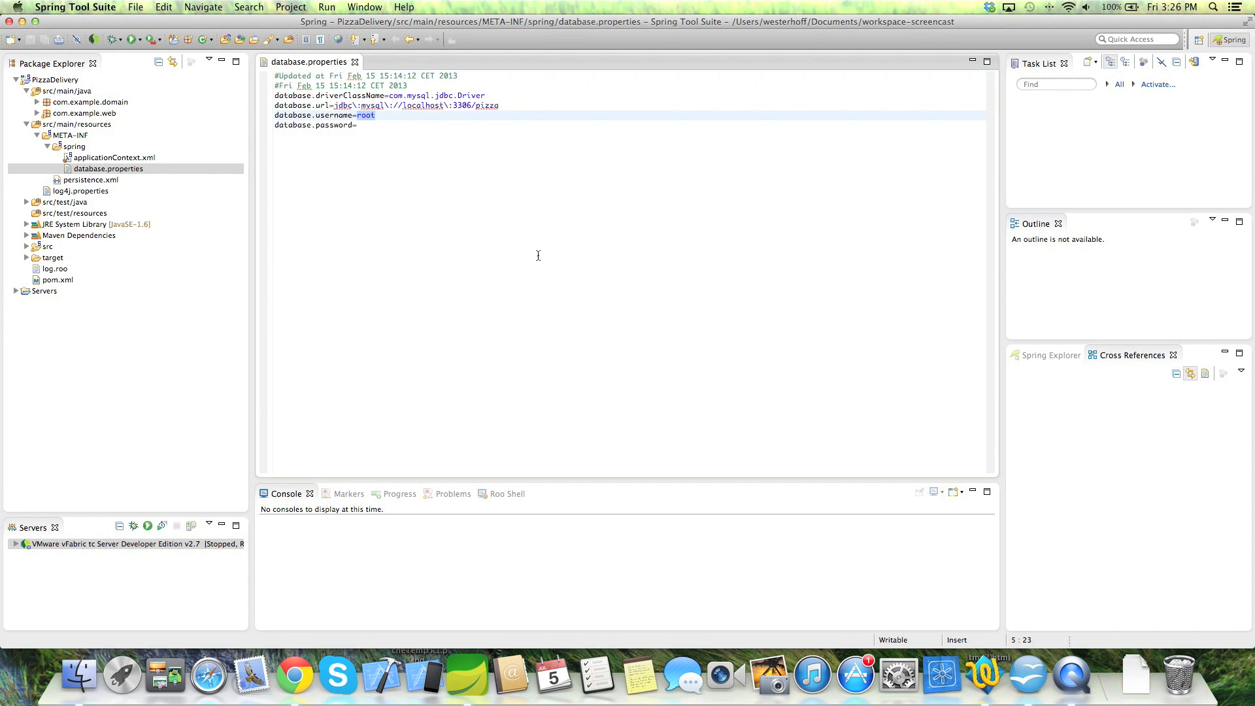
pyautogui.write('p')
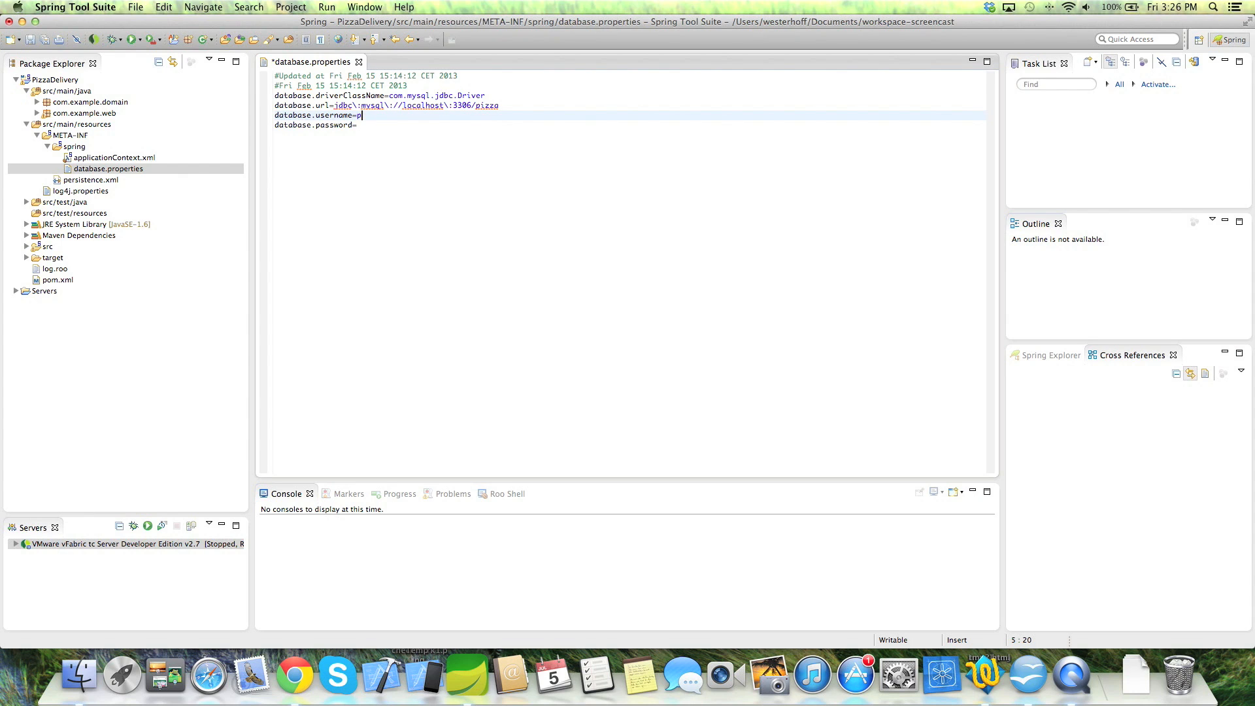
pyautogui.write('izzaAdmin')
pyautogui.press('Down')
pyautogui.write('pizzaPassword')
pyautogui.press('super+s')
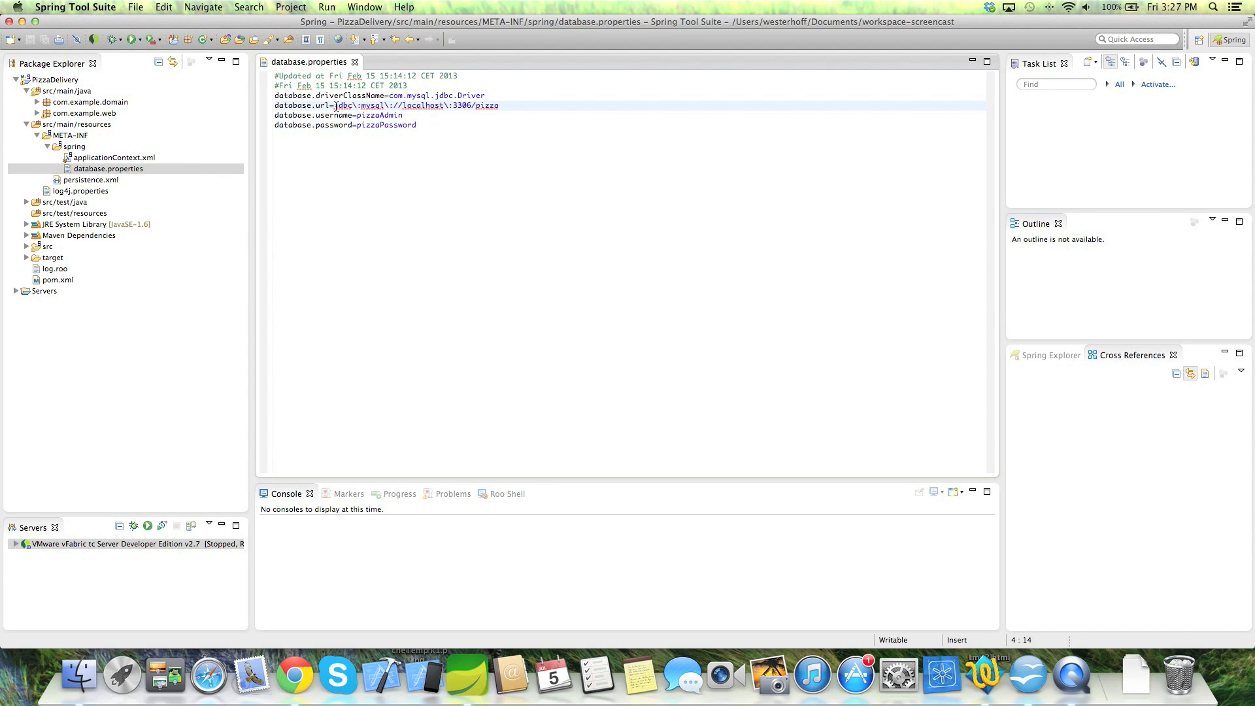
# - Select the database.url value, then return to the browser's RDS launch confirmation
pyautogui.moveTo(335, 105); pyautogui.dragTo(502, 106)
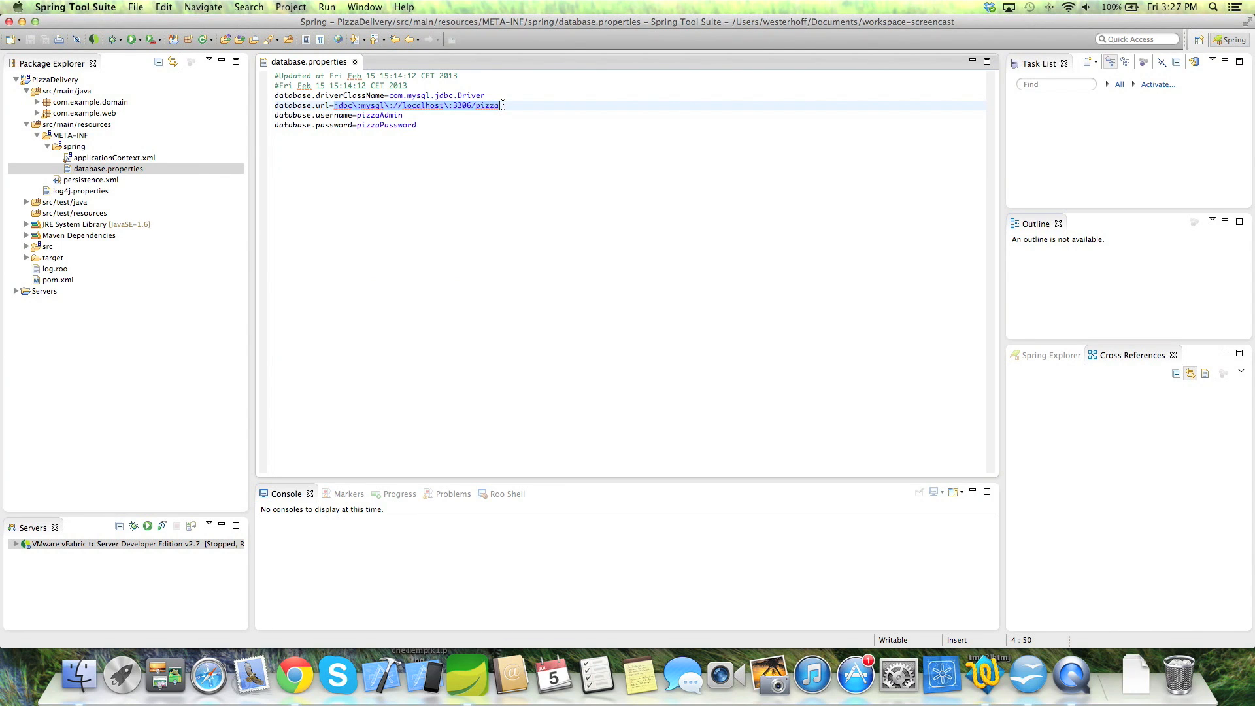
pyautogui.click(520, 116)
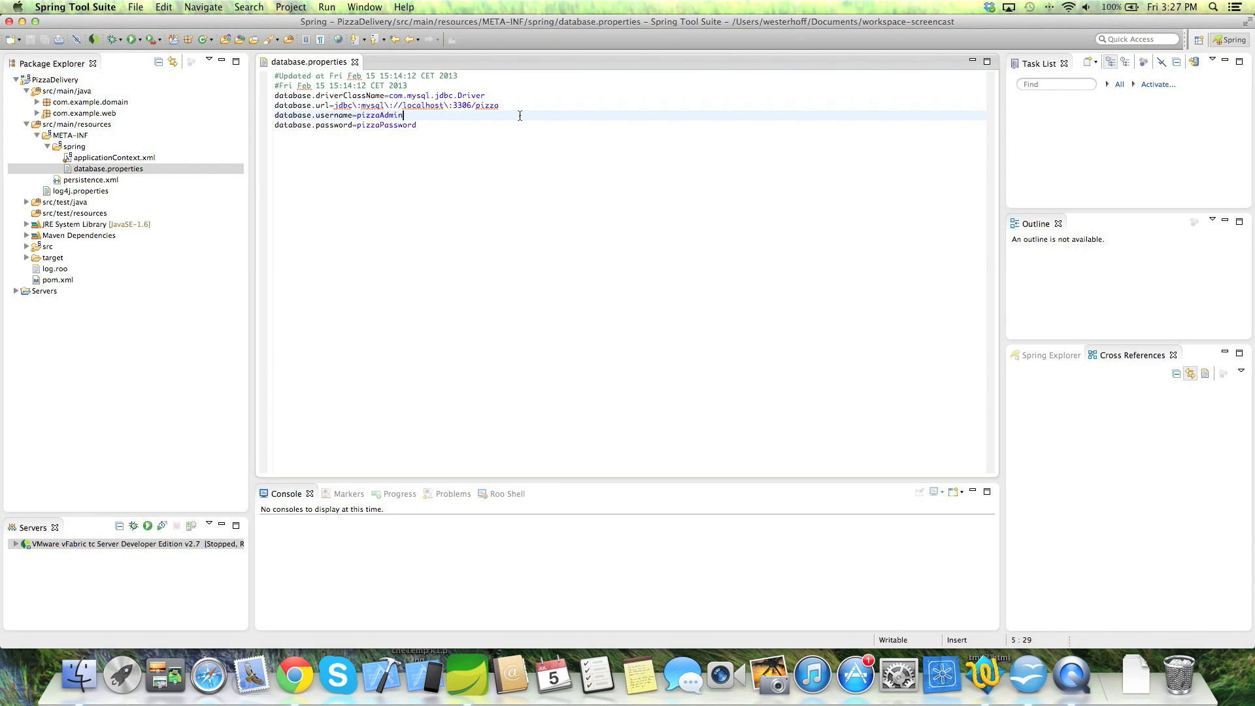
pyautogui.click(295, 675)
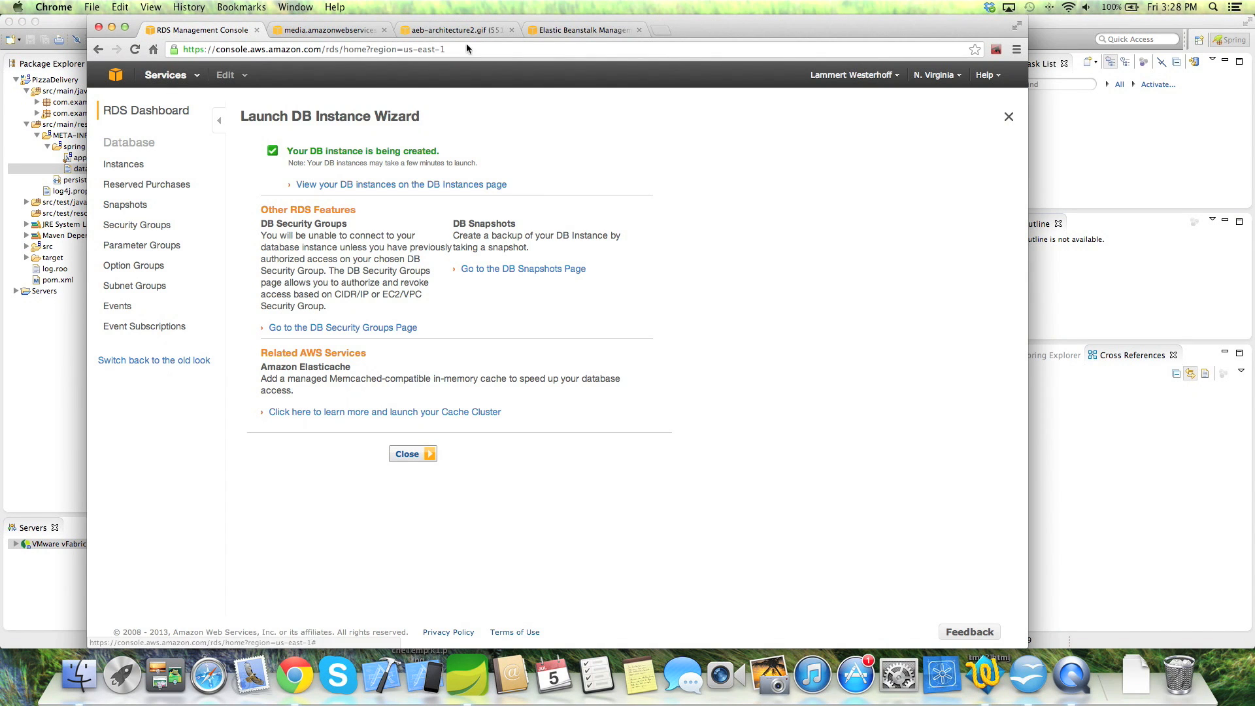
# - Create a customized Beanstalk application named and described 'pizza' on 32bit Amazon Linux with Tomcat 7
pyautogui.click(582, 31)
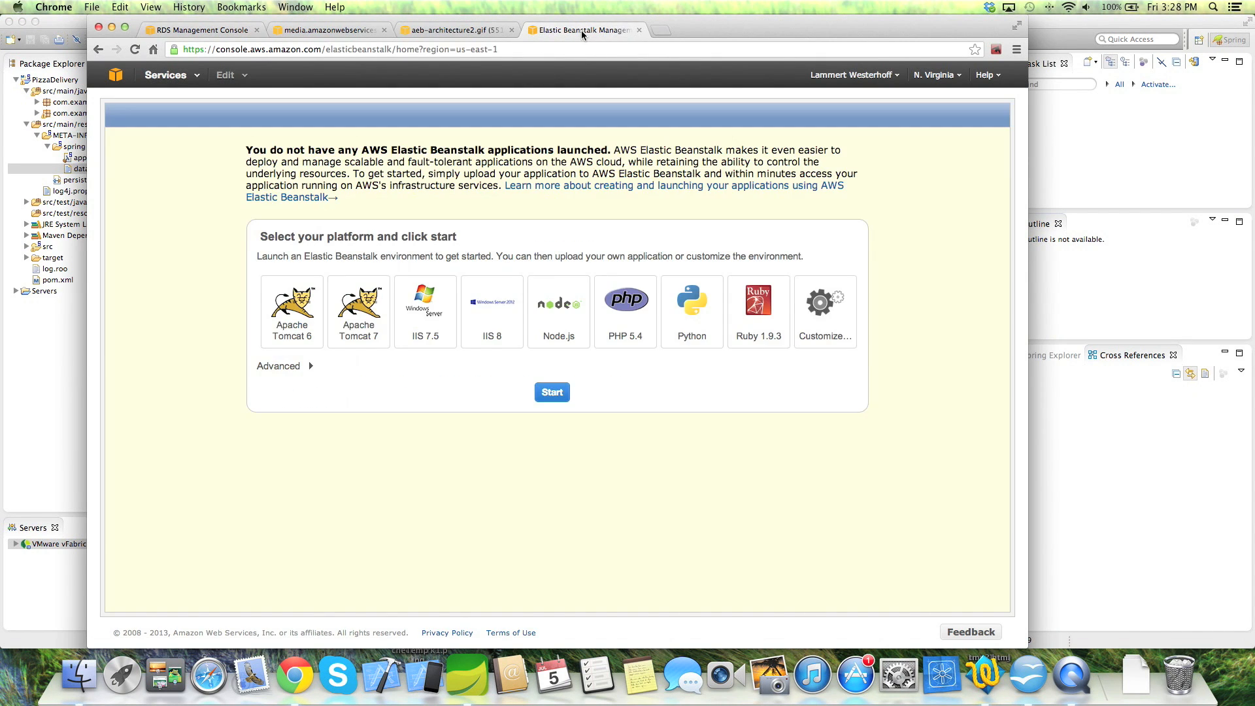
pyautogui.click(814, 316)
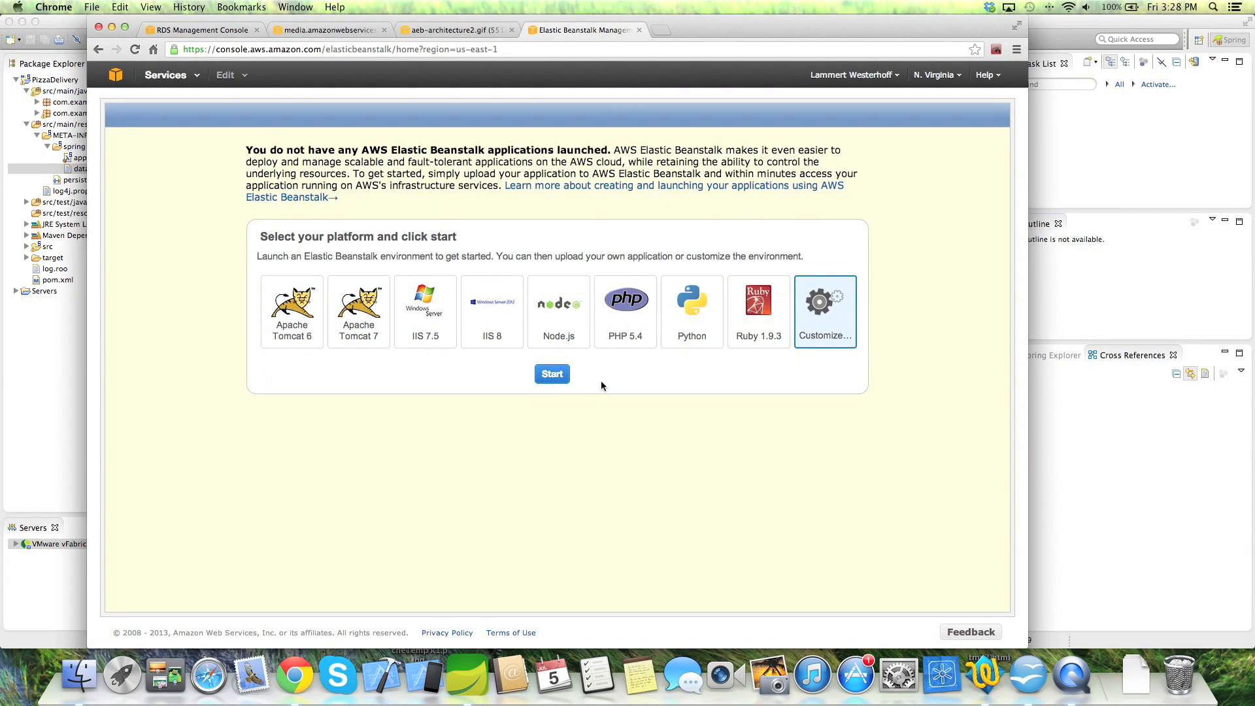
pyautogui.click(551, 374)
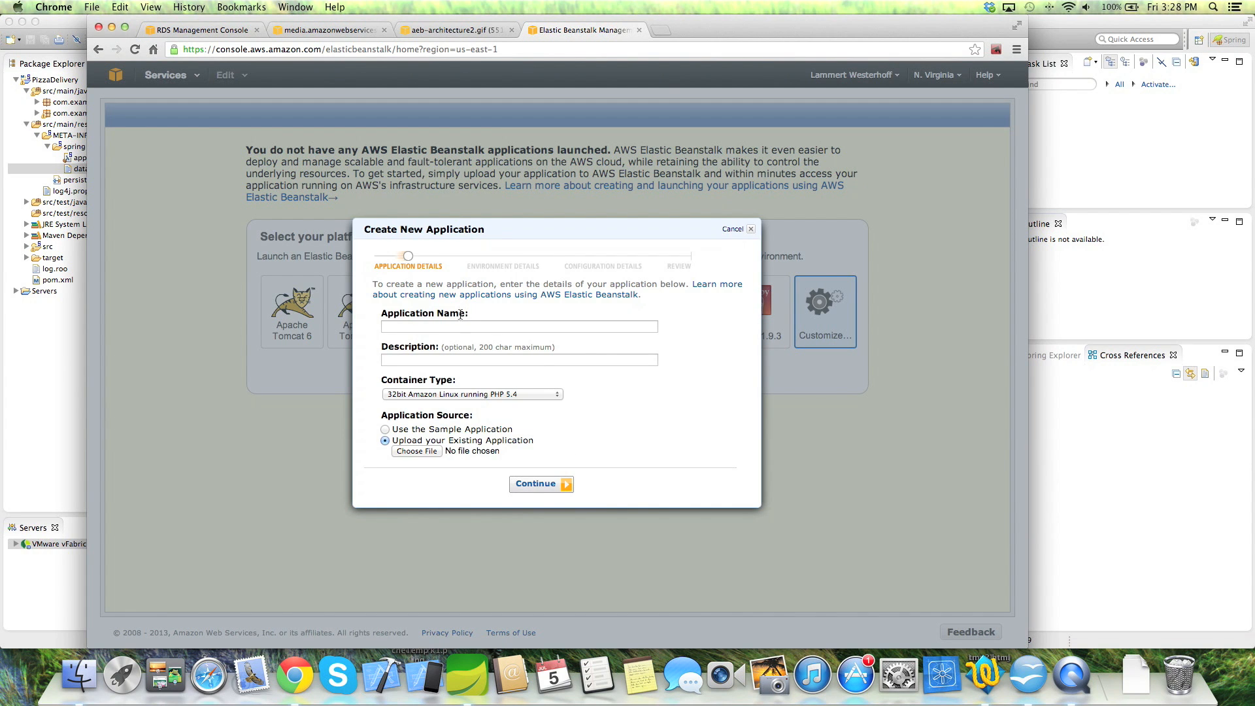
pyautogui.click(437, 327)
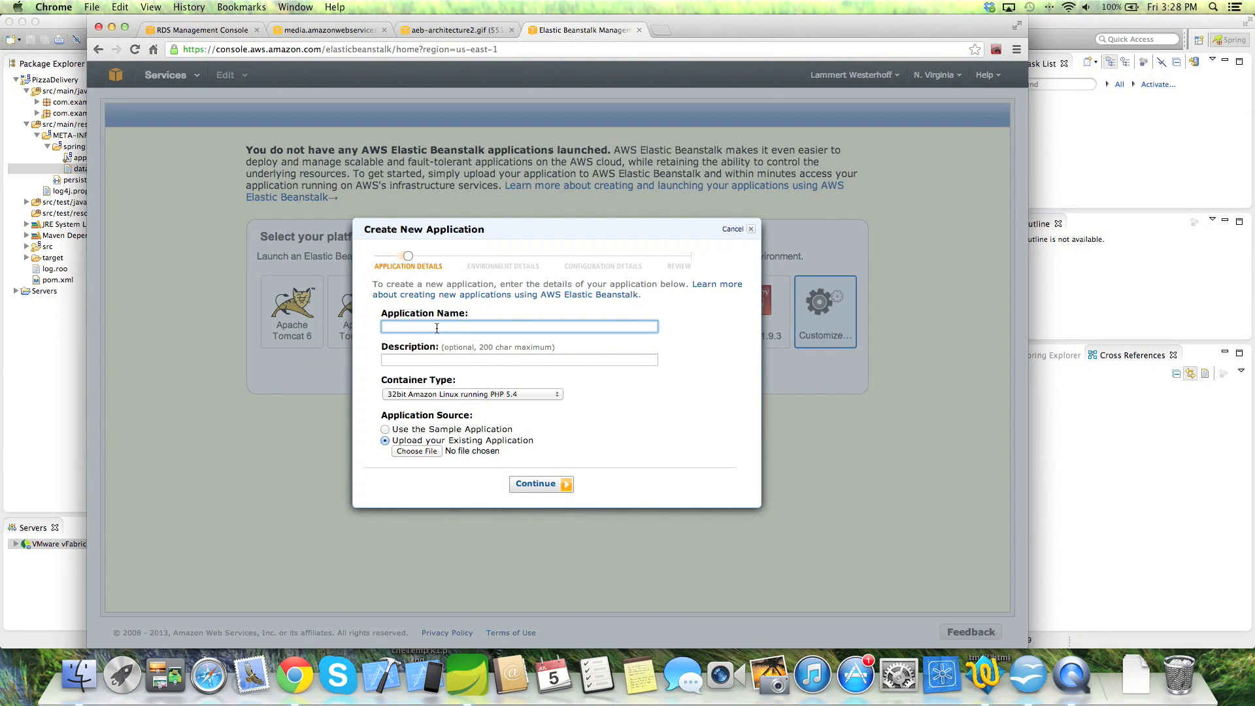
pyautogui.write('pizza')
pyautogui.press('Tab')
pyautogui.write('pizza')
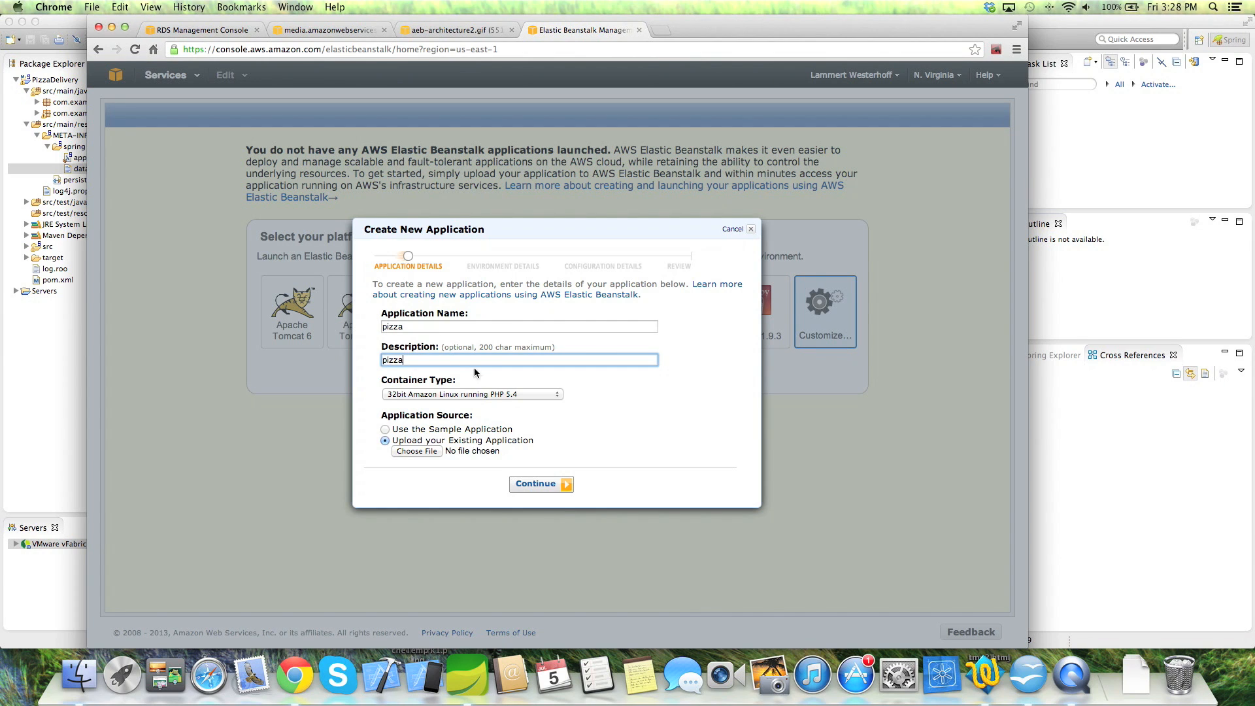
pyautogui.click(485, 394)
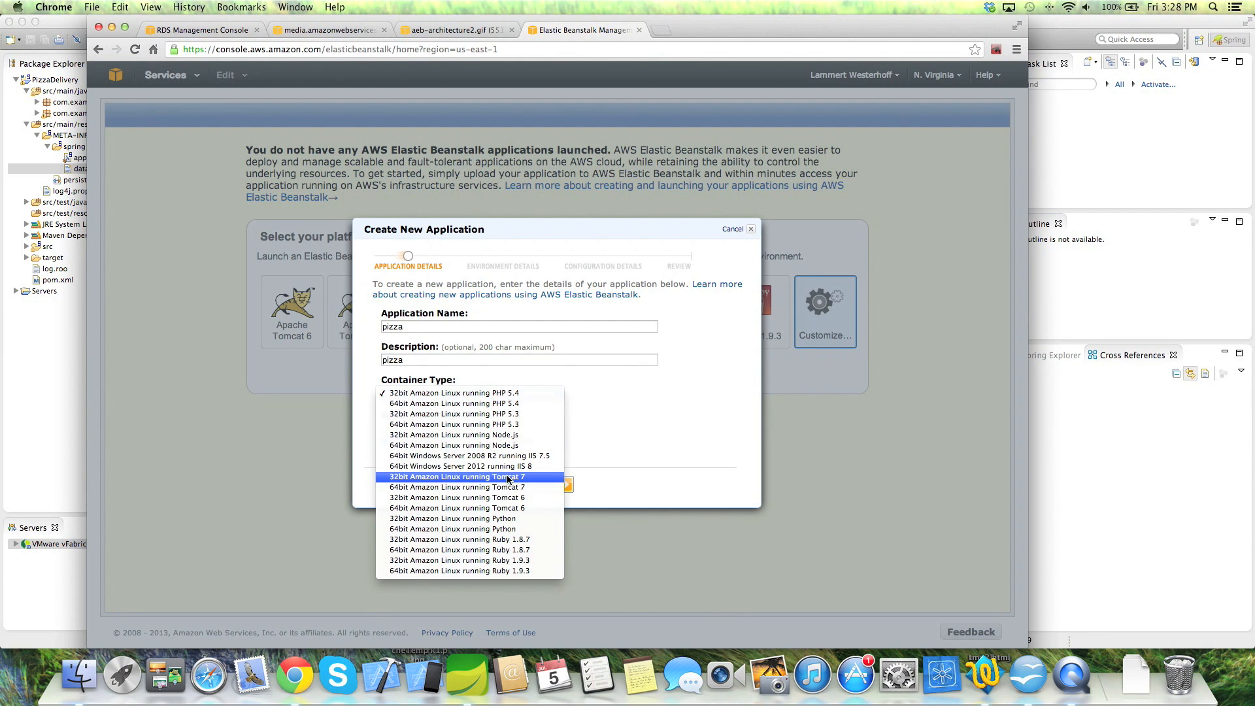
pyautogui.click(502, 478)
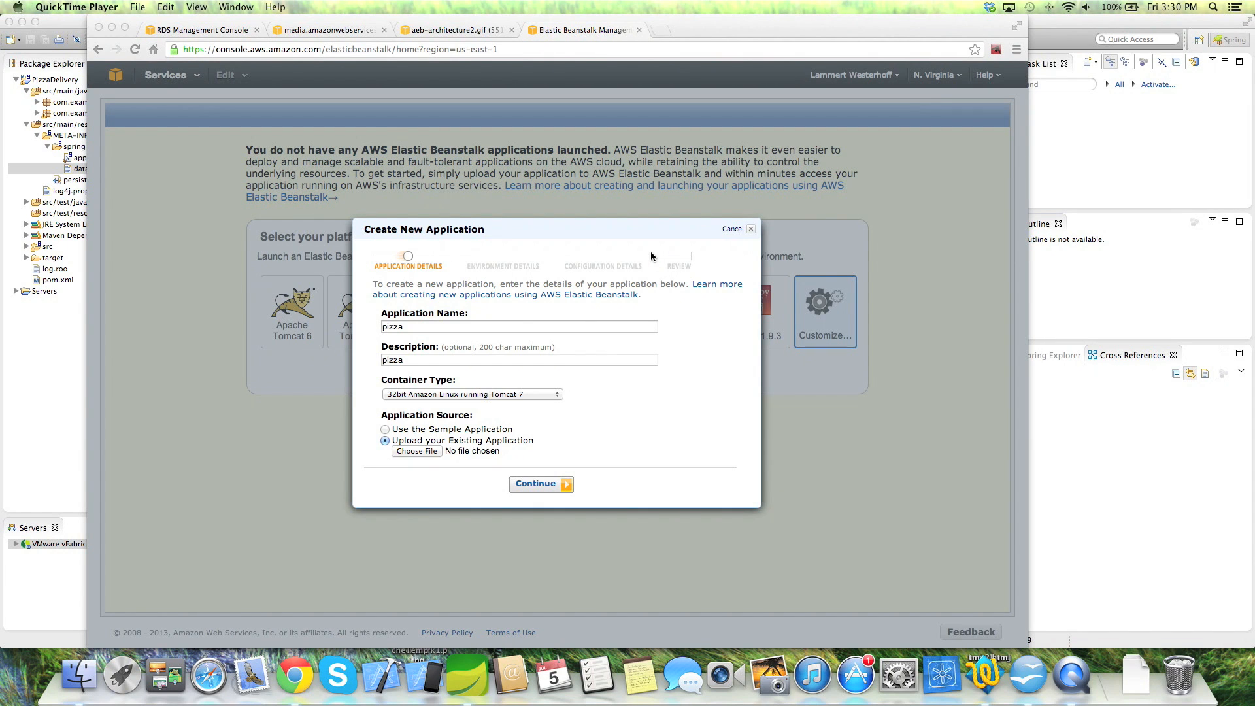
# - Comment out the database.url line in database.properties with # and save
pyautogui.click(1107, 495)
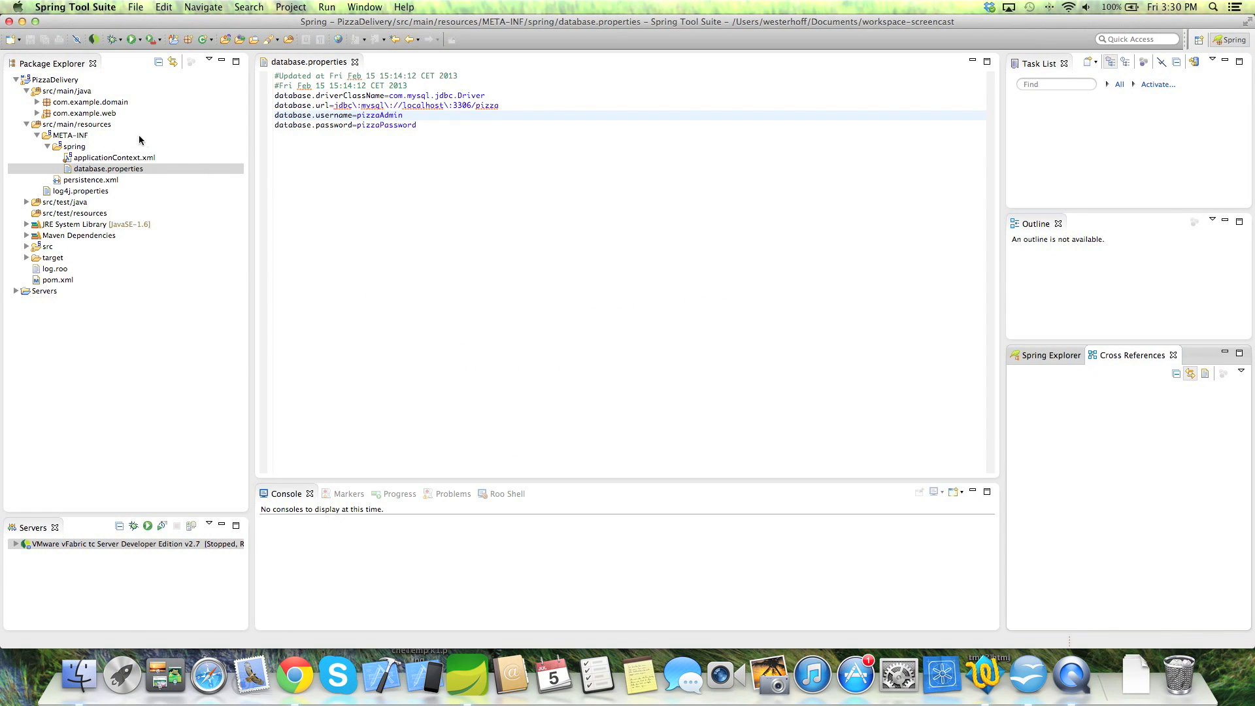
pyautogui.click(296, 105)
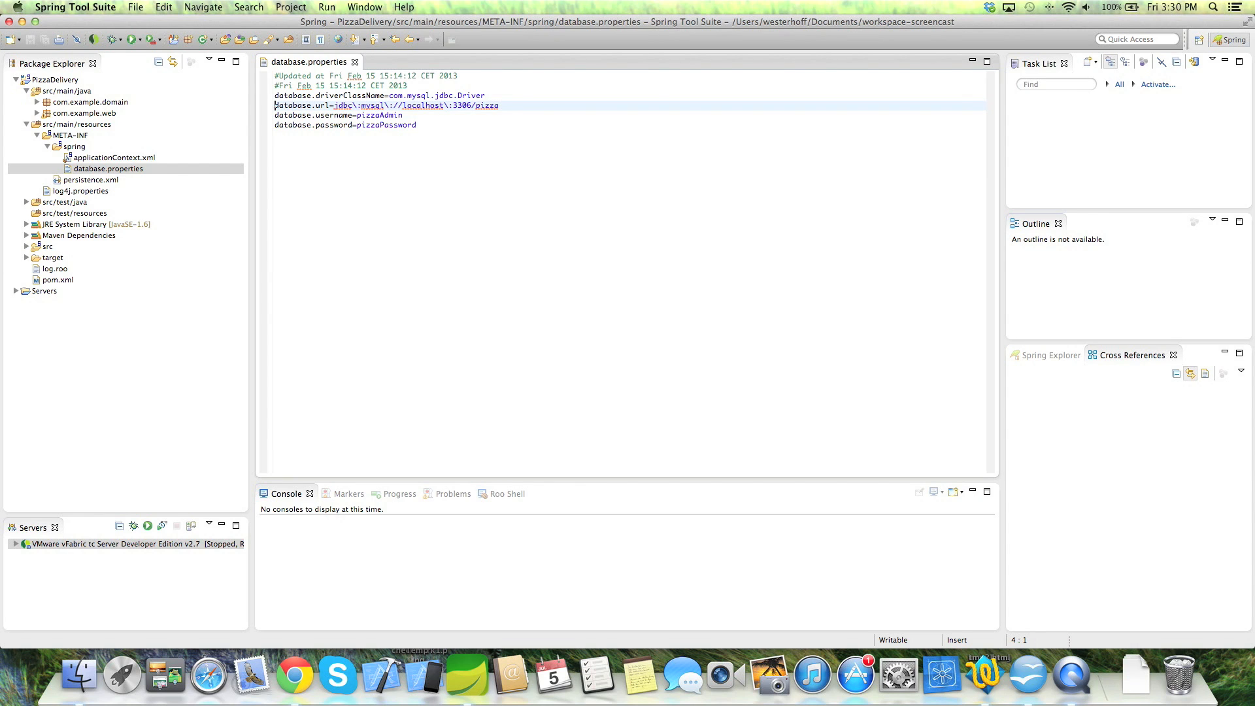
pyautogui.write('#')
pyautogui.press('super+s')
# - In applicationContext.xml, replace ${database.url} with ${JDBC_CONNECTION_STRING} in the dataSource url and save
pyautogui.click(104, 158)
pyautogui.doubleClick(106, 163)
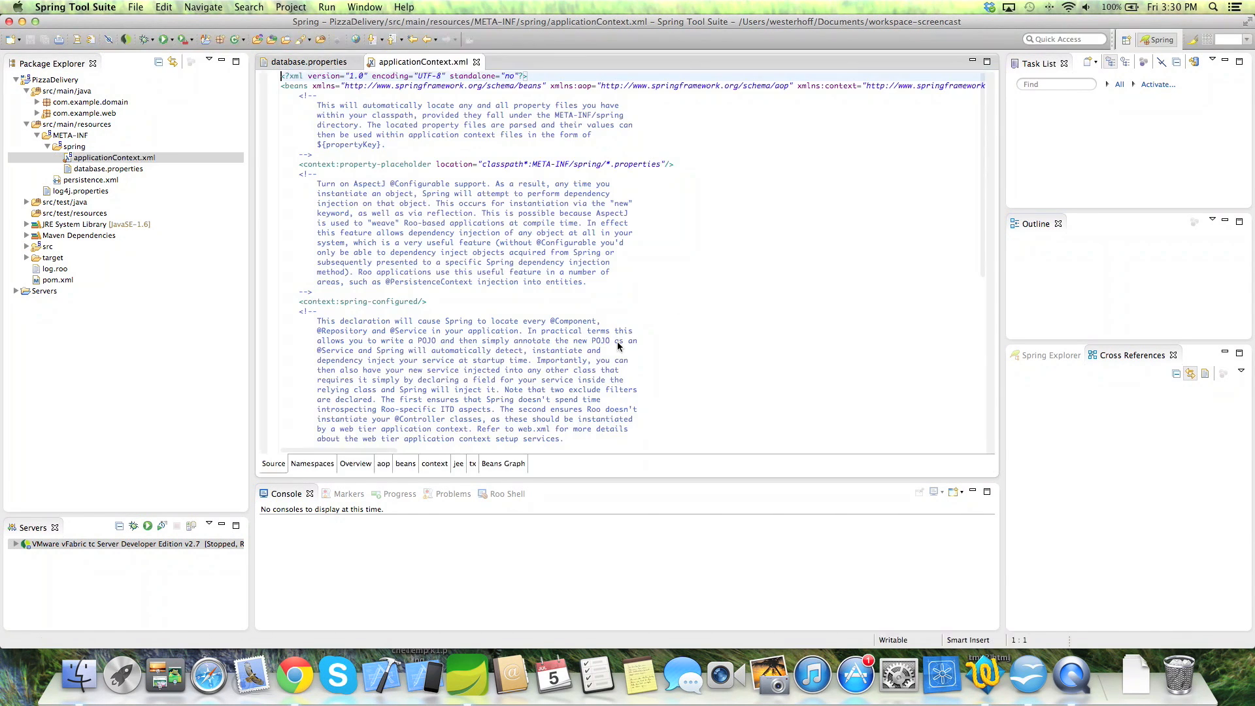
pyautogui.scroll(-7, 548, 301)
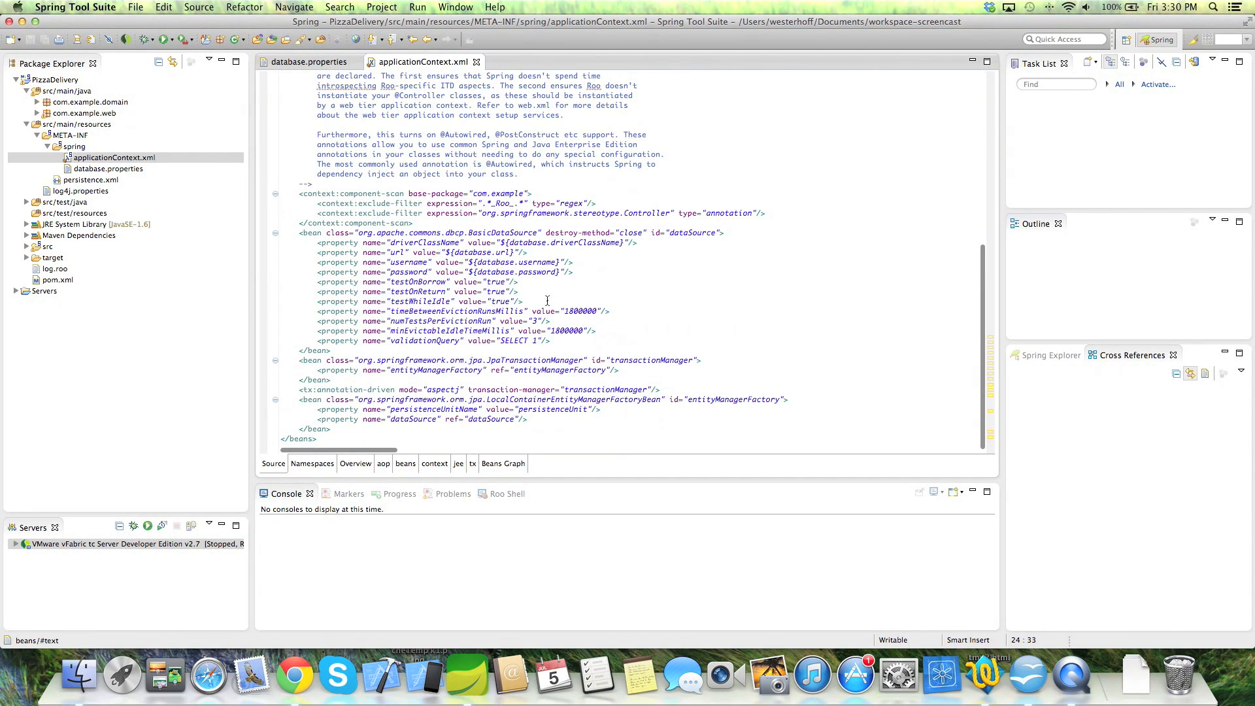
pyautogui.click(447, 253)
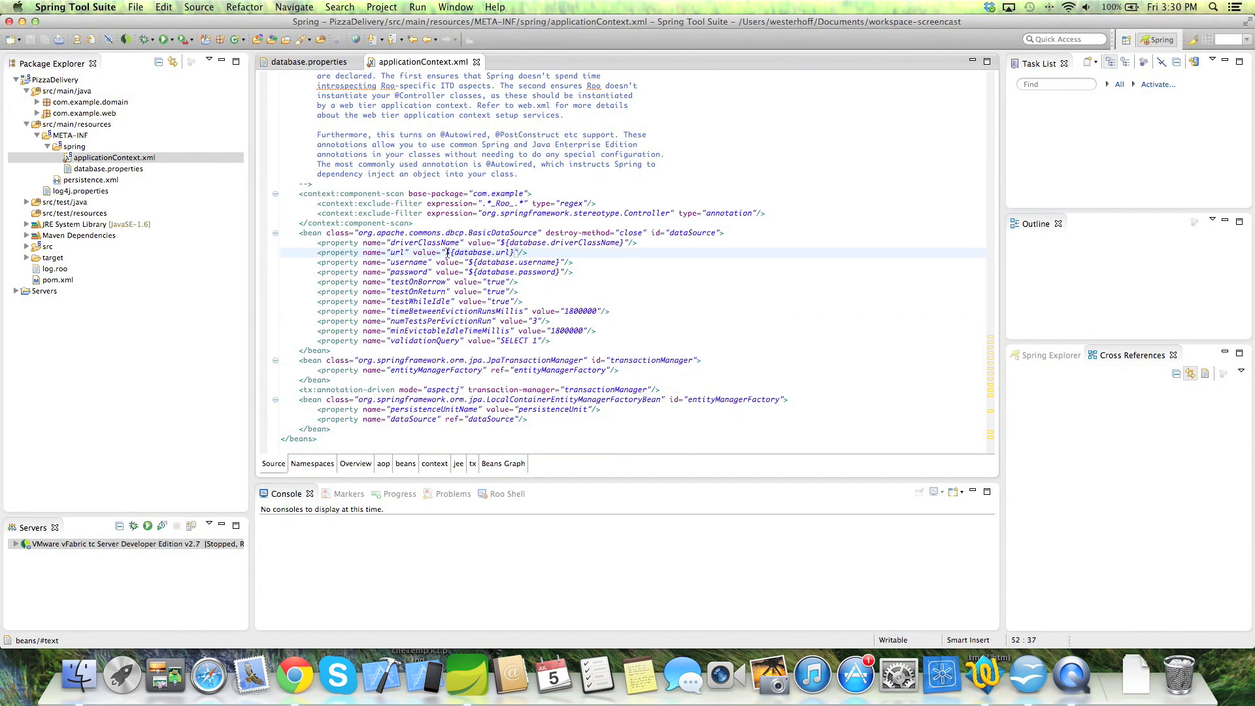
pyautogui.moveTo(514, 254); pyautogui.dragTo(445, 253)
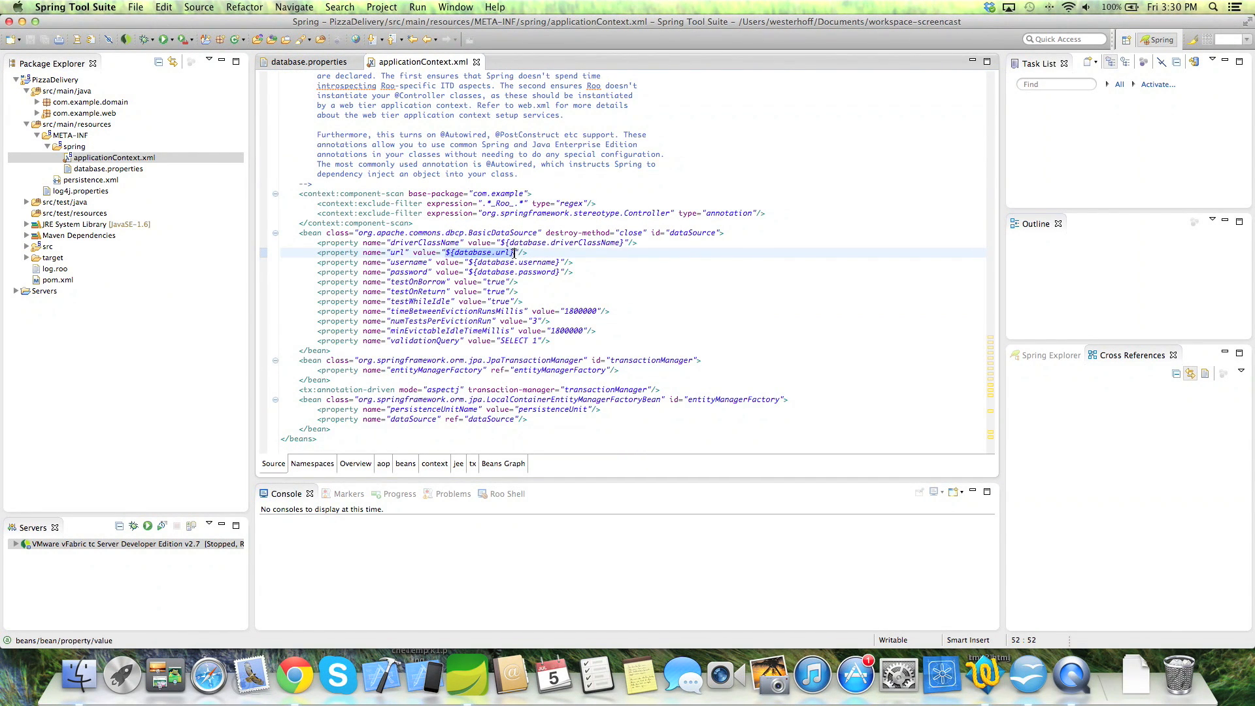
pyautogui.write('${JDBC_CONNECTION_STRING}')
pyautogui.press('super+s')
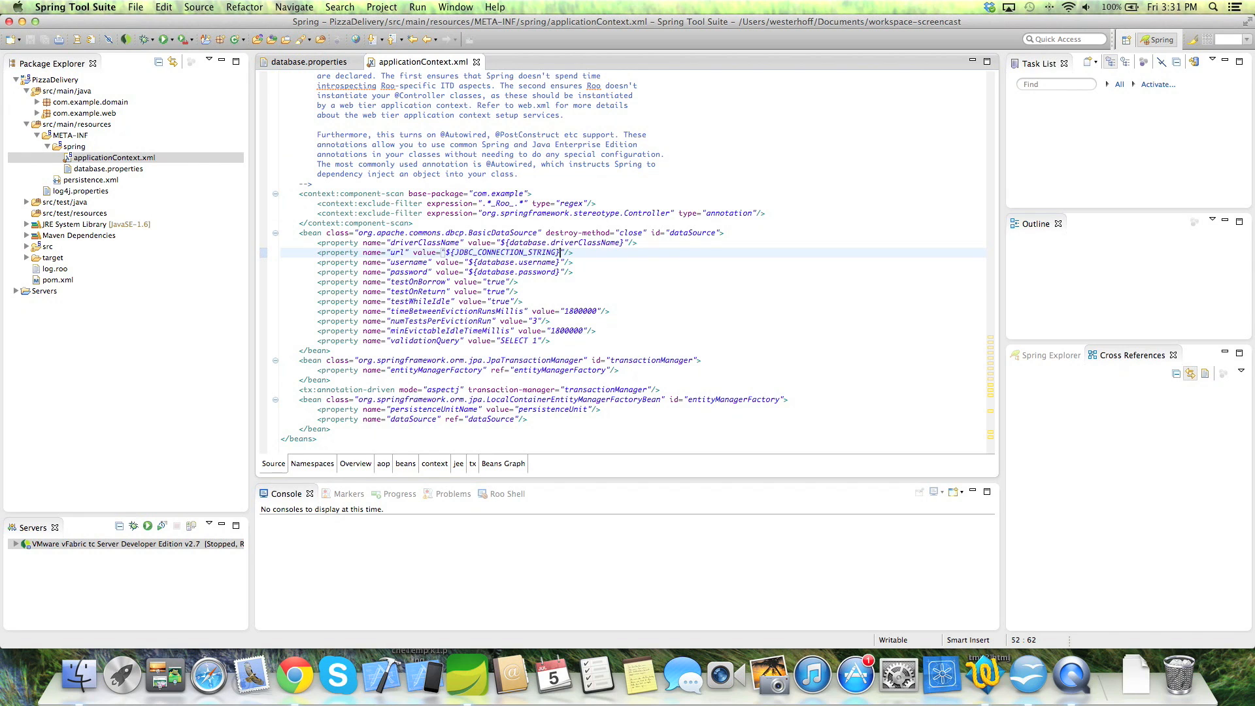
pyautogui.click(55, 81)
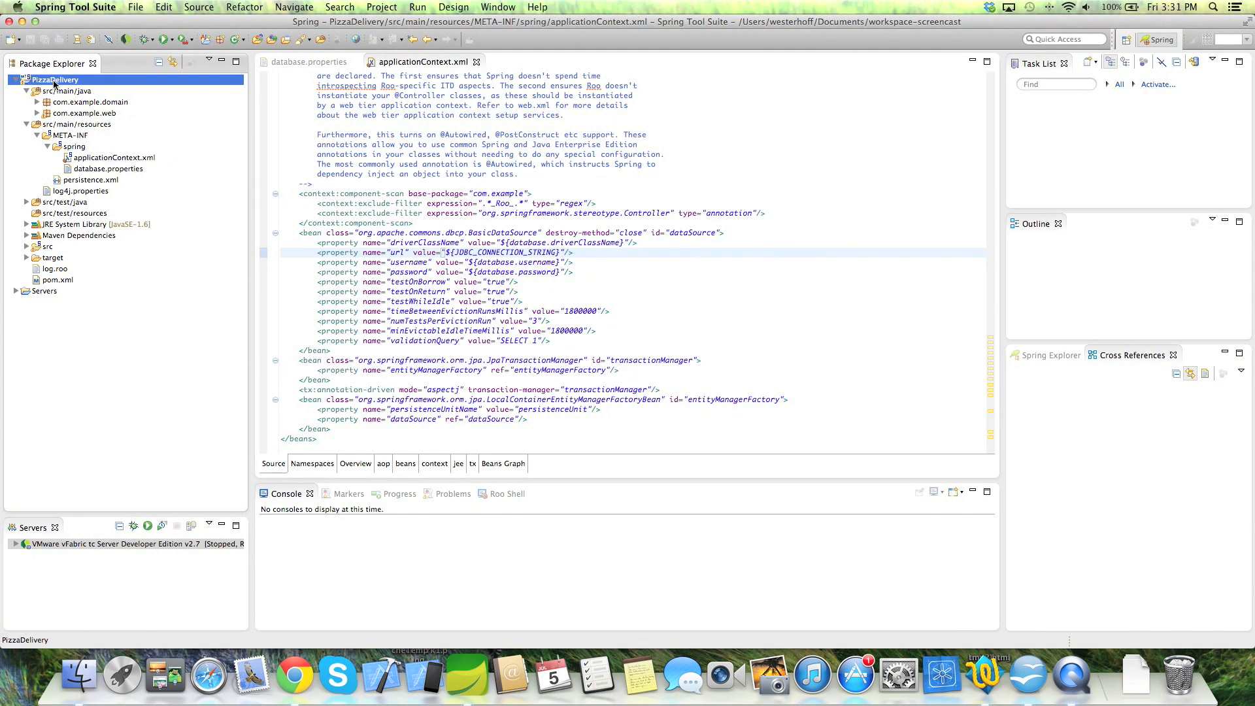
# - Export the PizzaDelivery project as a WAR file to PizzaDelivery.war on the Desktop
pyautogui.rightClick(55, 81)
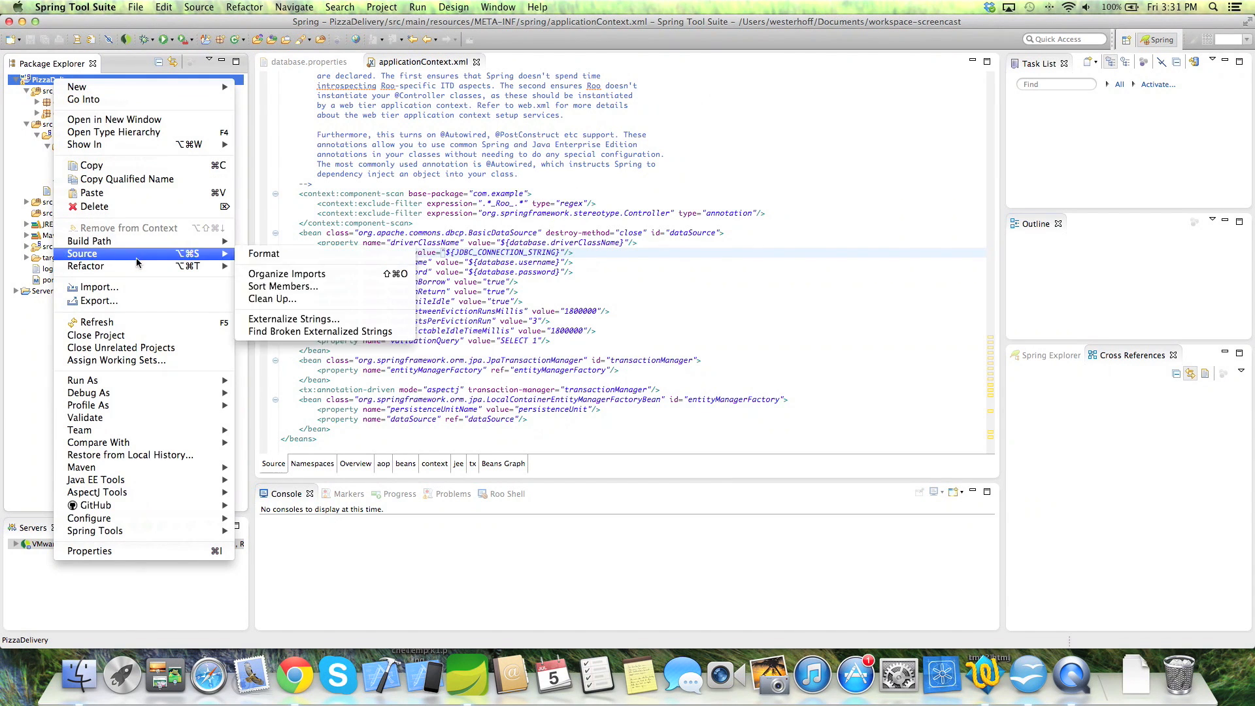
pyautogui.click(131, 301)
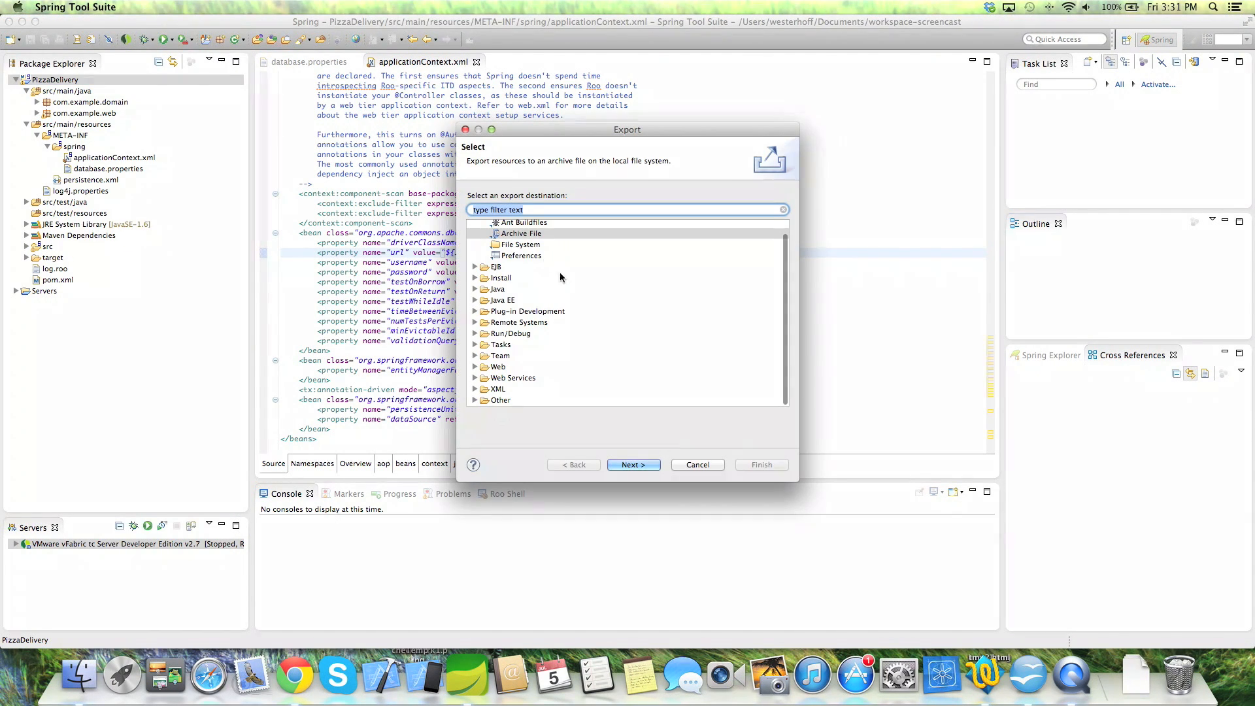
pyautogui.write('war')
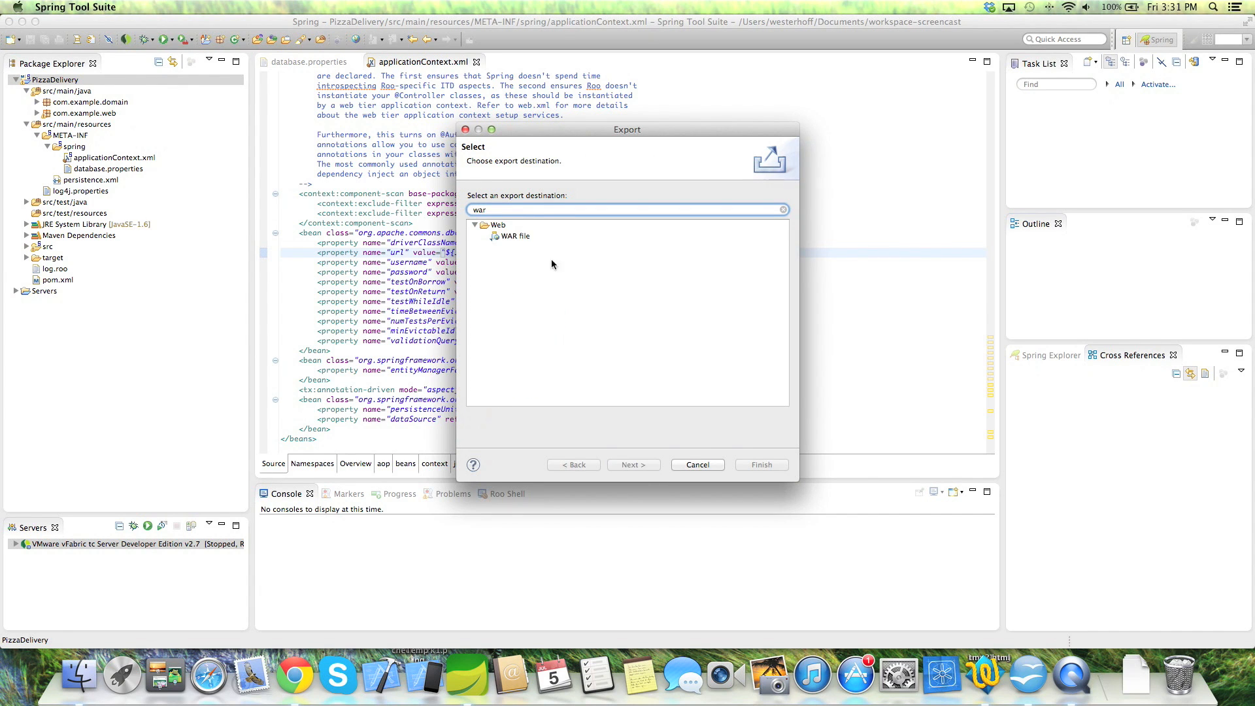
pyautogui.click(515, 237)
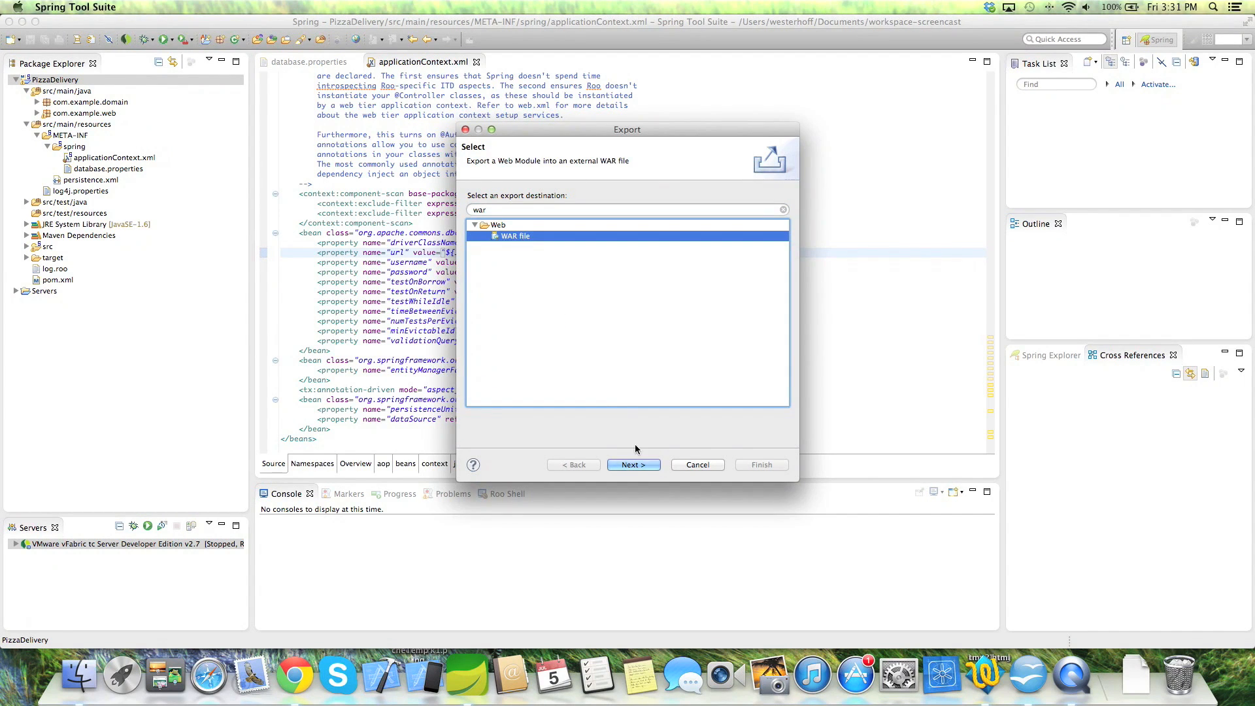
pyautogui.click(628, 465)
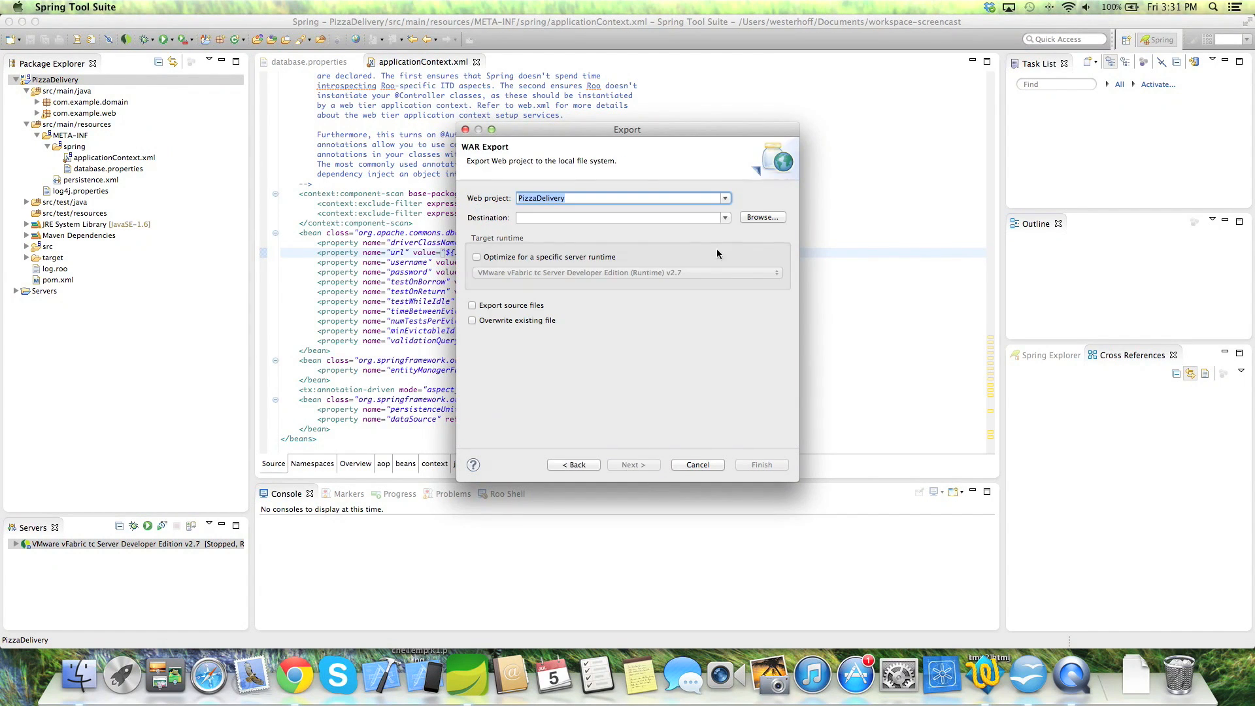
pyautogui.click(663, 217)
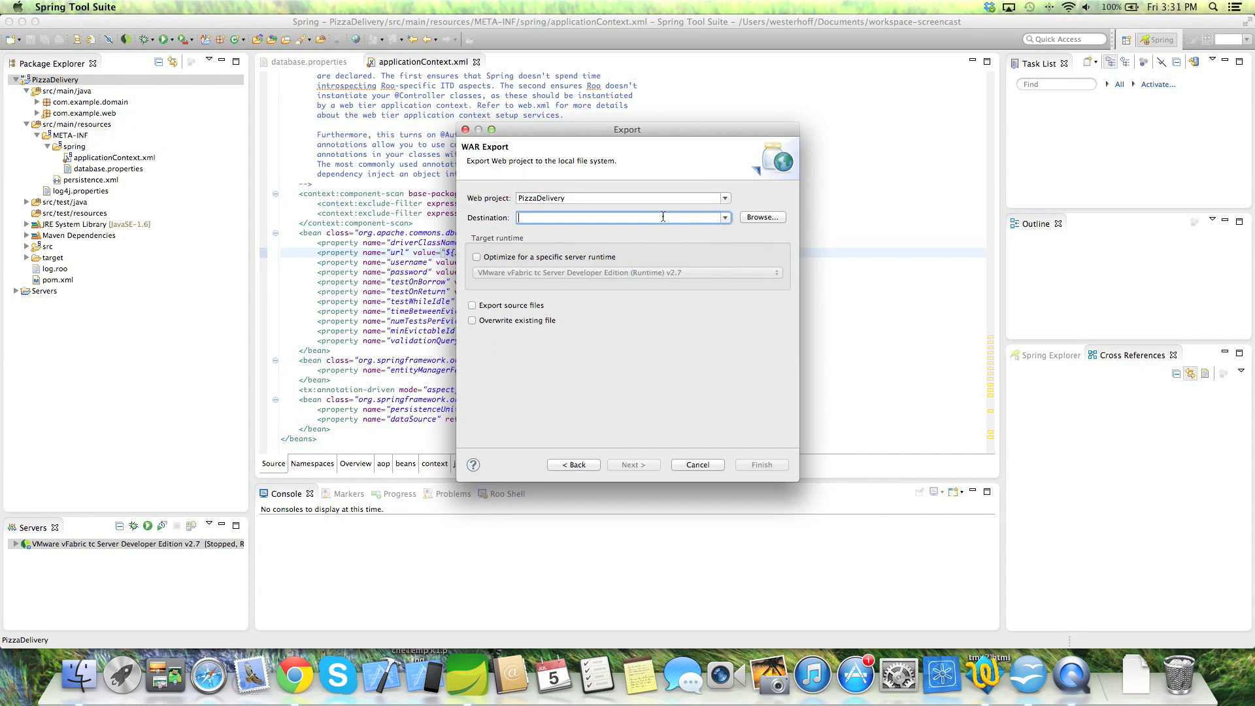
pyautogui.click(725, 218)
pyautogui.click(713, 233)
pyautogui.click(759, 469)
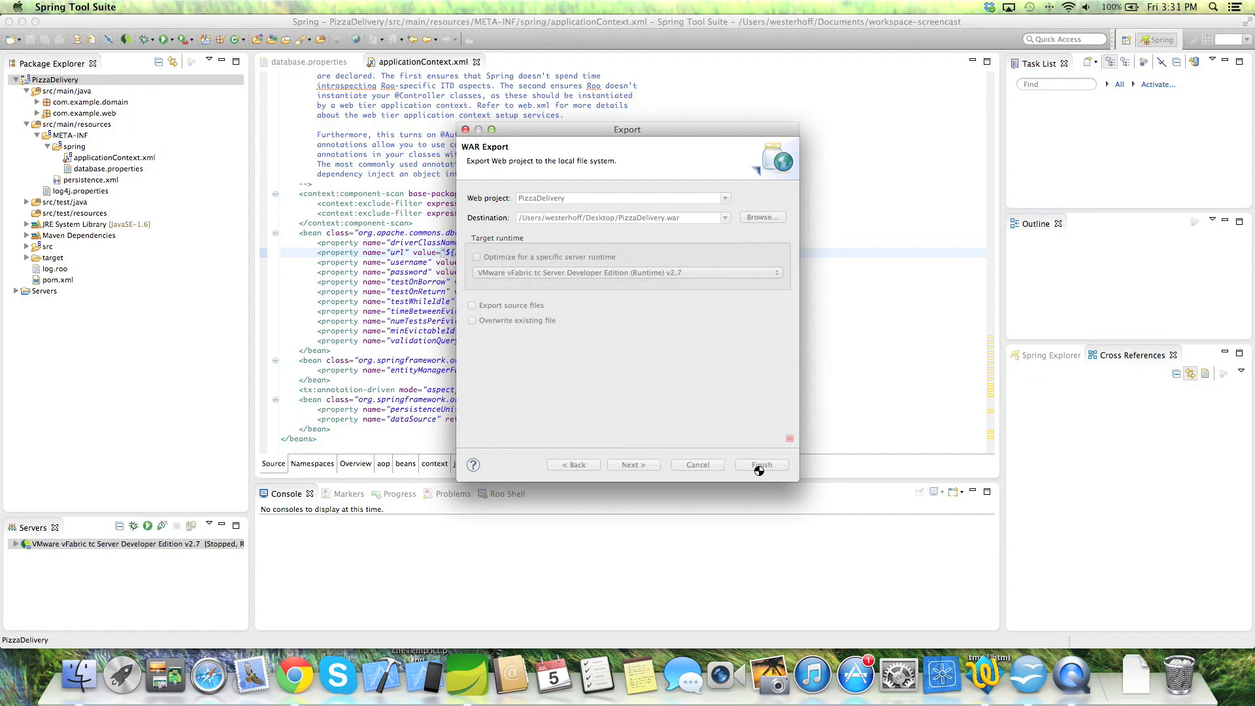
pyautogui.click(294, 676)
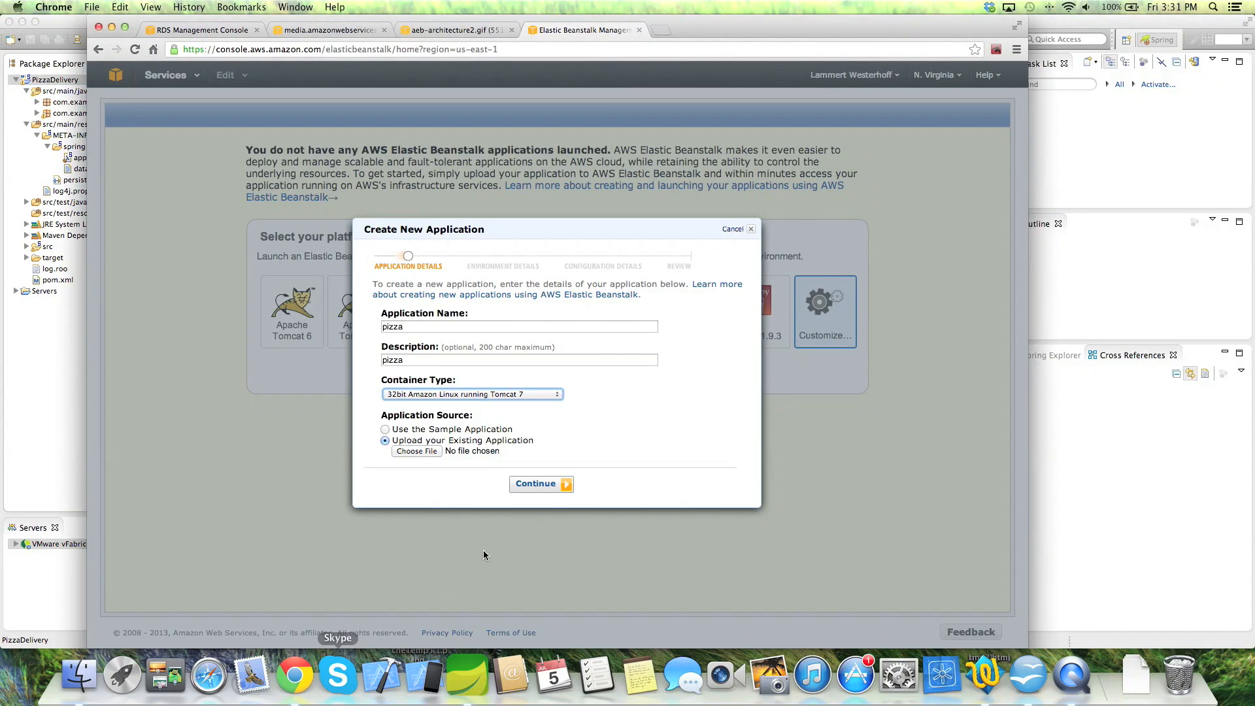
# - Upload PizzaDelivery.war from the Desktop as the application source and continue
pyautogui.click(420, 451)
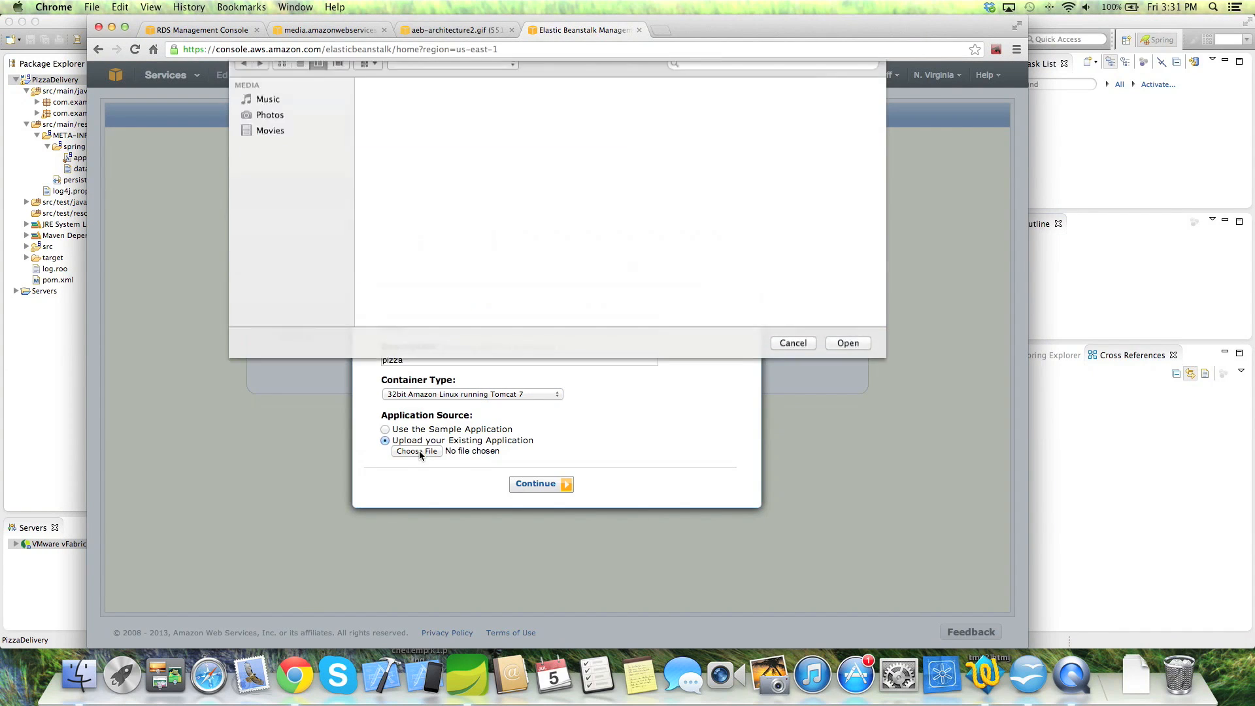
pyautogui.click(288, 159)
pyautogui.scroll(-20, 432, 261)
pyautogui.click(448, 336)
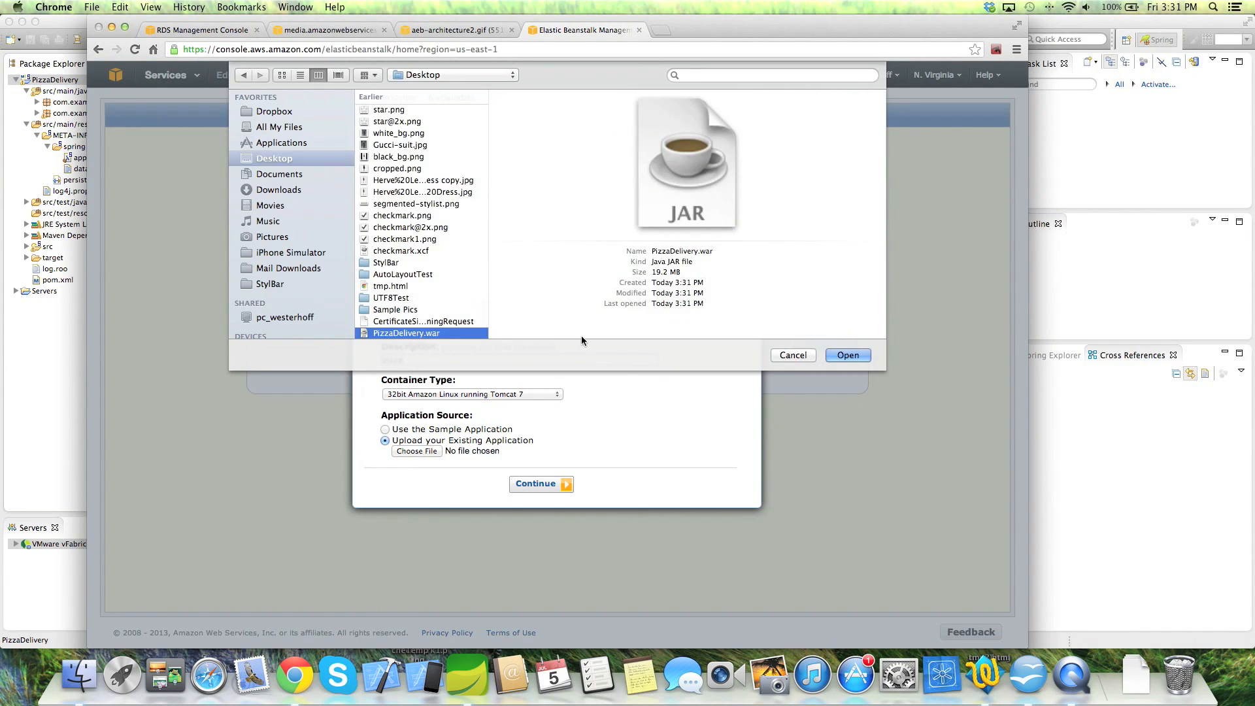
pyautogui.click(859, 354)
pyautogui.click(542, 473)
# - Name the environment pizza, confirm pizza.elasticbeanstalk.com is available, and skip creating an RDS instance
pyautogui.click(442, 364)
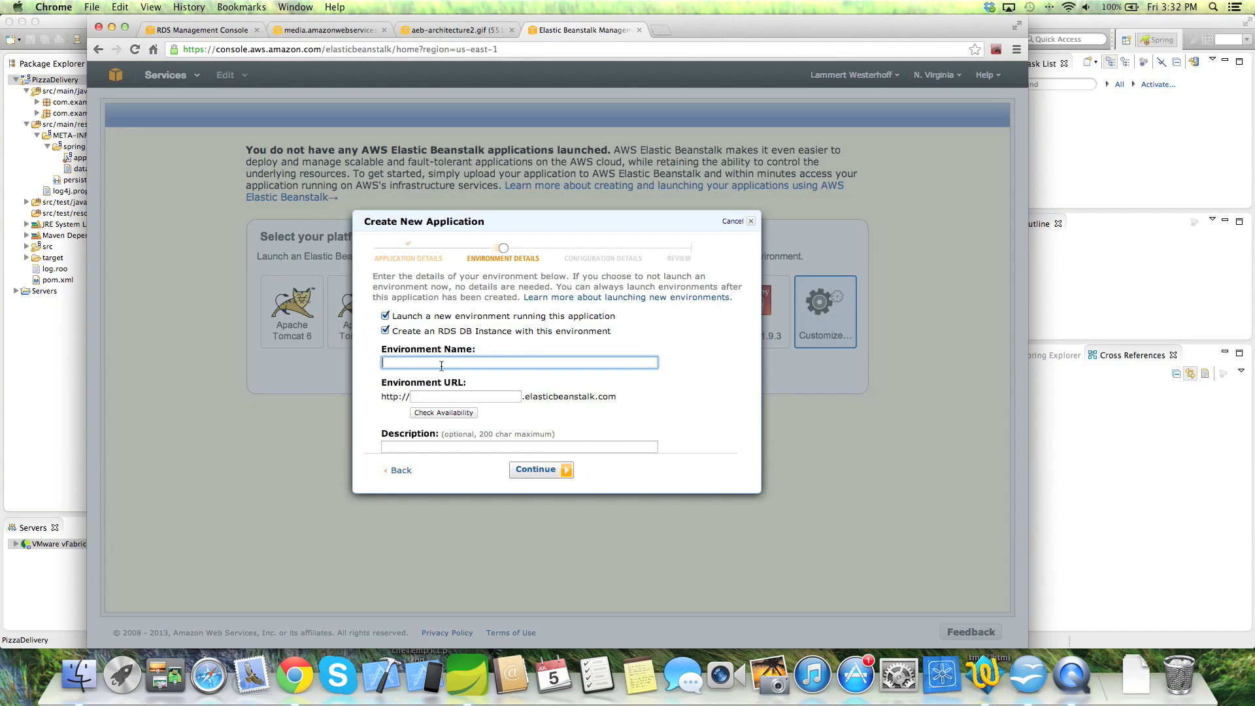
pyautogui.write('pizza')
pyautogui.click(441, 413)
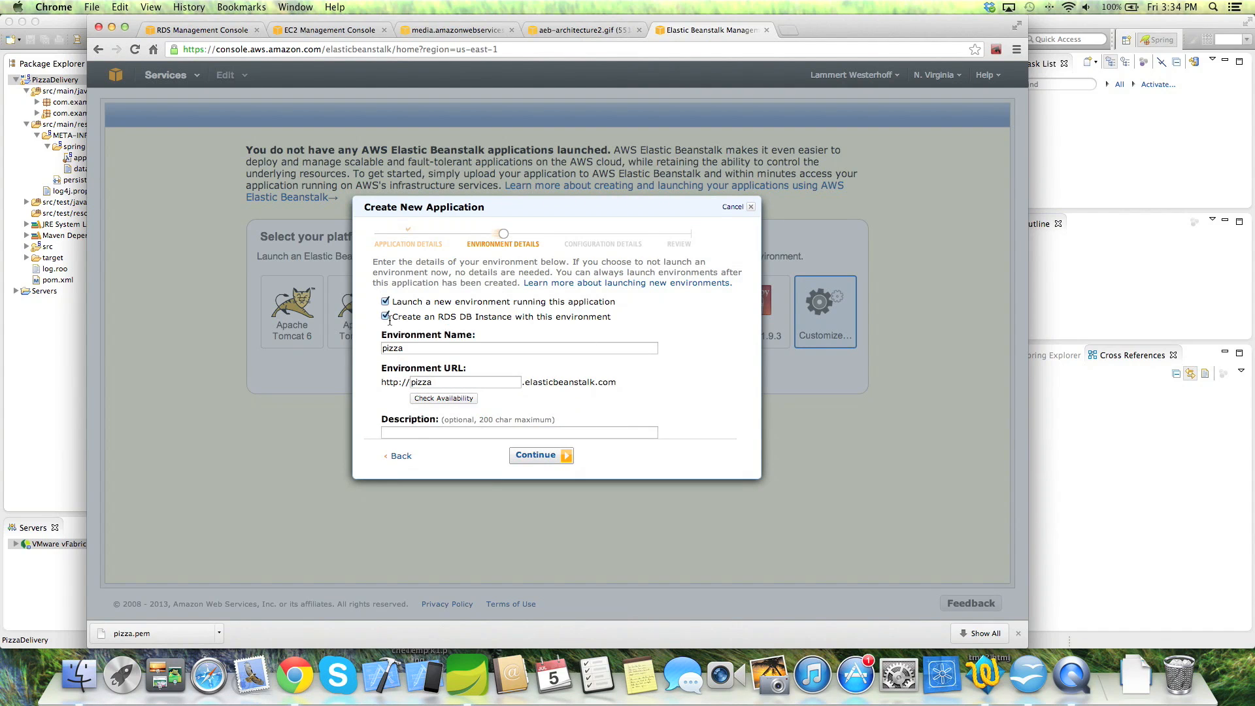
pyautogui.click(385, 317)
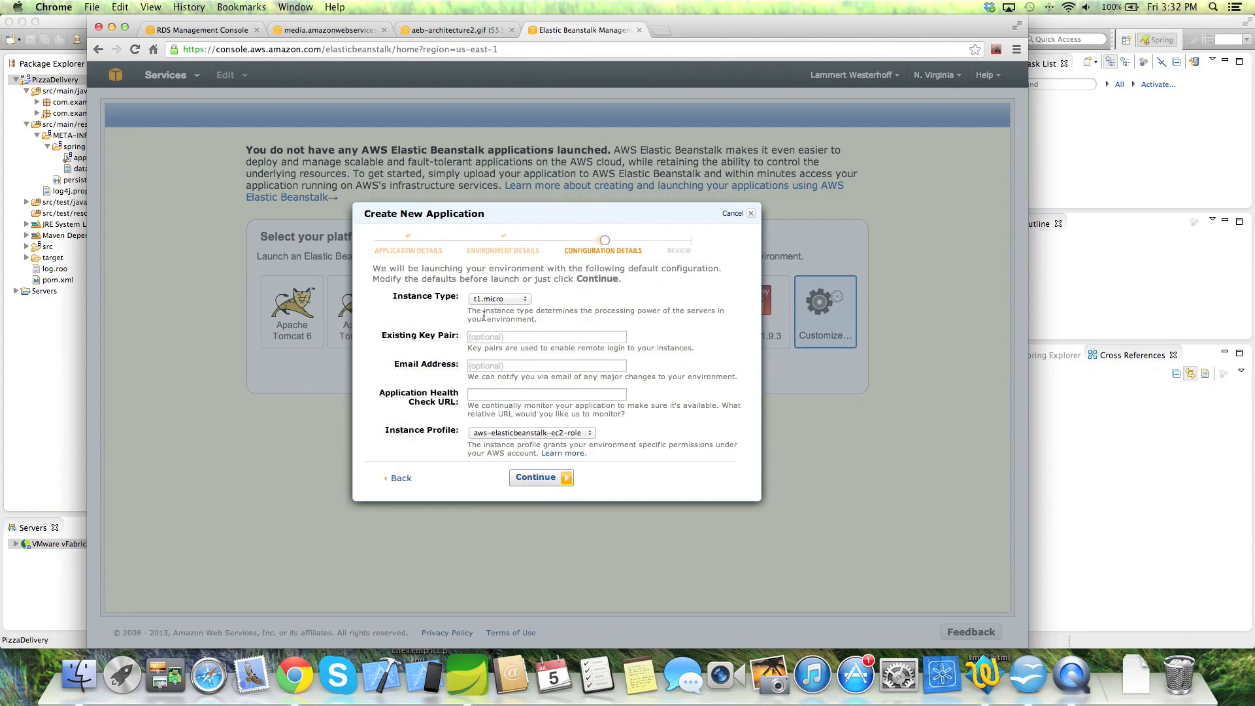
# - Keep t1.micro as the environment instance type, then go back to the RDS console tab
pyautogui.click(496, 297)
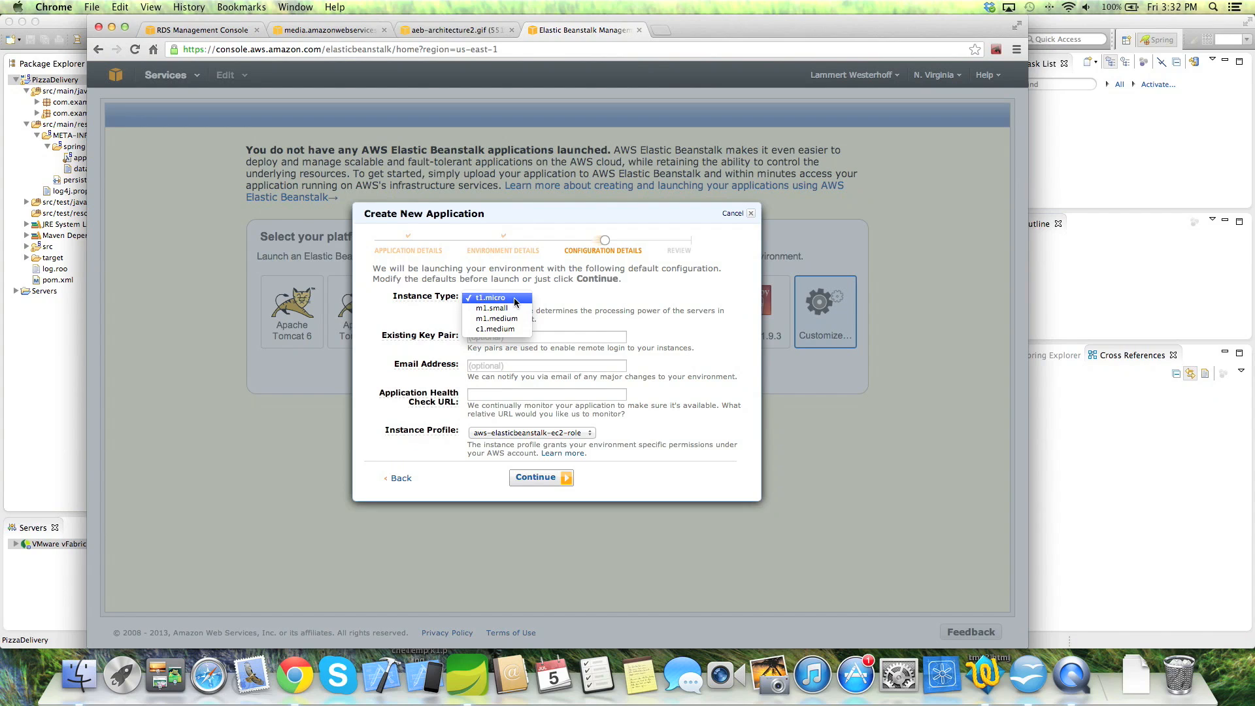
pyautogui.click(514, 297)
pyautogui.click(496, 337)
pyautogui.moveTo(411, 336)
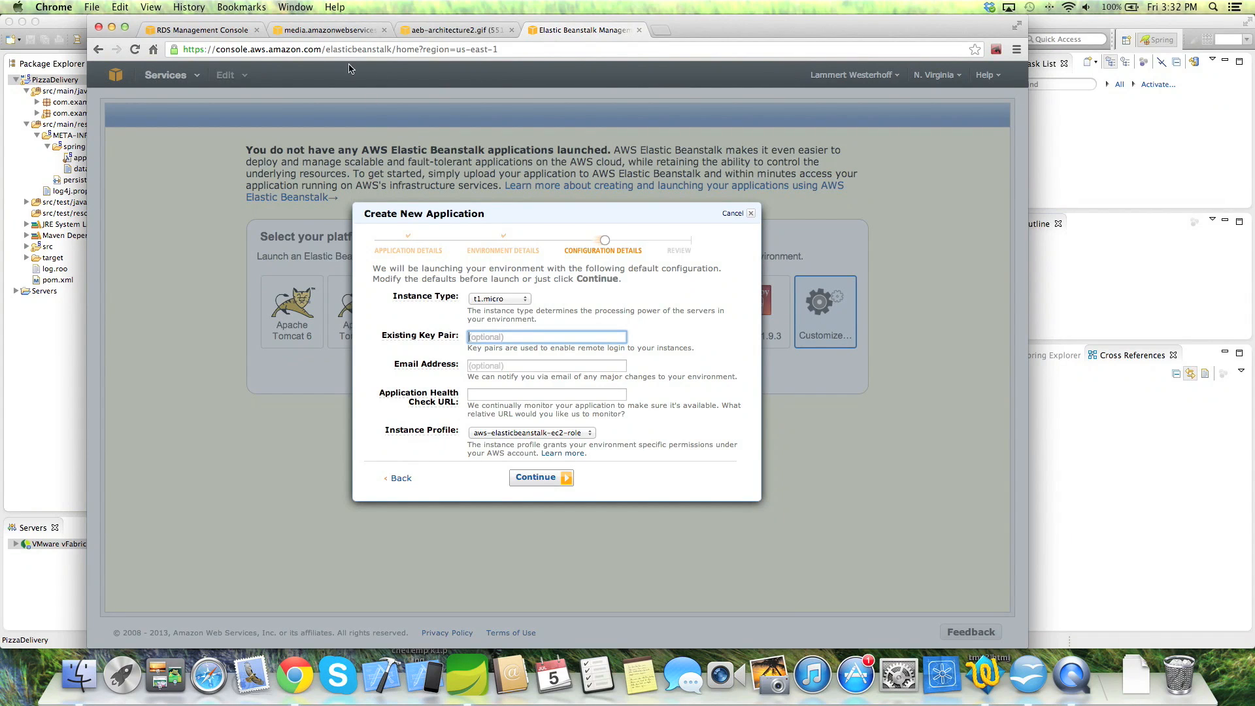
pyautogui.click(206, 30)
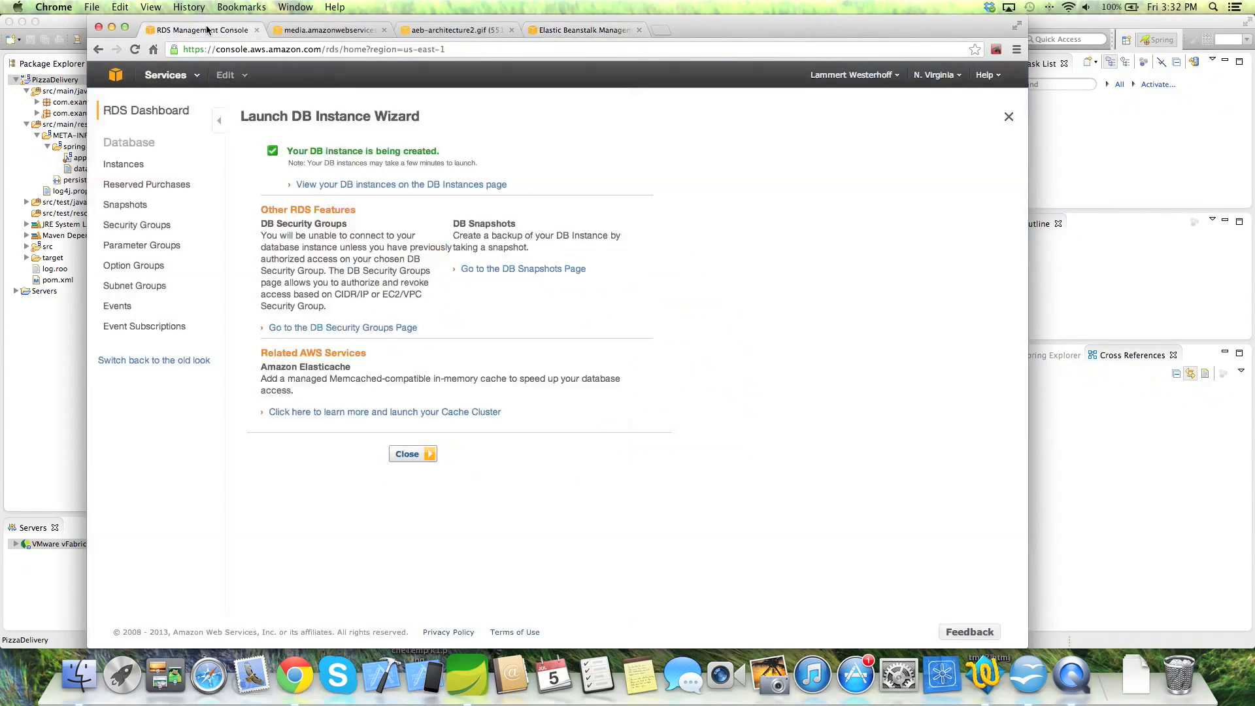
# - From the EC2 Key Pairs page, create a key pair named pizza, downloading pizza.pem
pyautogui.click(168, 75)
pyautogui.keyDown('super'); pyautogui.click(141, 180); pyautogui.keyUp('super')
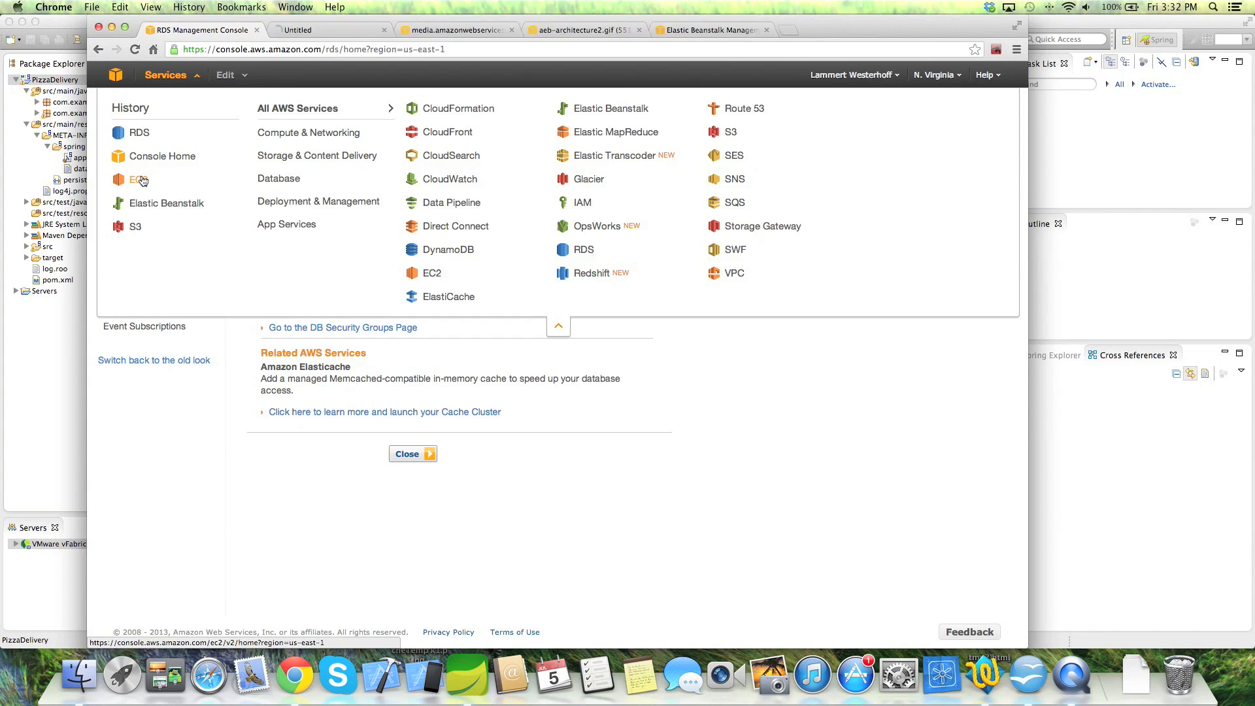
pyautogui.click(290, 31)
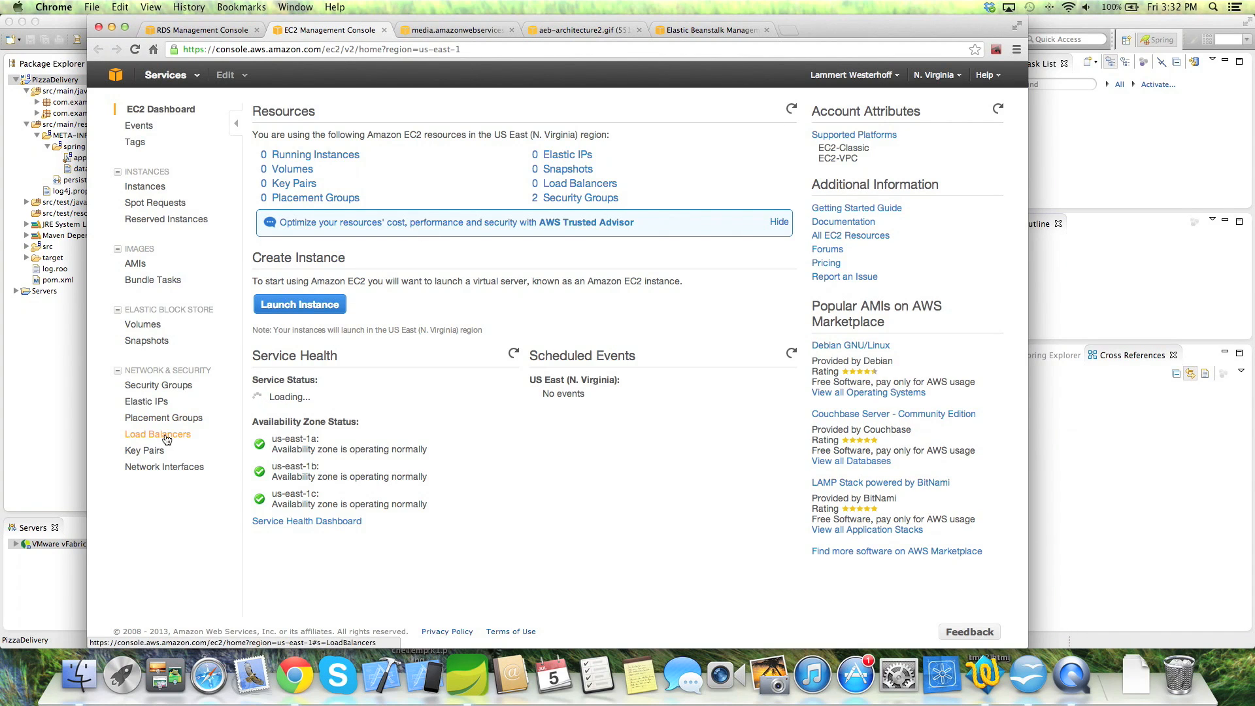
pyautogui.click(144, 453)
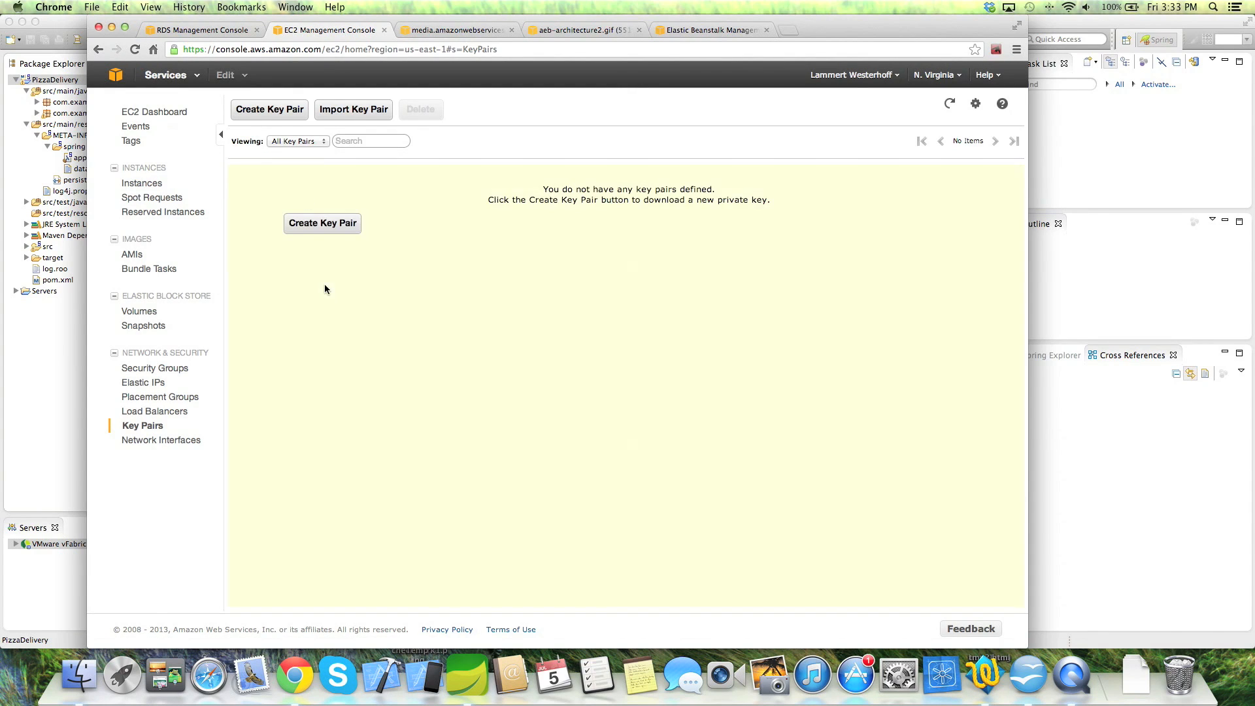
pyautogui.click(340, 234)
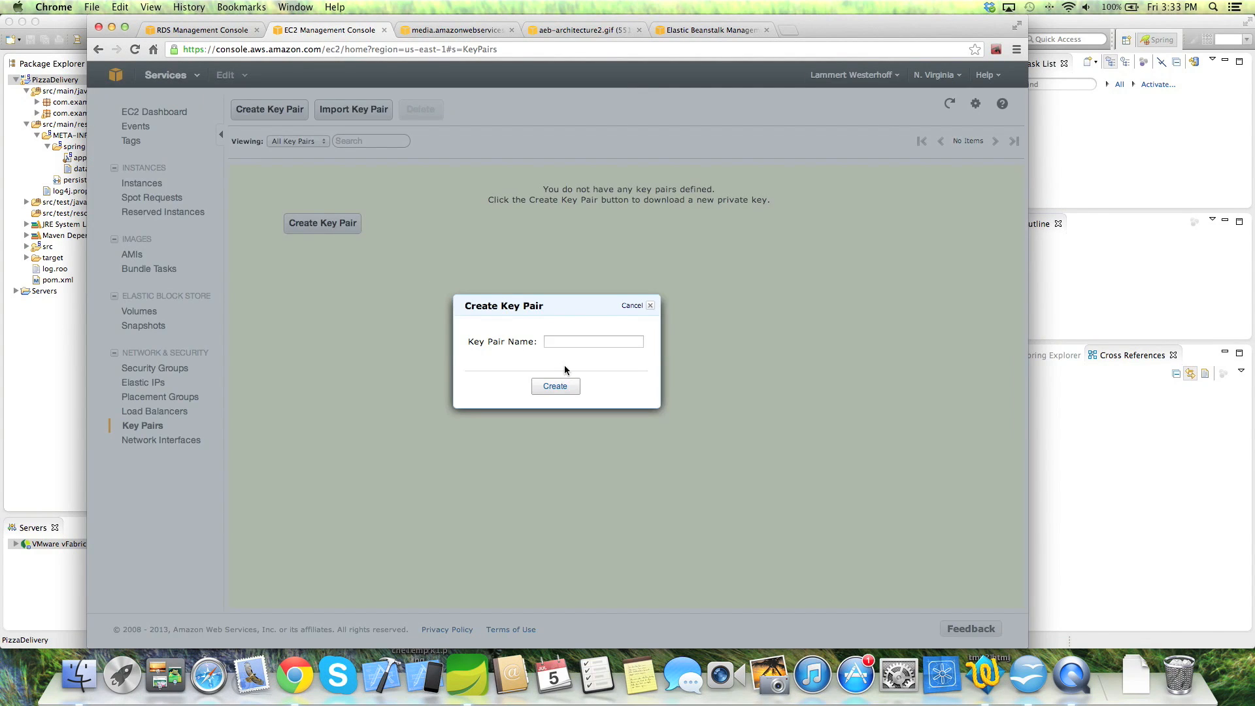
pyautogui.click(548, 341)
pyautogui.write('pizza')
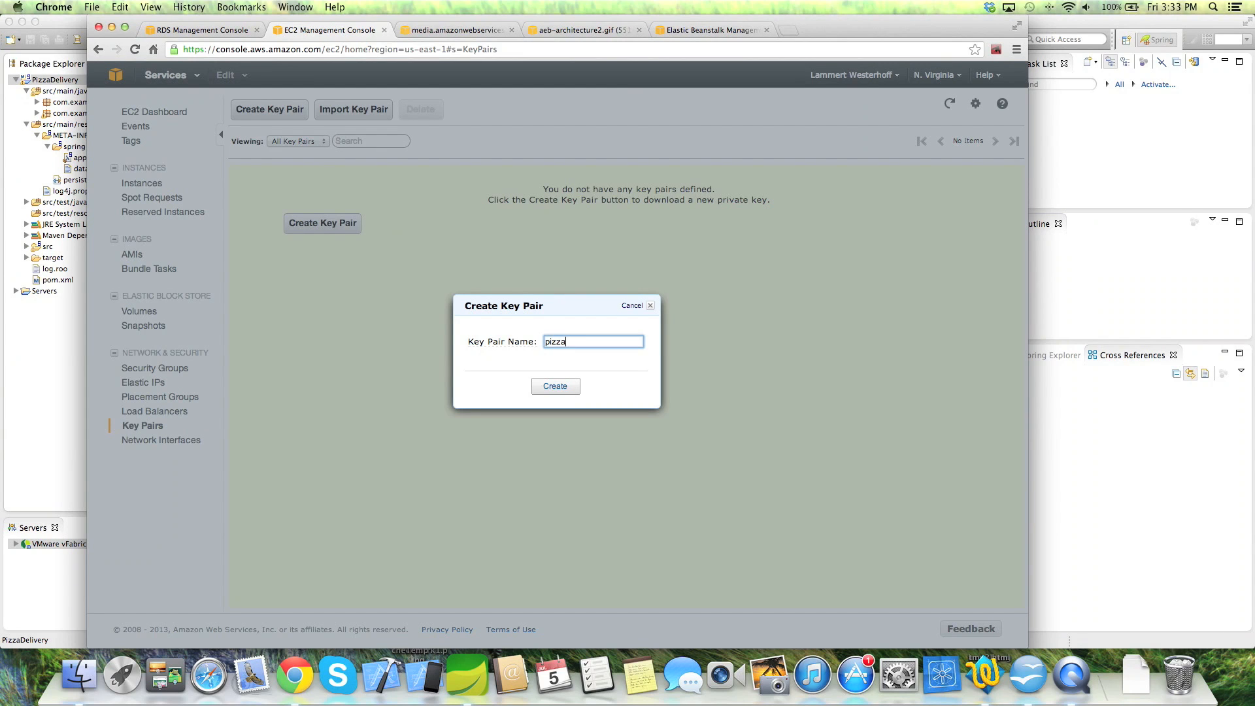
pyautogui.click(551, 390)
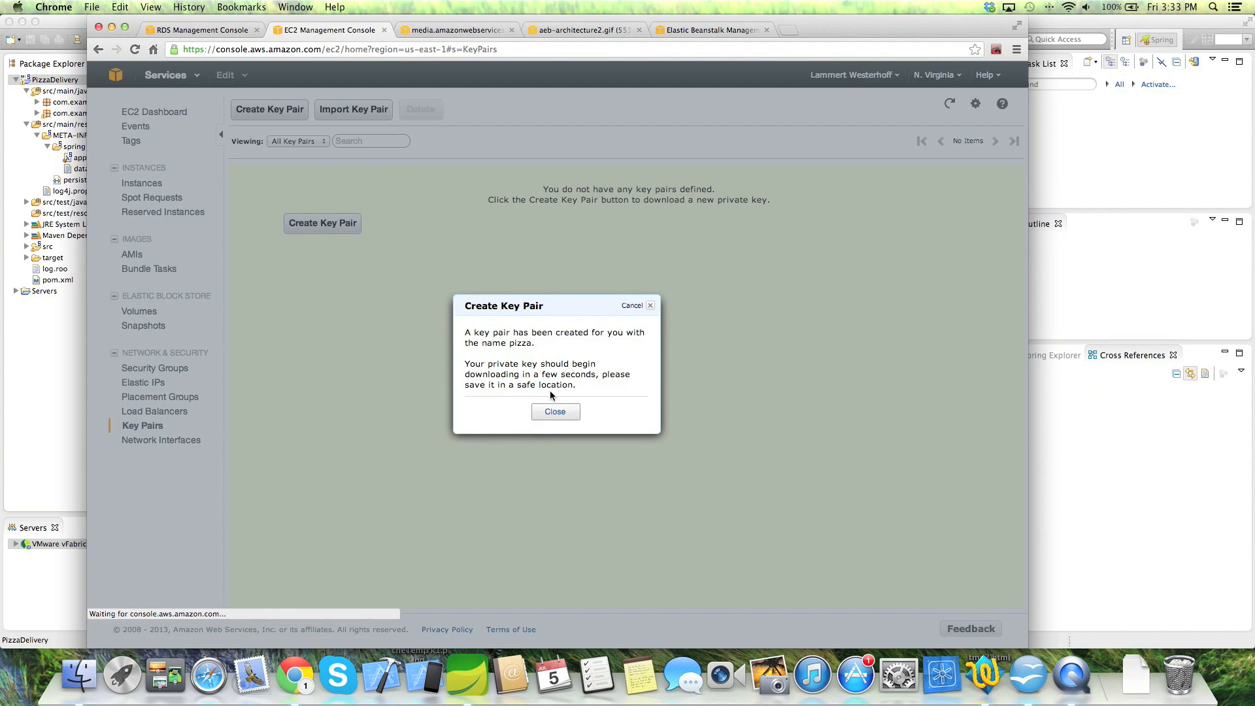
pyautogui.click(554, 386)
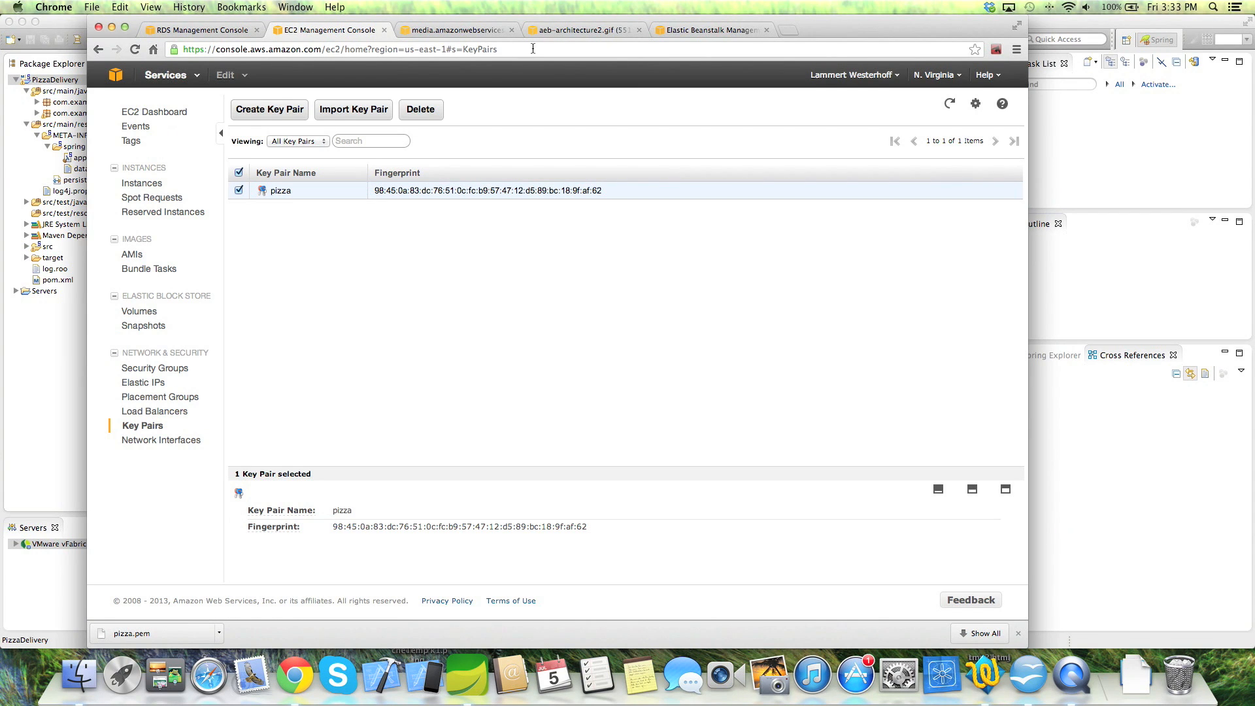
# - Set the existing key pair to pizza, finish the Beanstalk application review, then return to RDS
pyautogui.click(704, 34)
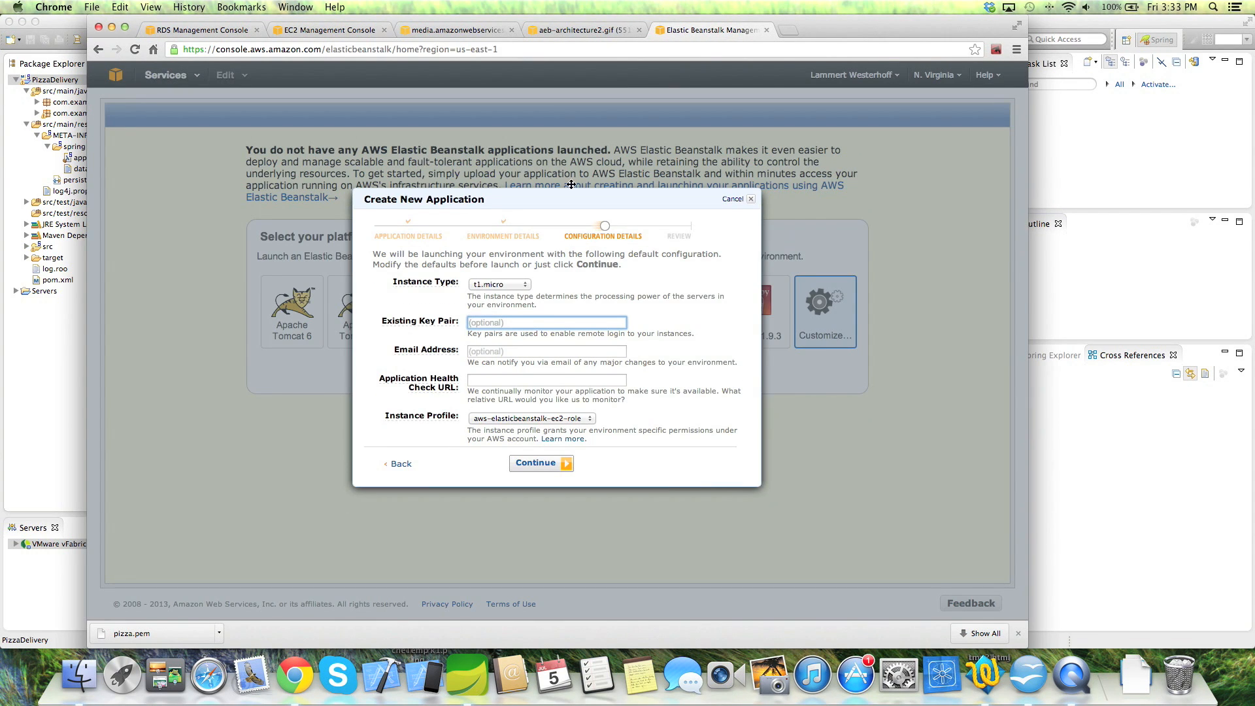
pyautogui.write('pizza')
pyautogui.click(488, 350)
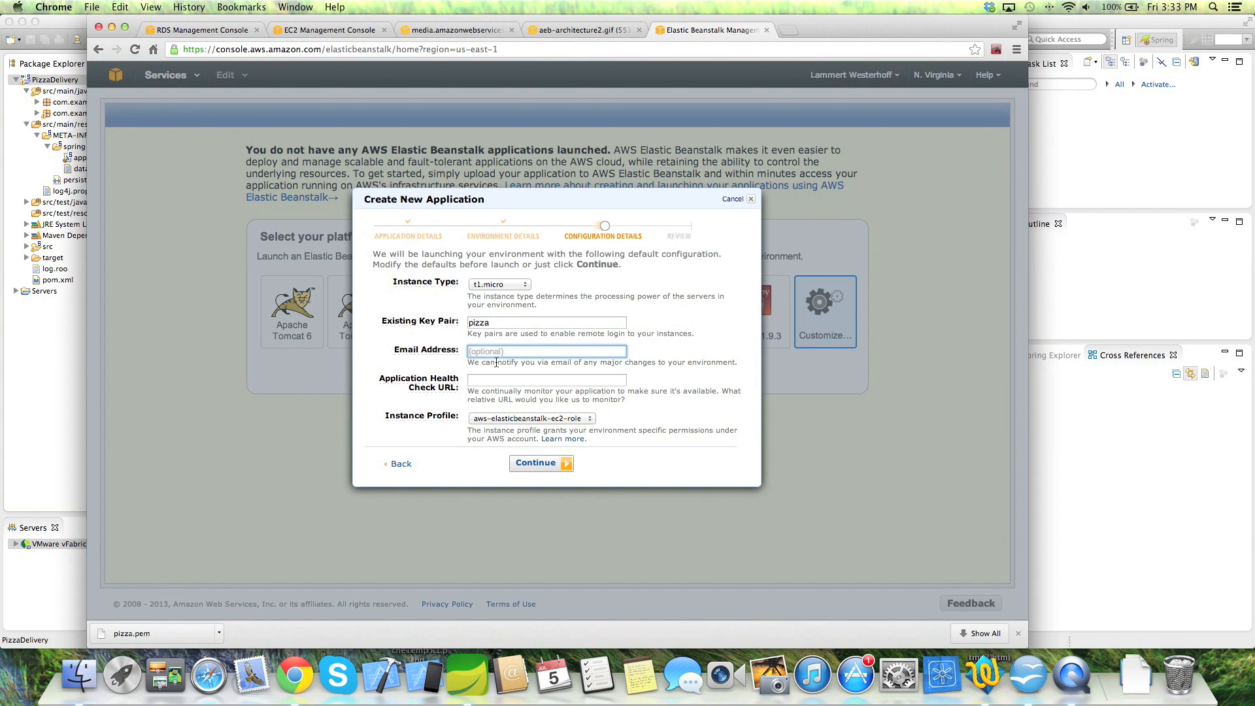
pyautogui.click(491, 379)
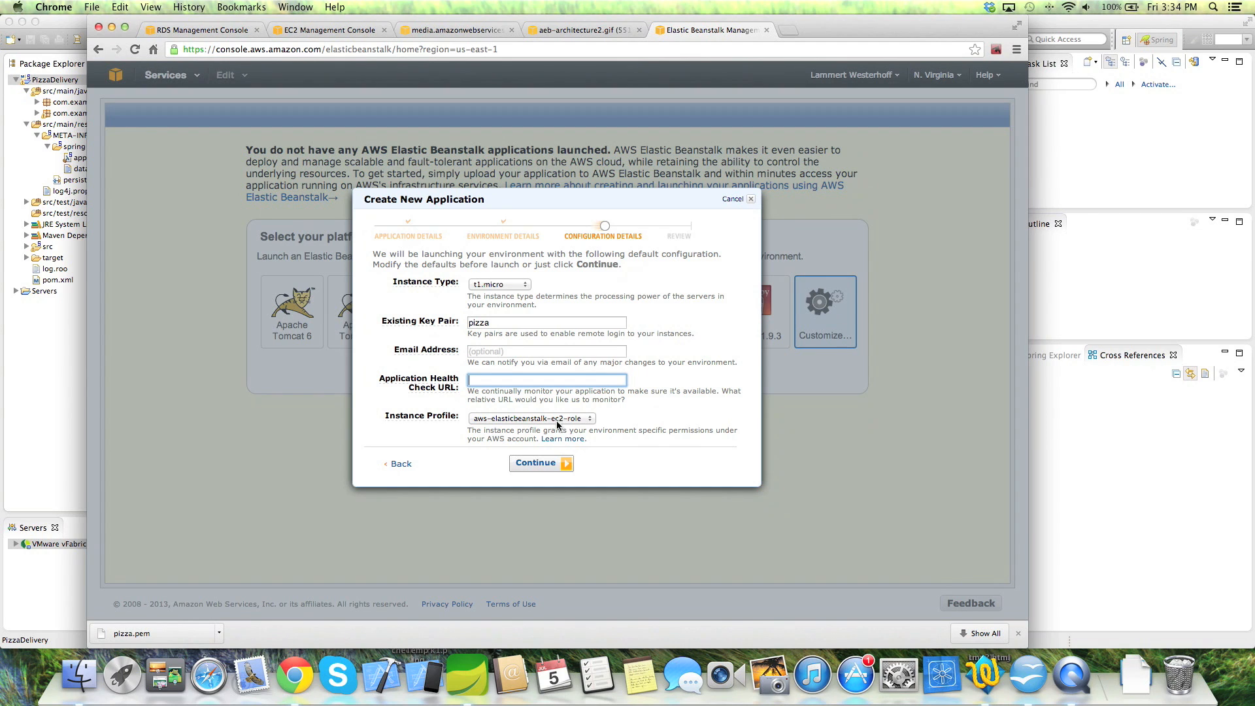
pyautogui.click(544, 465)
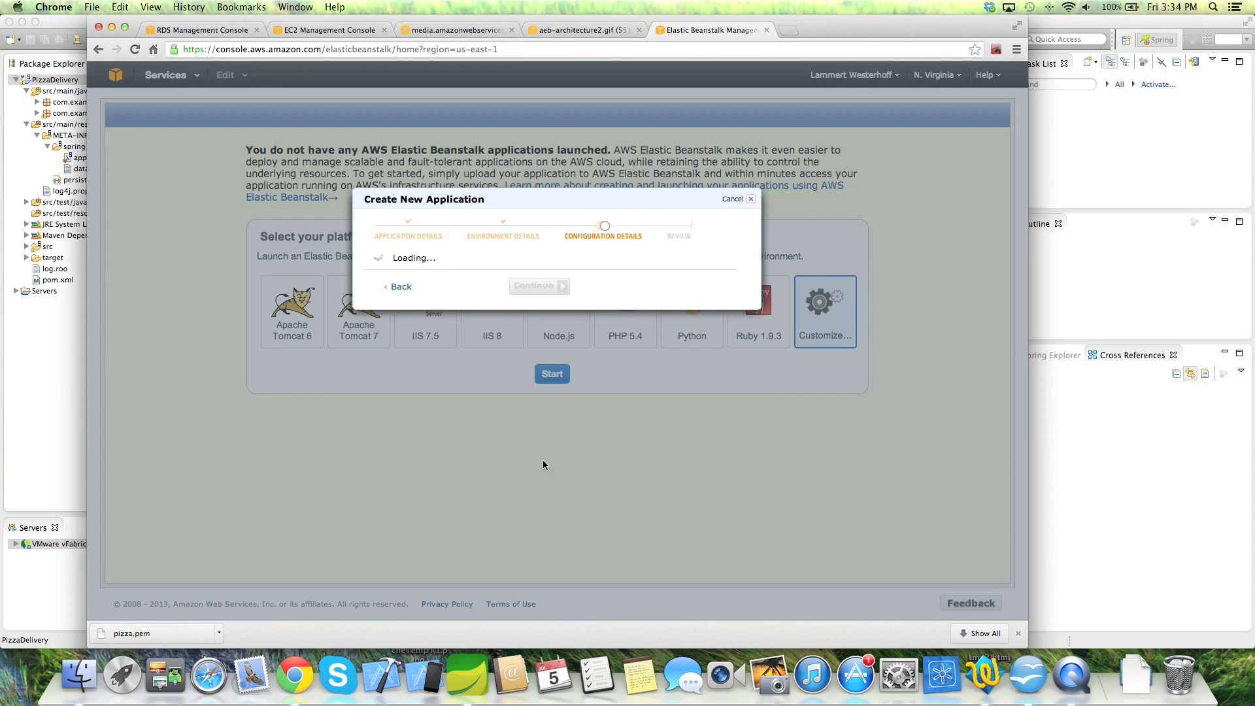
pyautogui.click(531, 425)
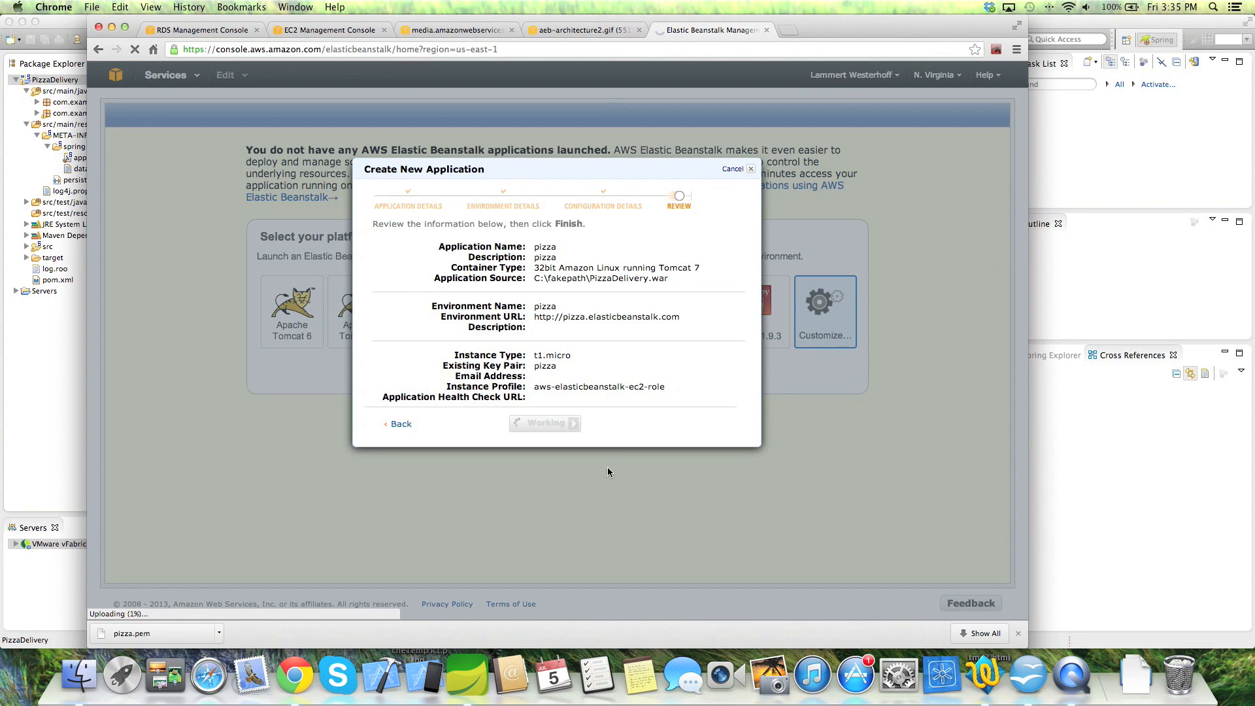
pyautogui.click(200, 31)
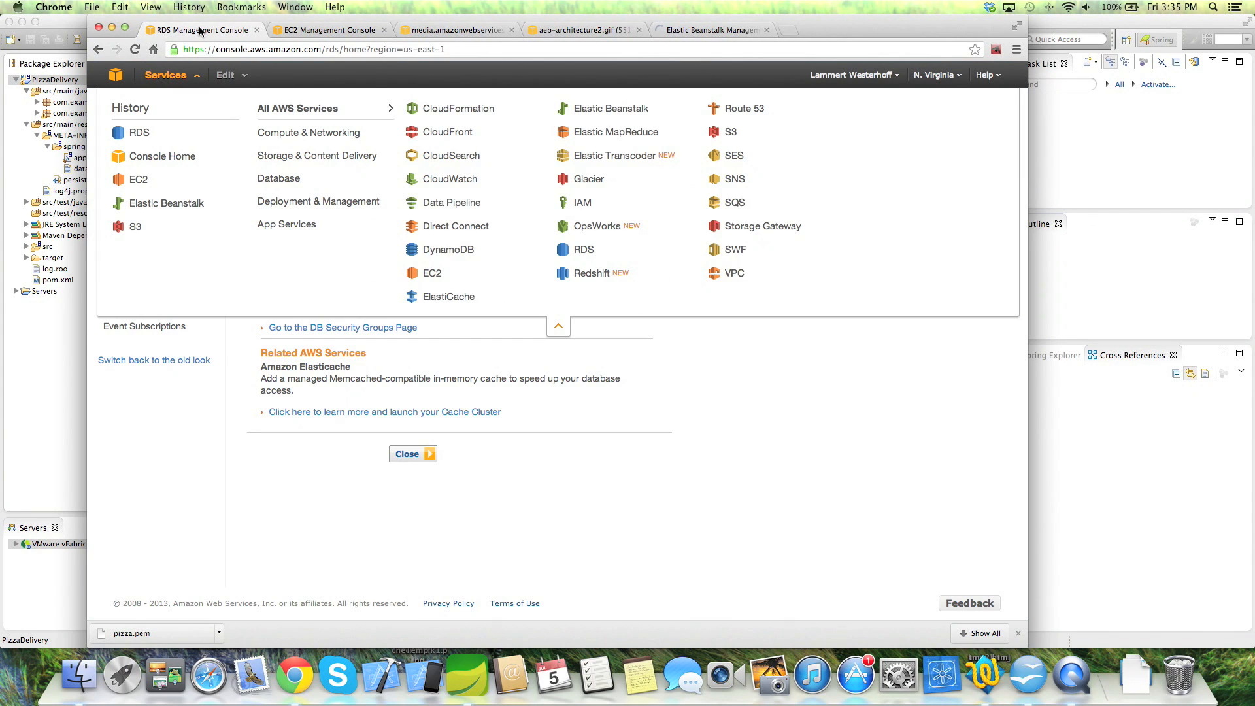
# - Check pizzainstance's endpoint and port 3306 in RDS Instances, then list the DB security groups
pyautogui.click(565, 331)
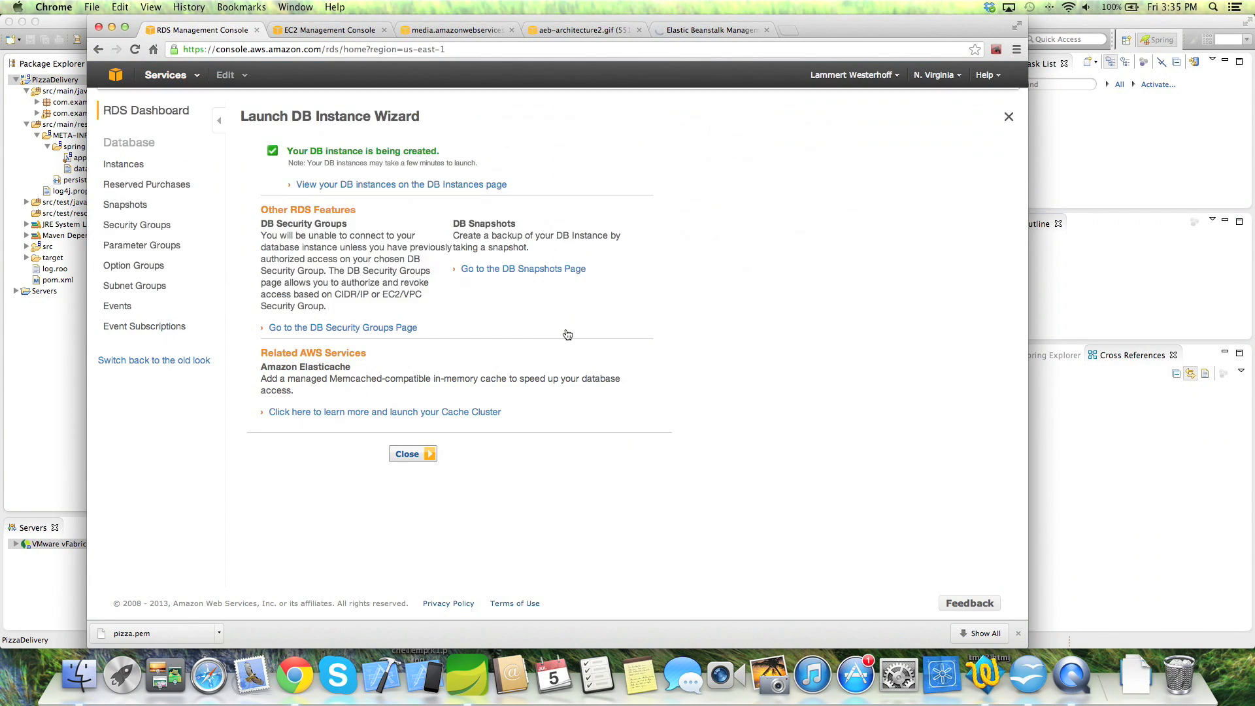
pyautogui.click(148, 169)
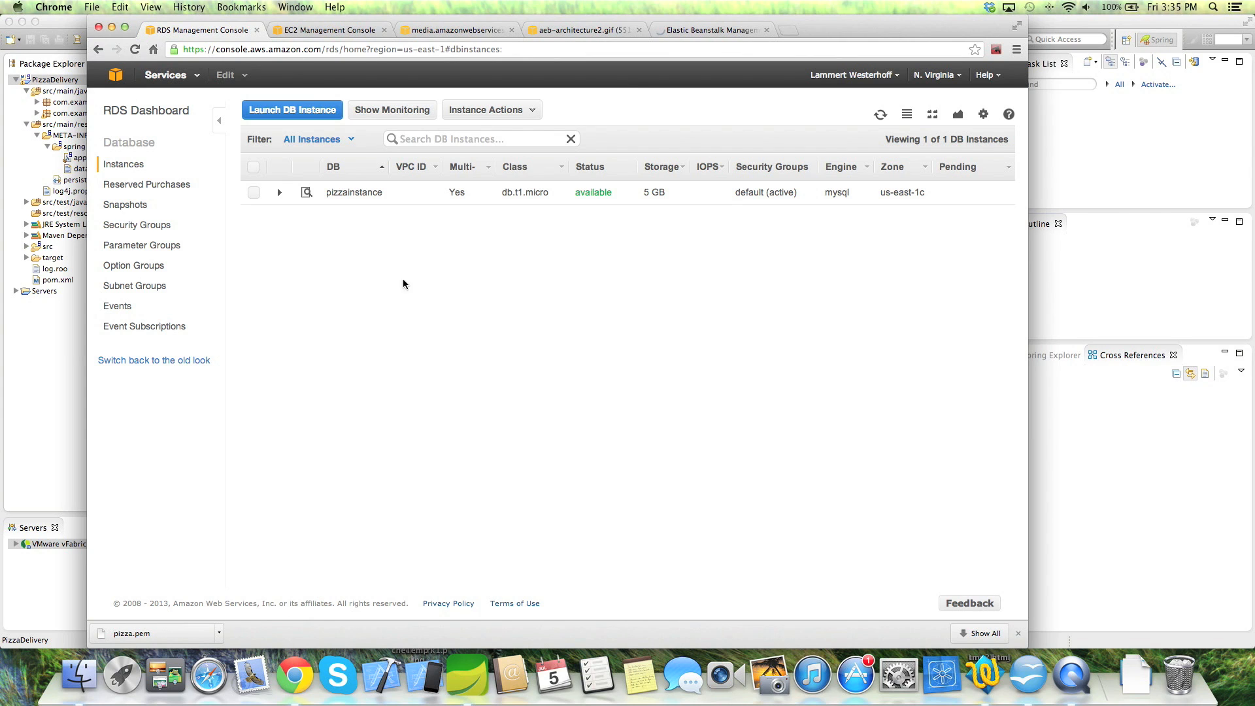
pyautogui.click(281, 193)
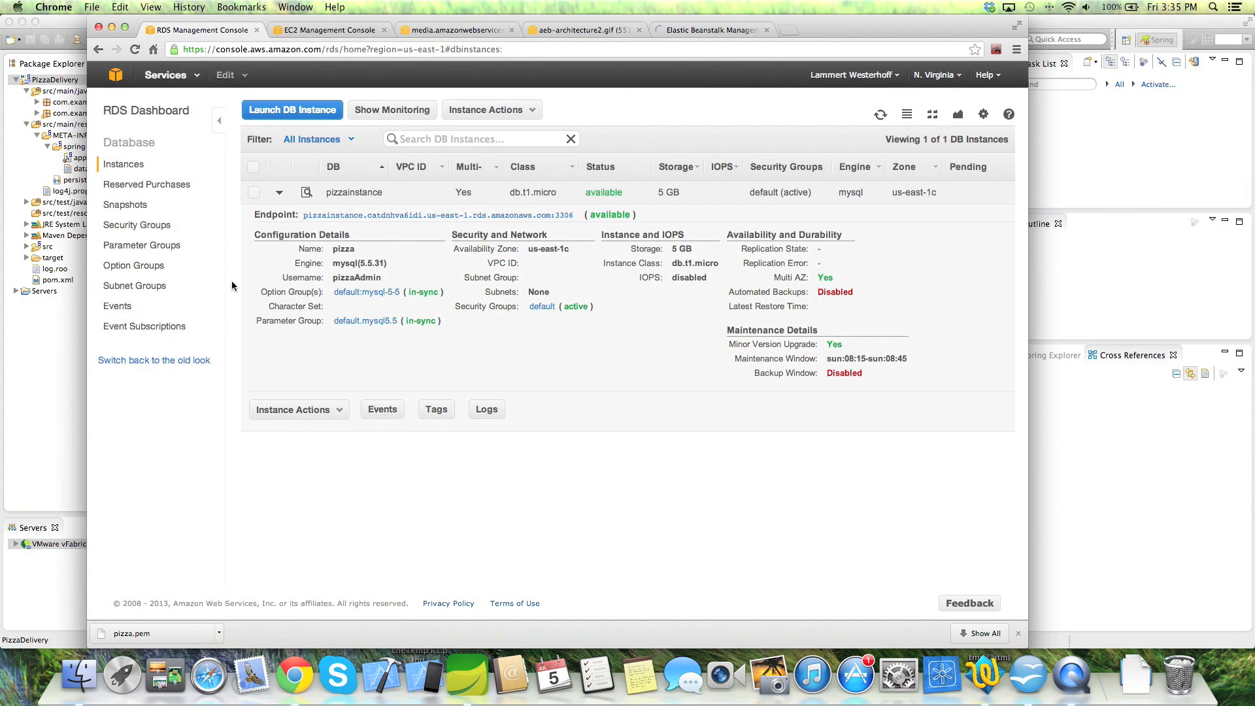
pyautogui.click(139, 225)
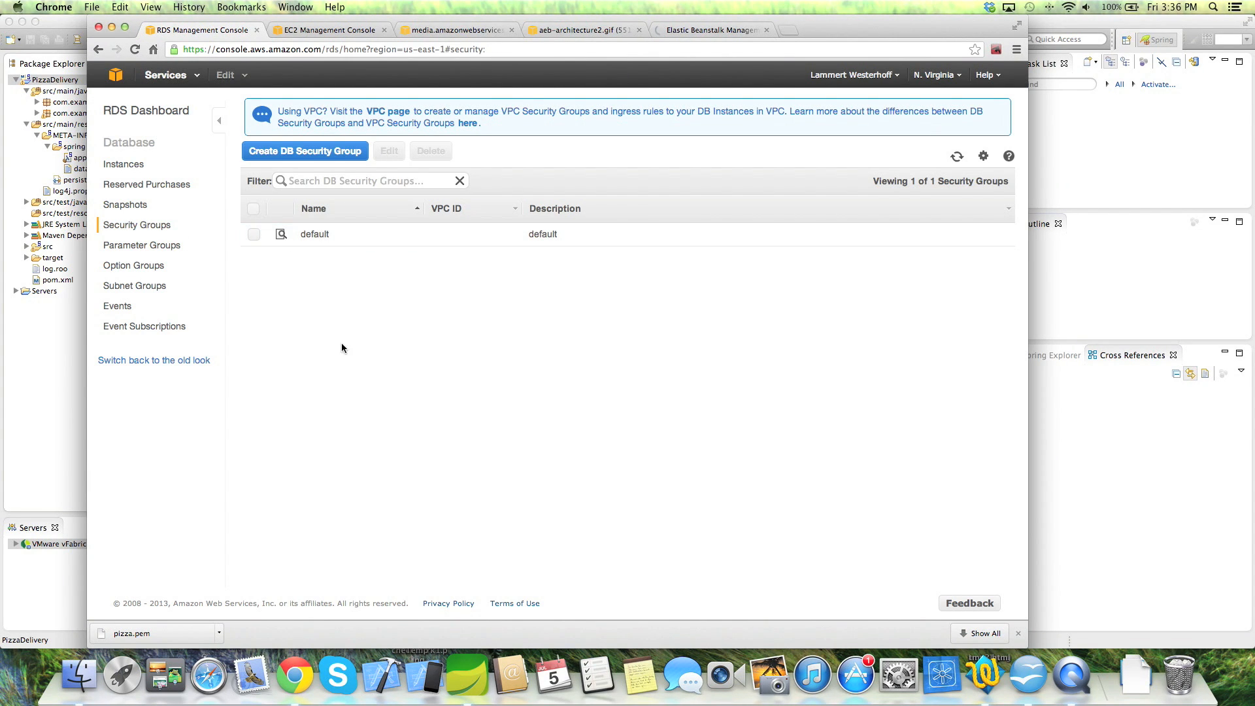
# - Inspect the default DB security group's CIDR settings, selecting the suggested CIDR estimate for this machine
pyautogui.click(282, 235)
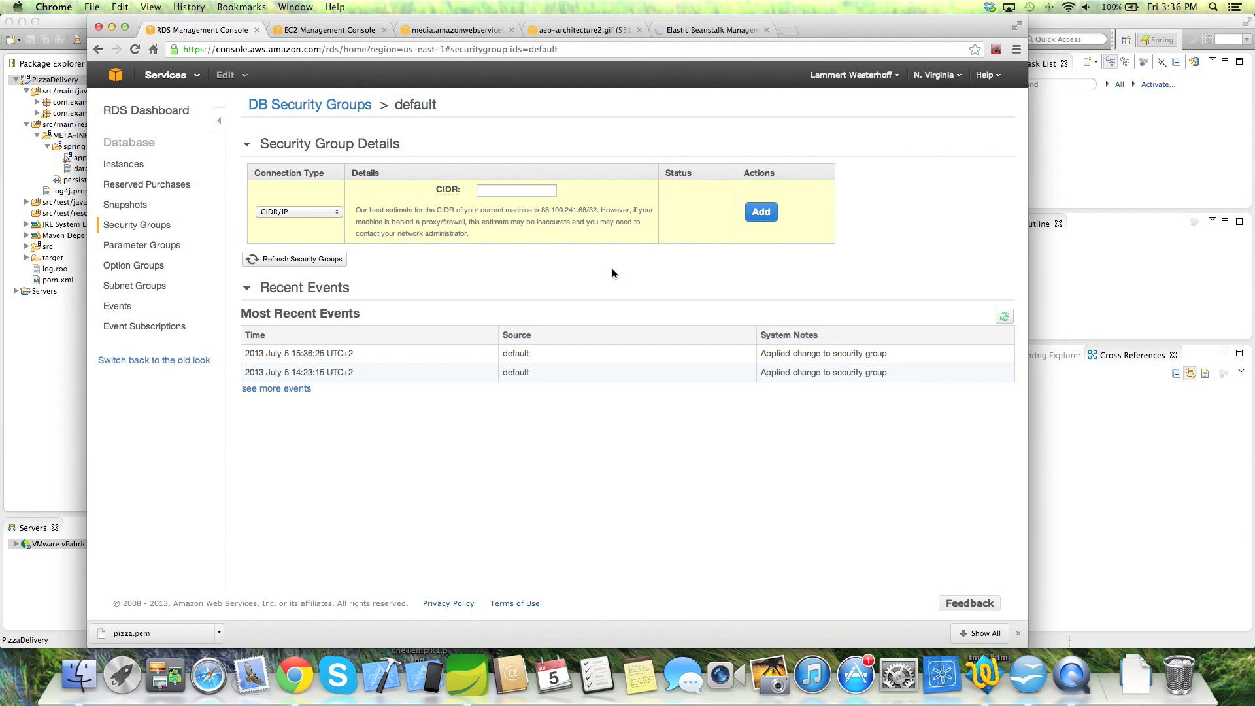
pyautogui.click(495, 190)
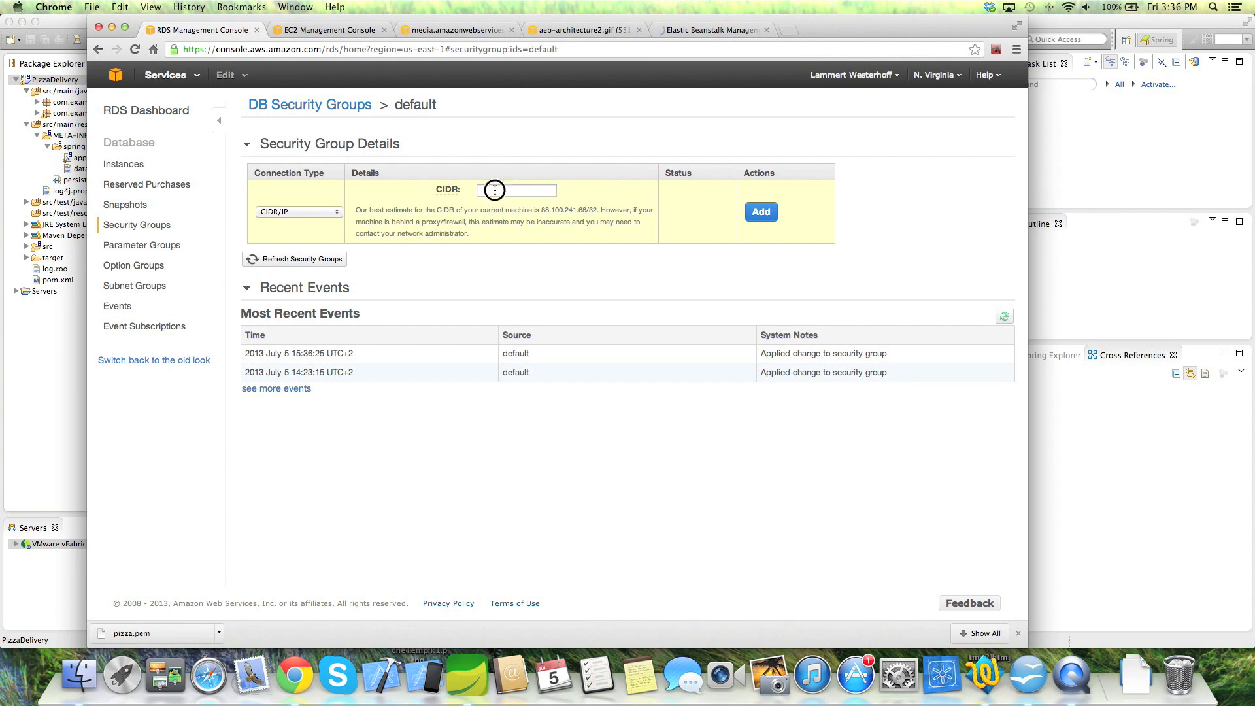
pyautogui.click(574, 210)
pyautogui.moveTo(574, 209); pyautogui.dragTo(595, 209)
pyautogui.click(587, 277)
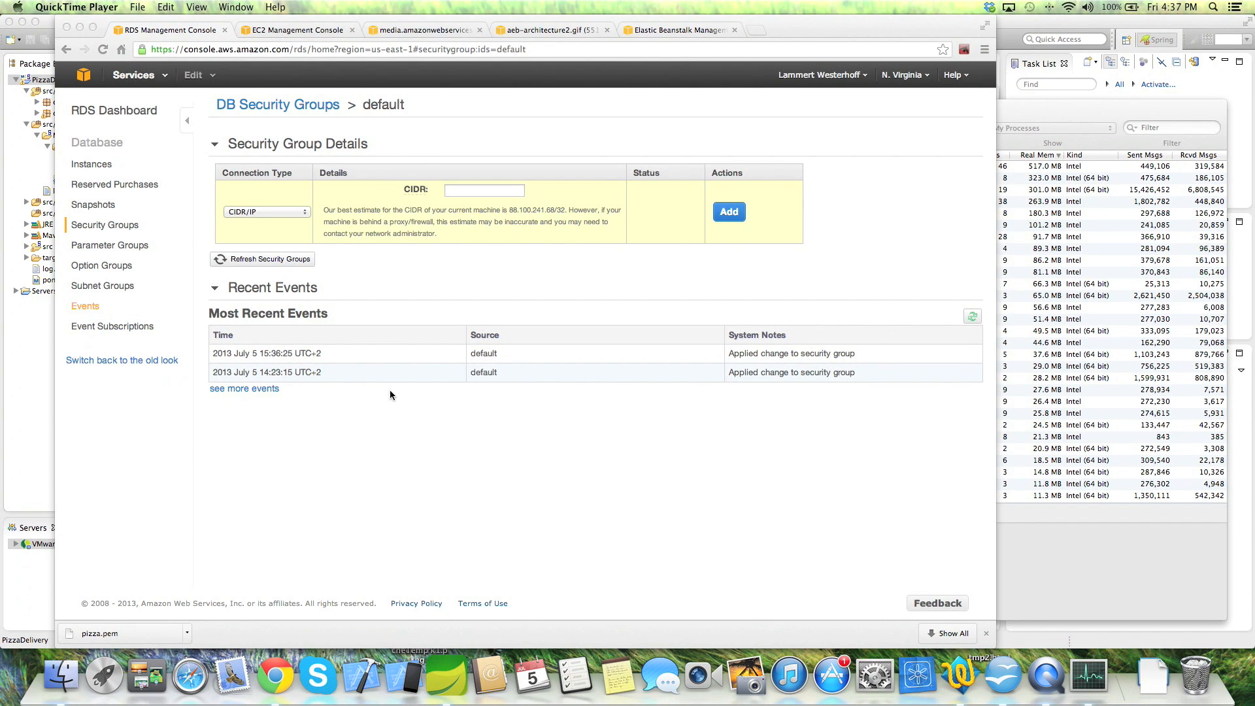
pyautogui.click(658, 30)
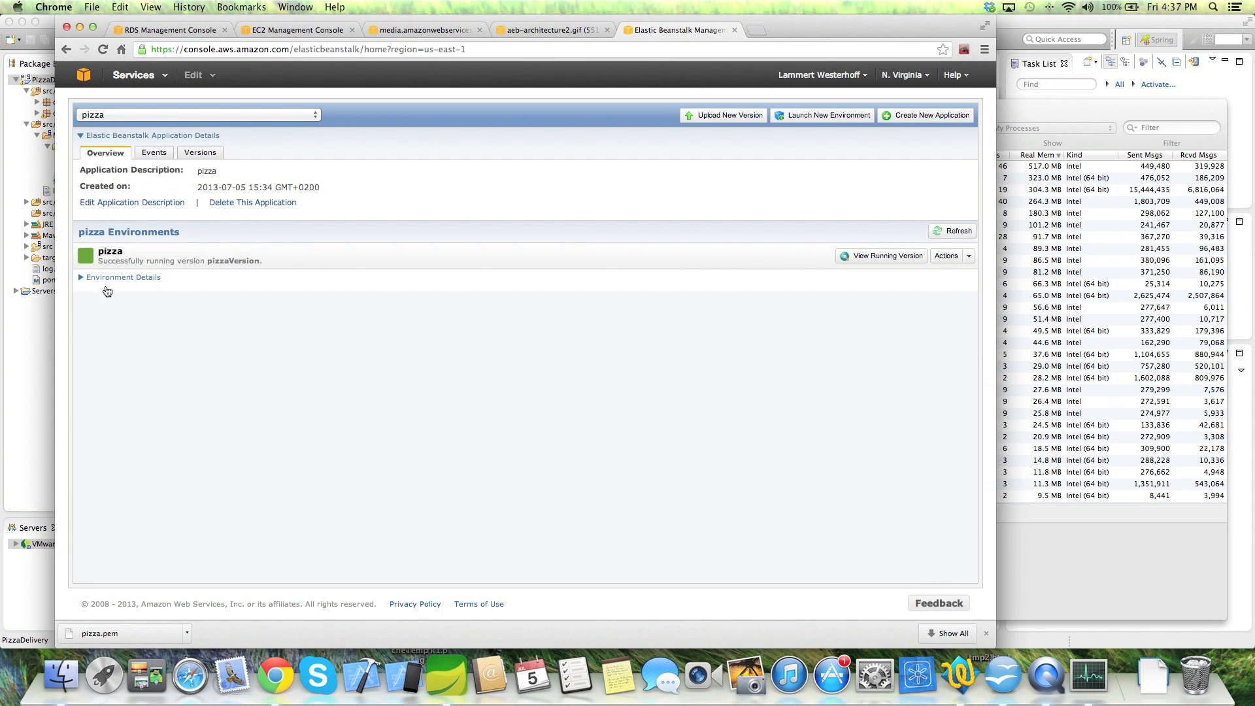
# - Refresh the EC2 Instances list and select the running pizza instance to view its description
pyautogui.click(304, 32)
pyautogui.click(919, 105)
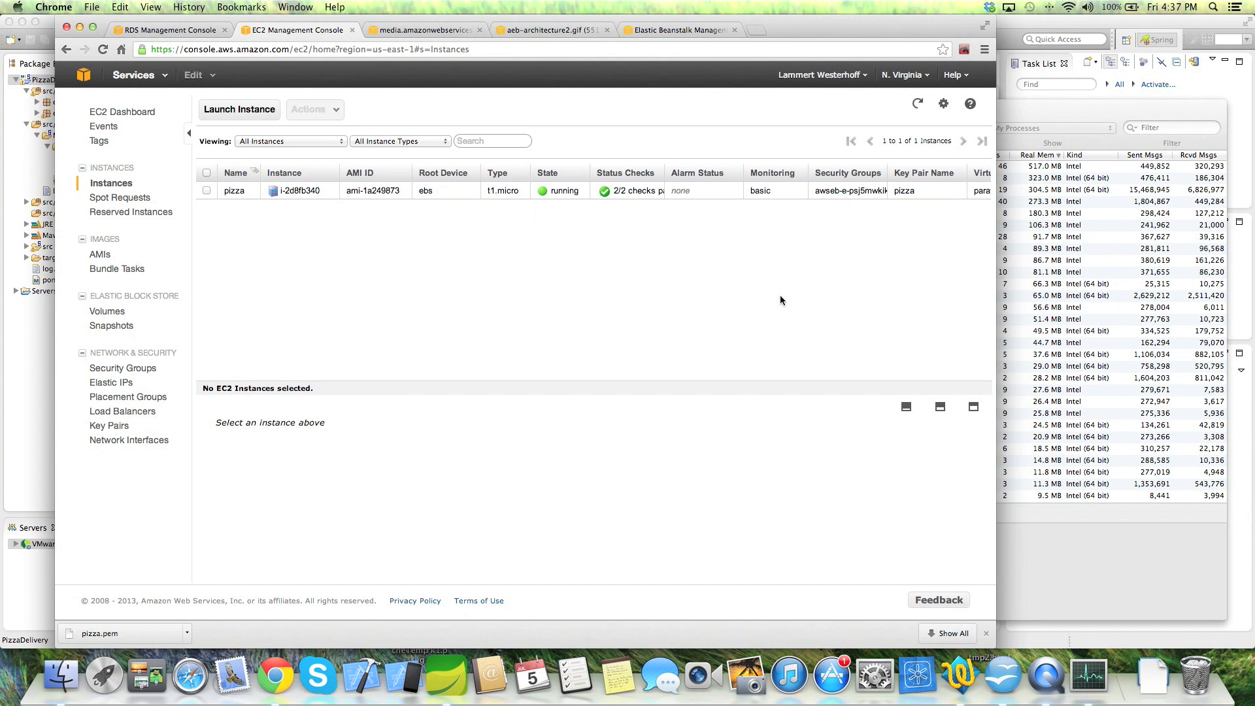
pyautogui.click(398, 191)
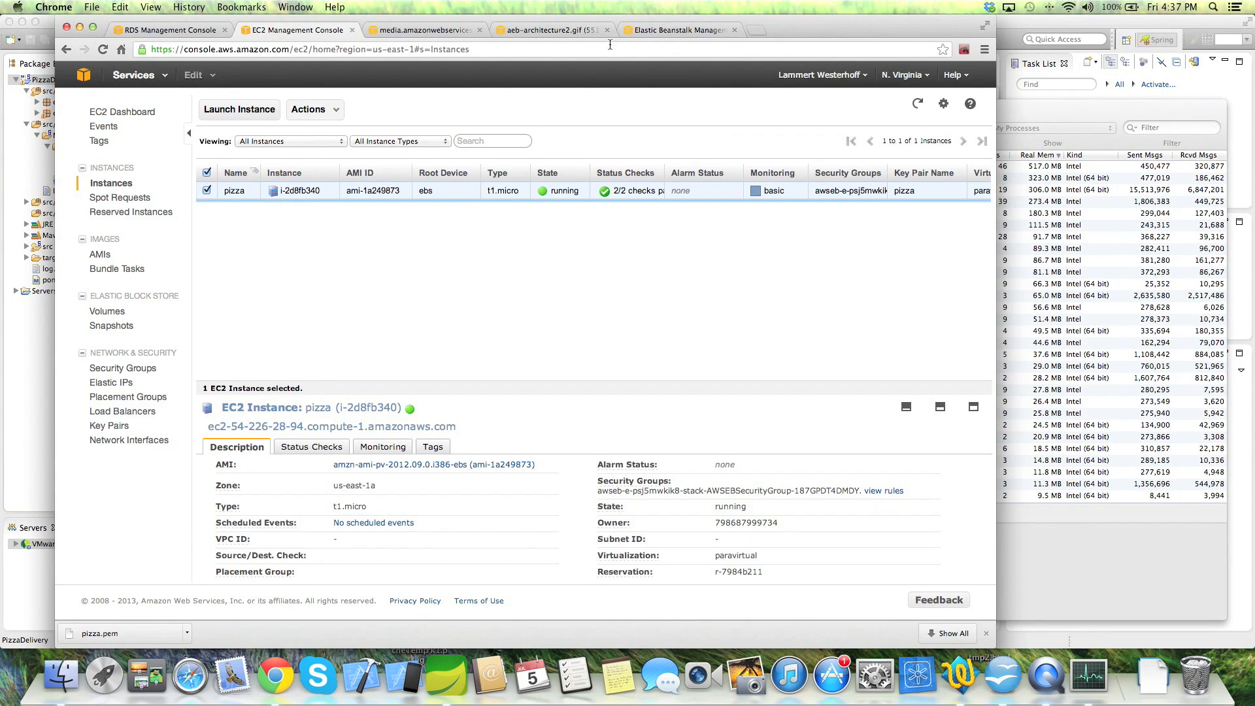
pyautogui.click(169, 30)
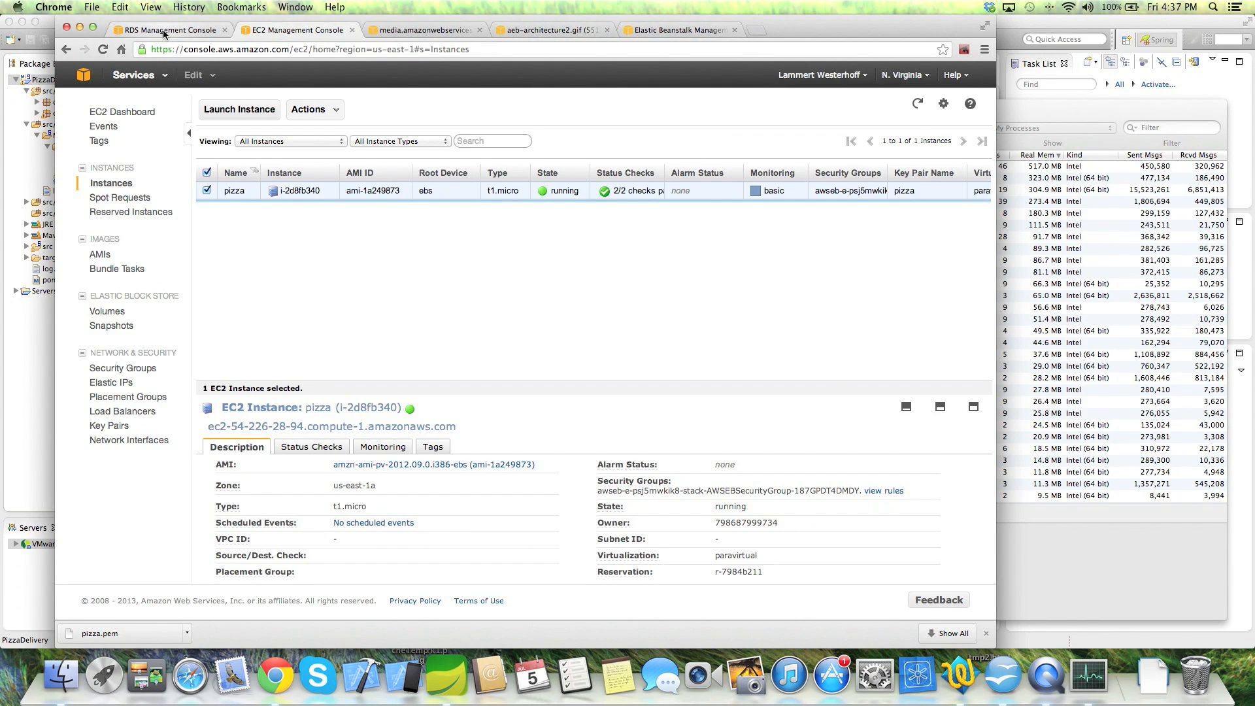
# - Authorize the awseb psj5mwkik8 EC2 security group in the default DB group, then view the pizza overview
pyautogui.click(281, 212)
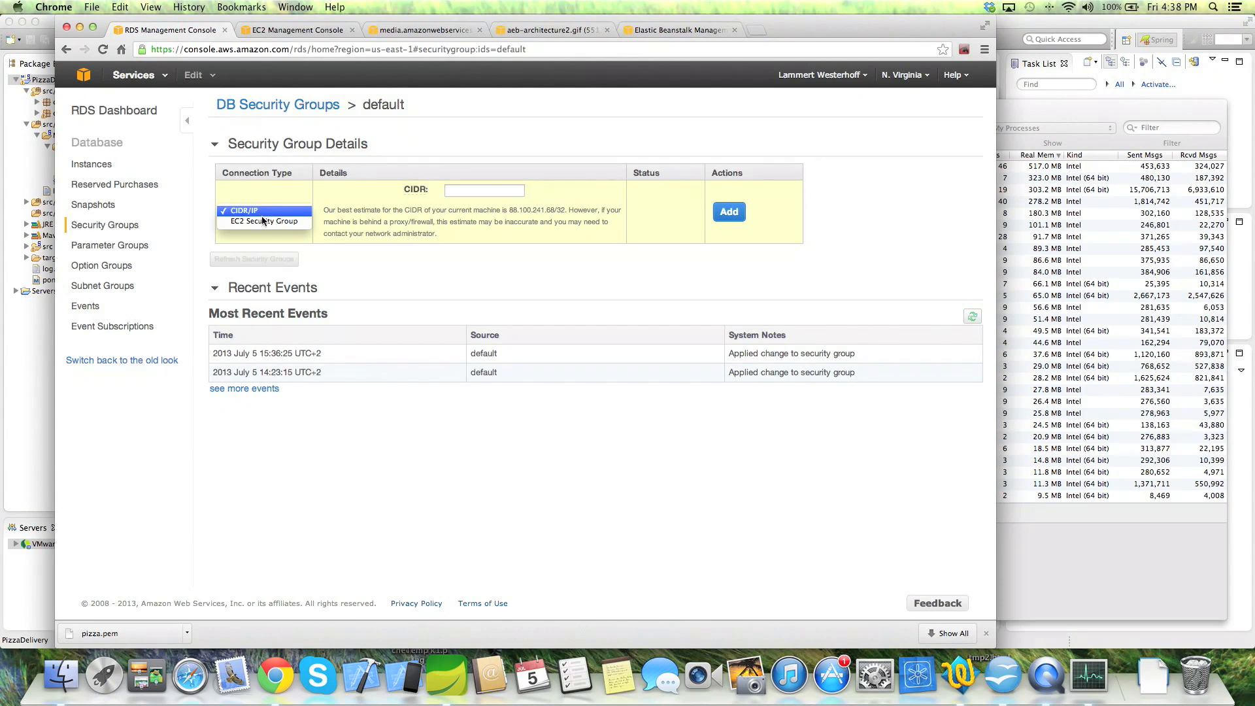
pyautogui.click(266, 221)
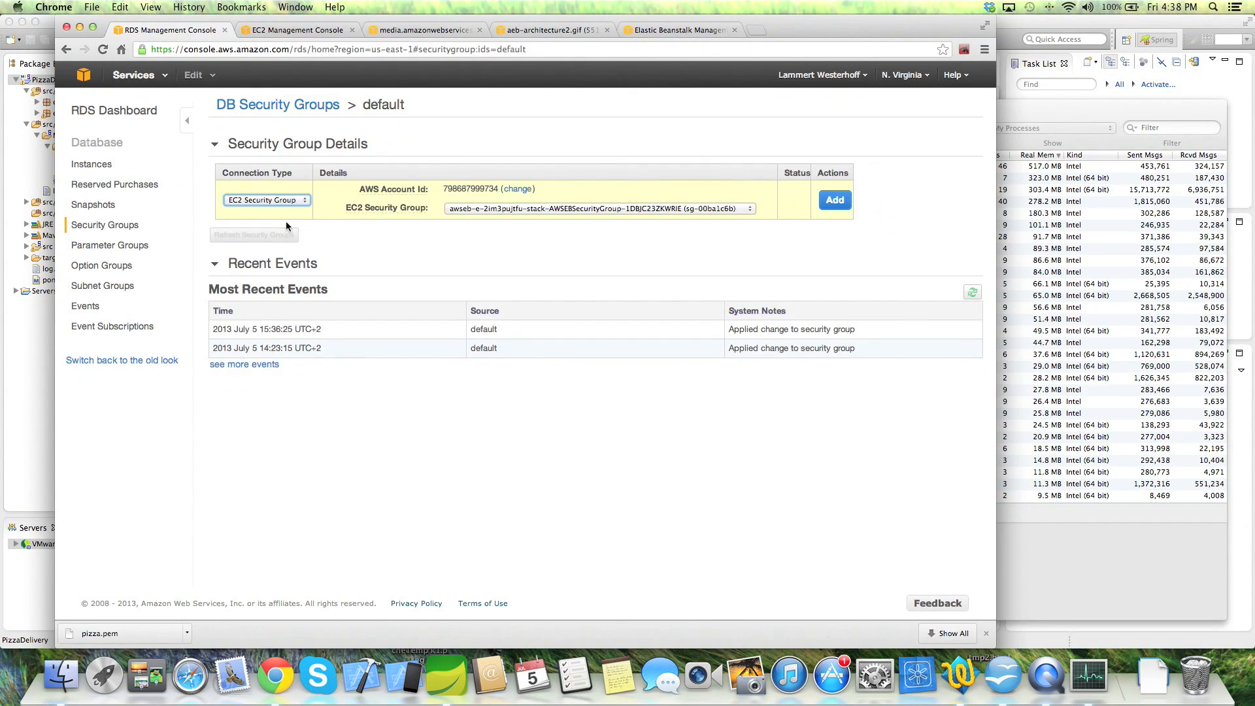
pyautogui.click(476, 210)
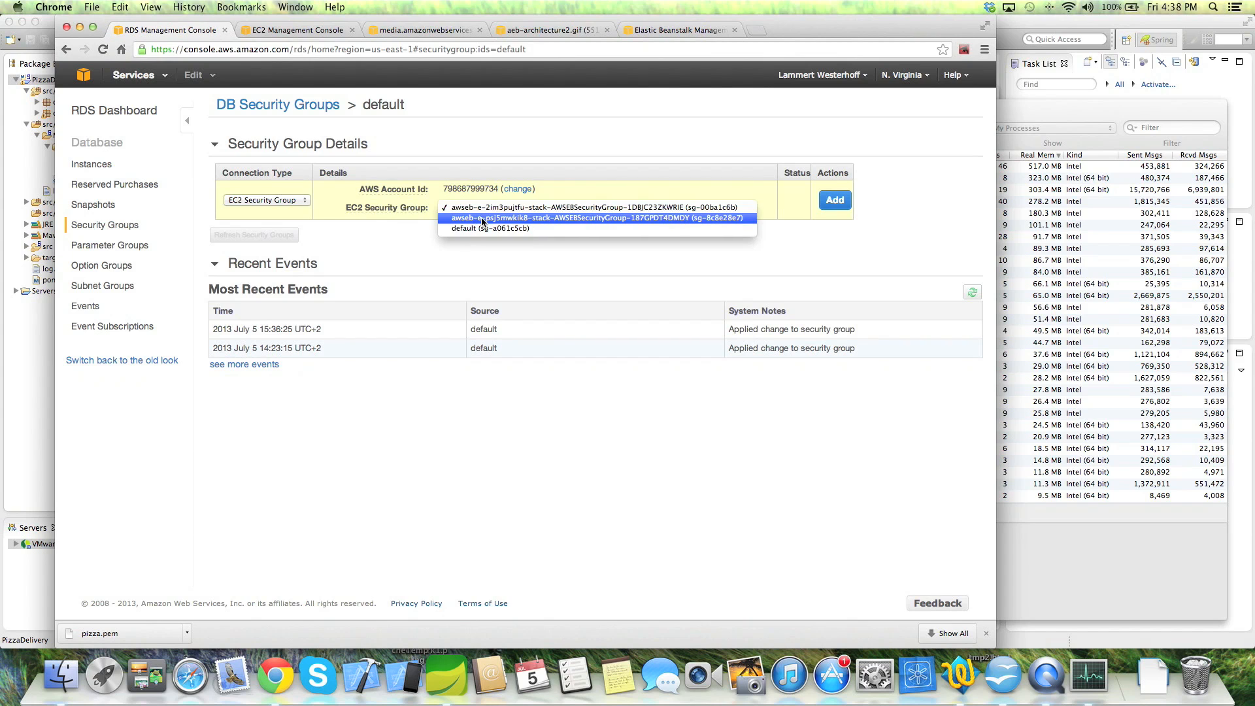
pyautogui.click(482, 220)
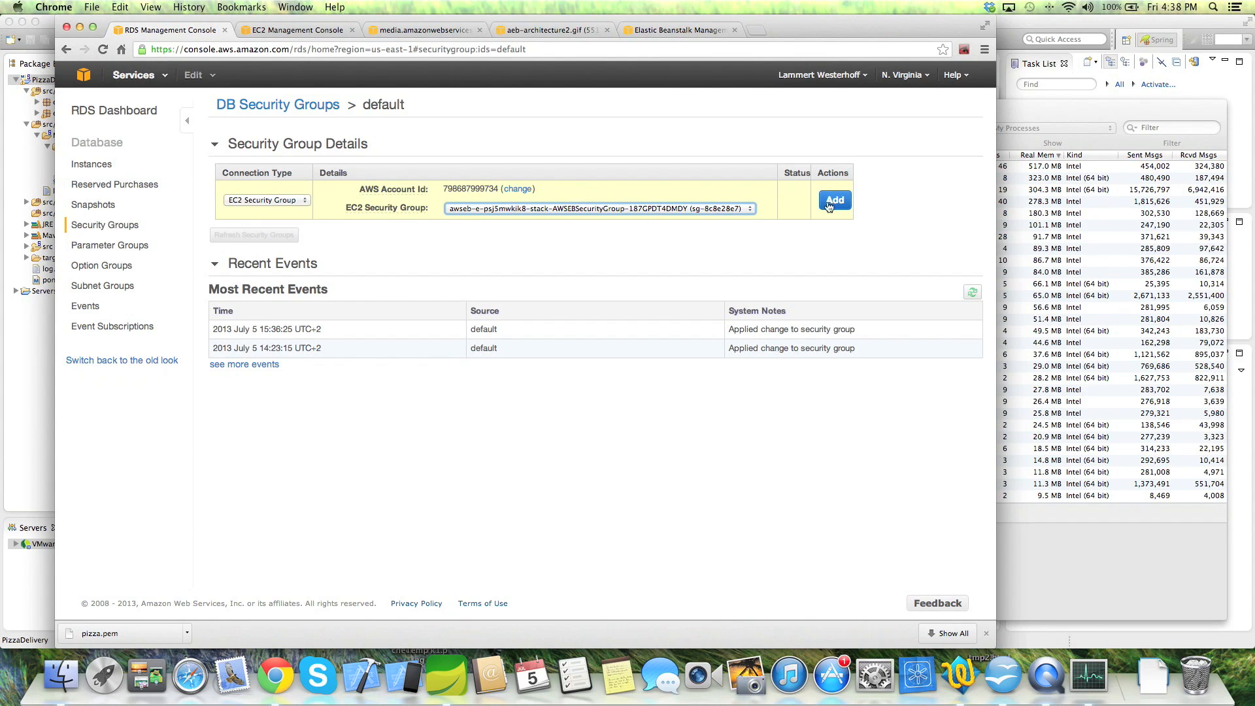
pyautogui.click(678, 209)
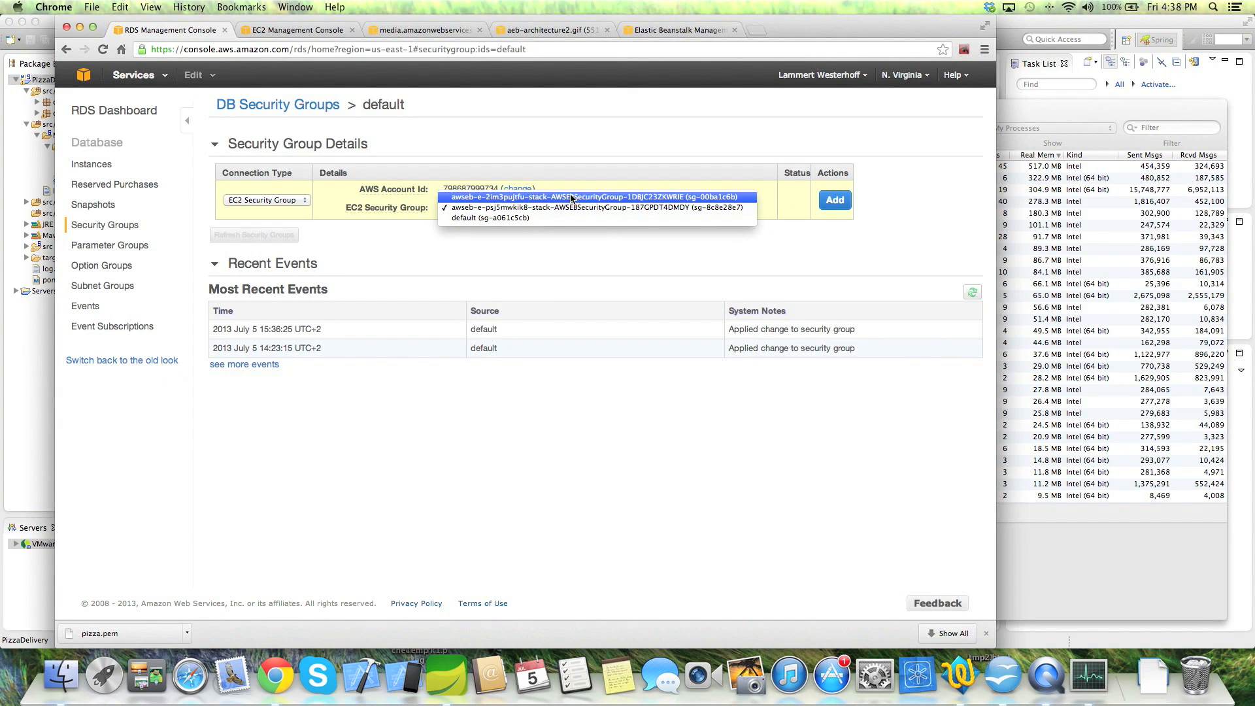
pyautogui.click(665, 133)
pyautogui.click(835, 202)
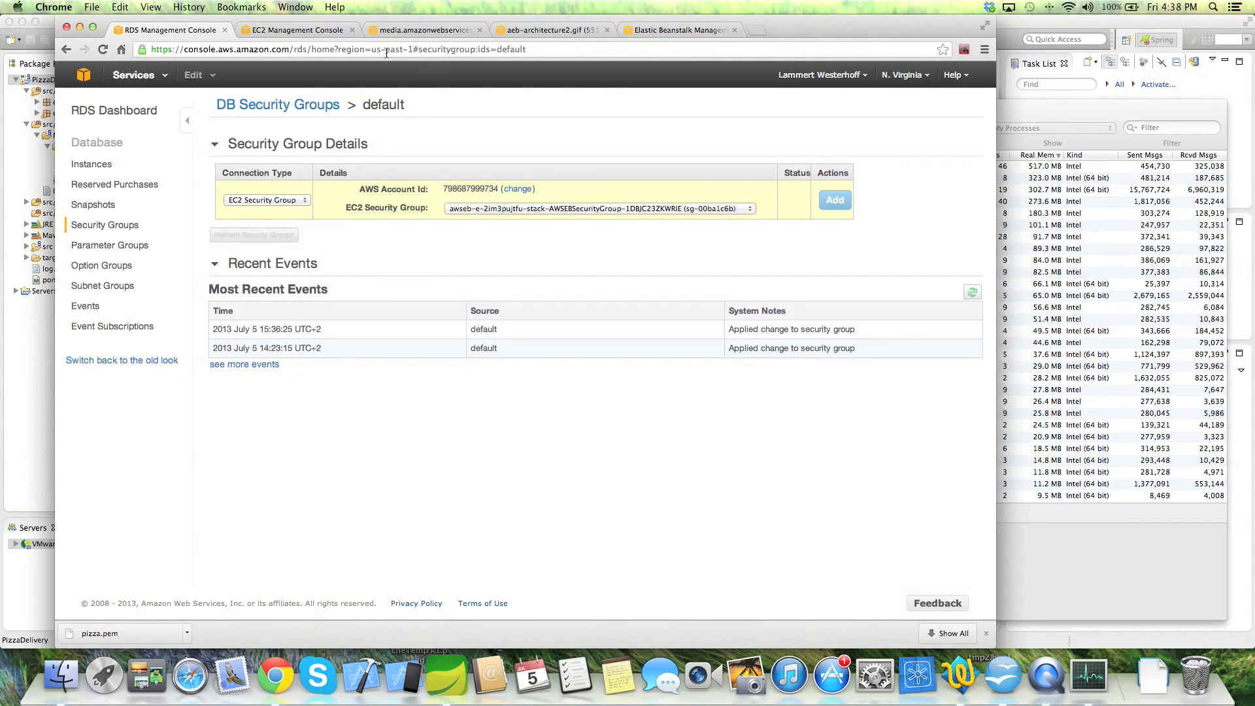
pyautogui.click(686, 29)
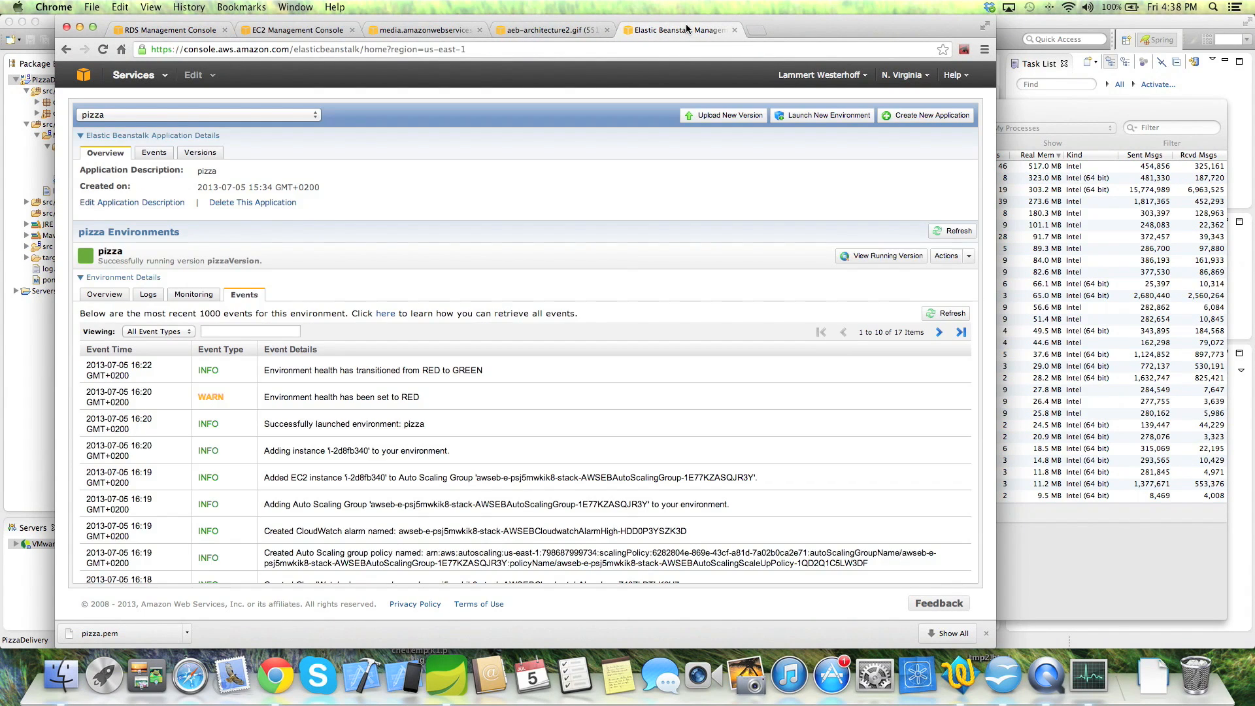
pyautogui.click(105, 294)
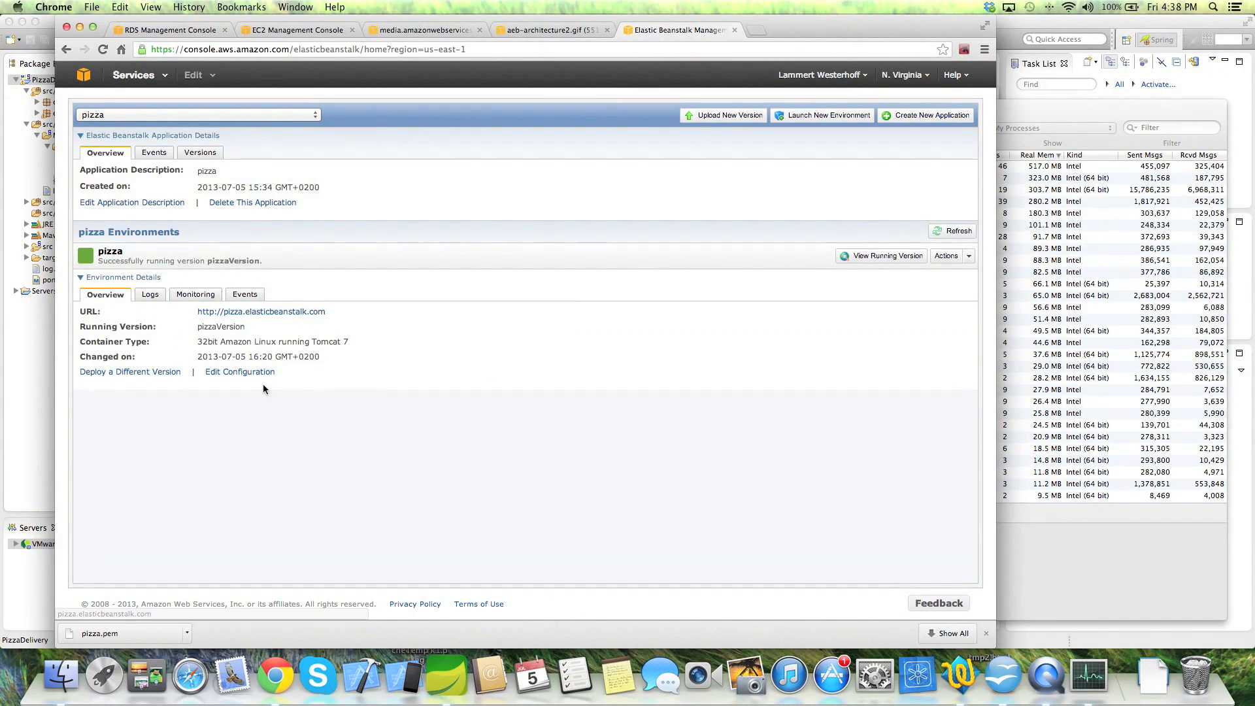
# - Open the pizza environment's Container settings and locate the JDBC_CONNECTION_STRING environment property
pyautogui.click(221, 372)
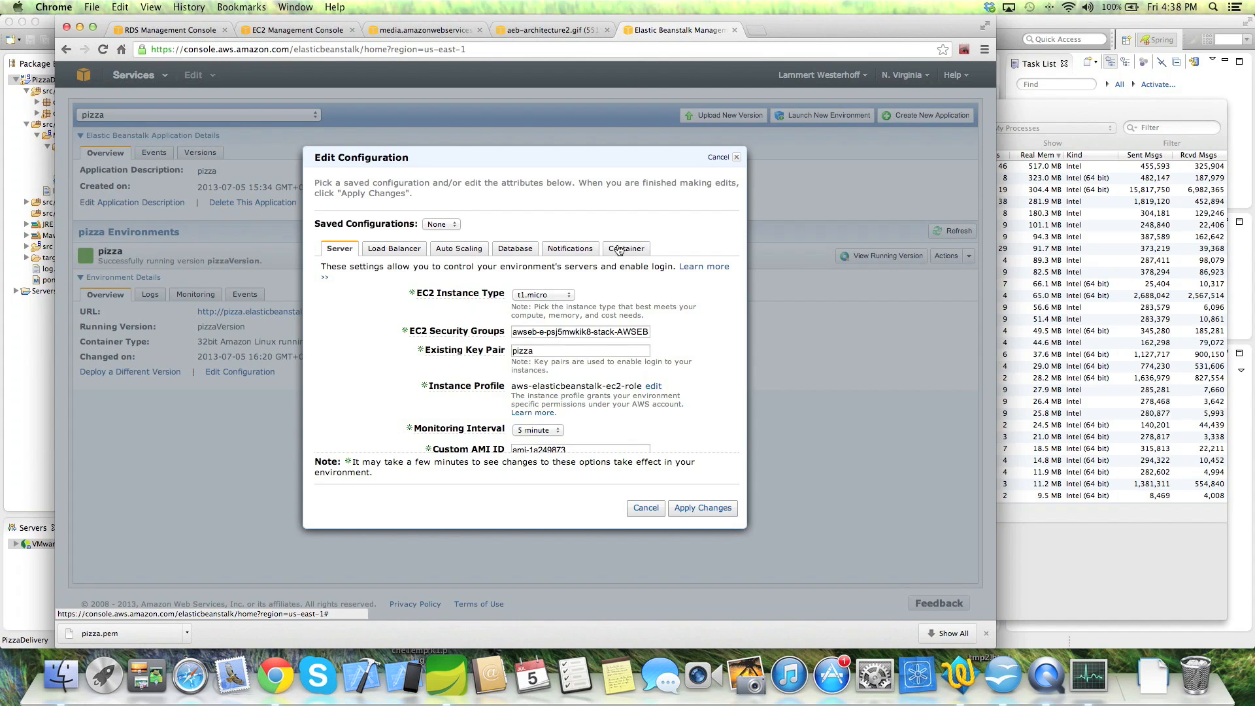
pyautogui.click(619, 249)
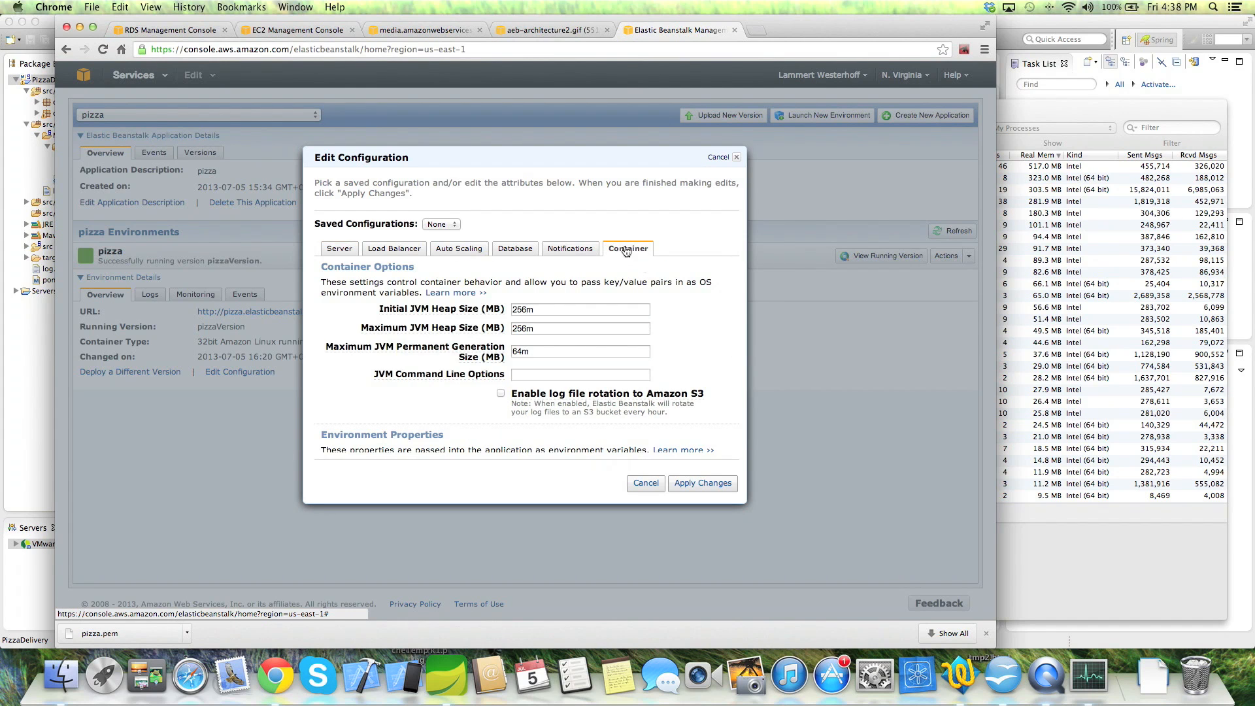
pyautogui.scroll(-3, 674, 317)
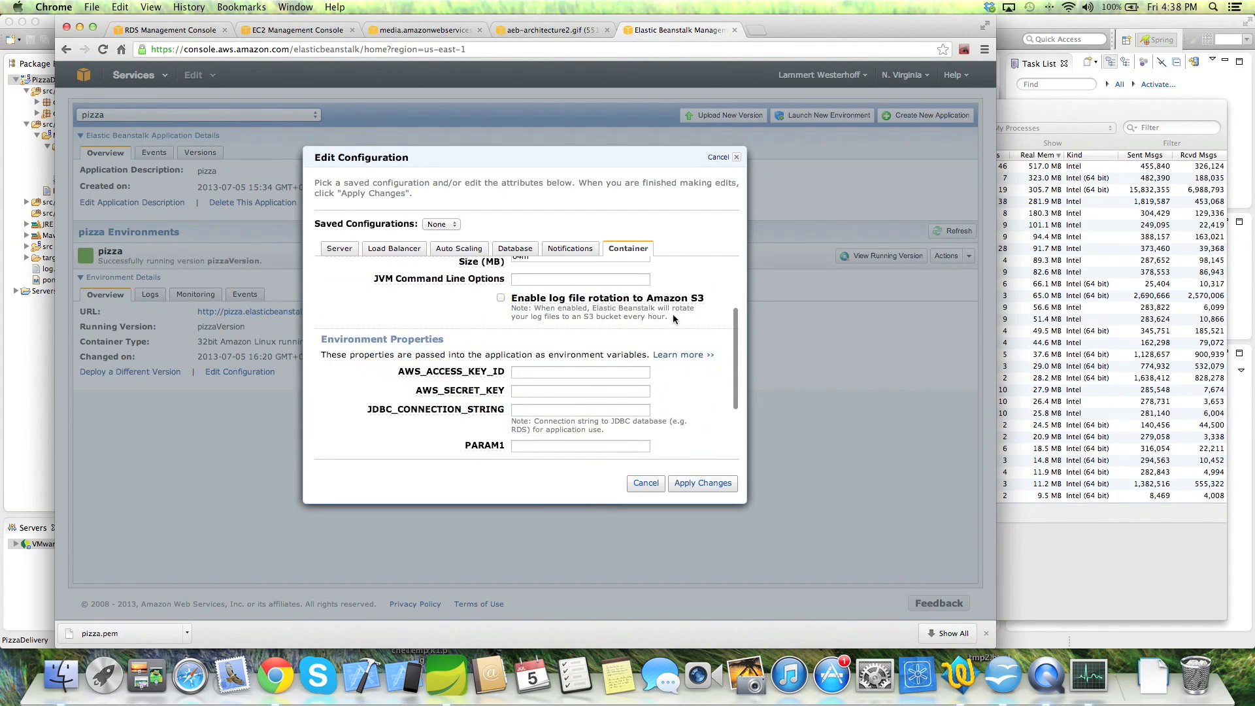
pyautogui.scroll(-2, 641, 334)
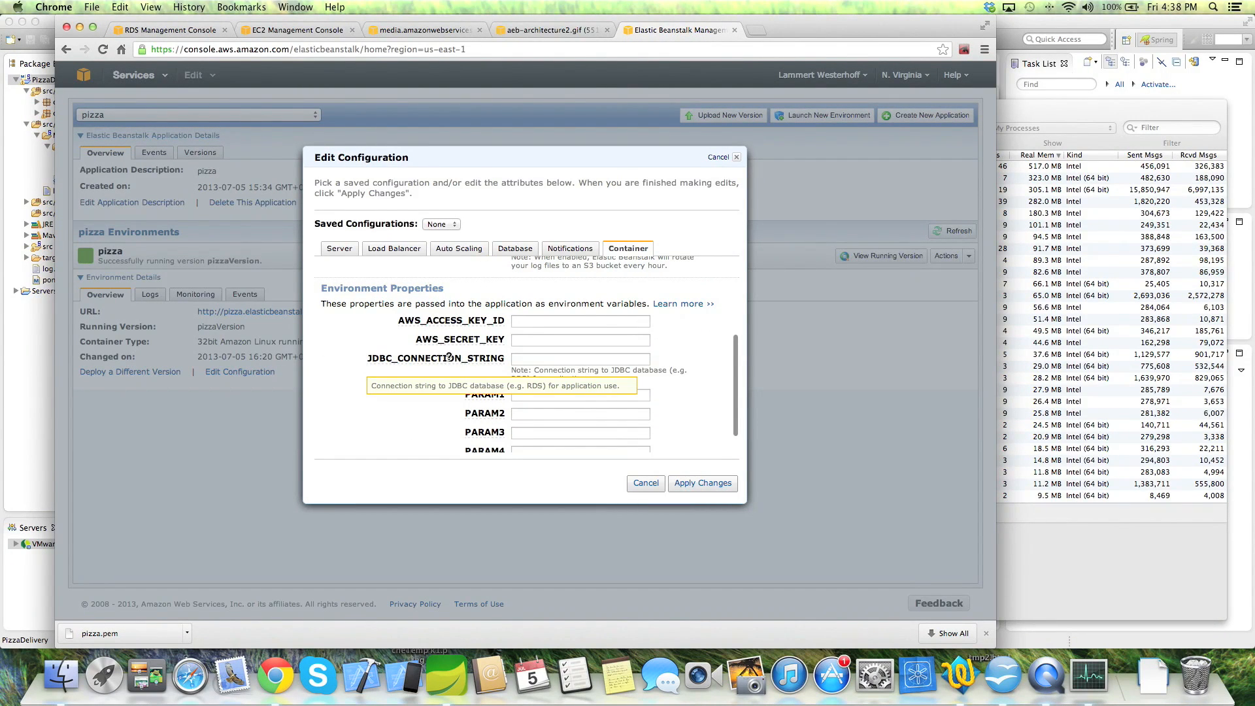
pyautogui.click(29, 442)
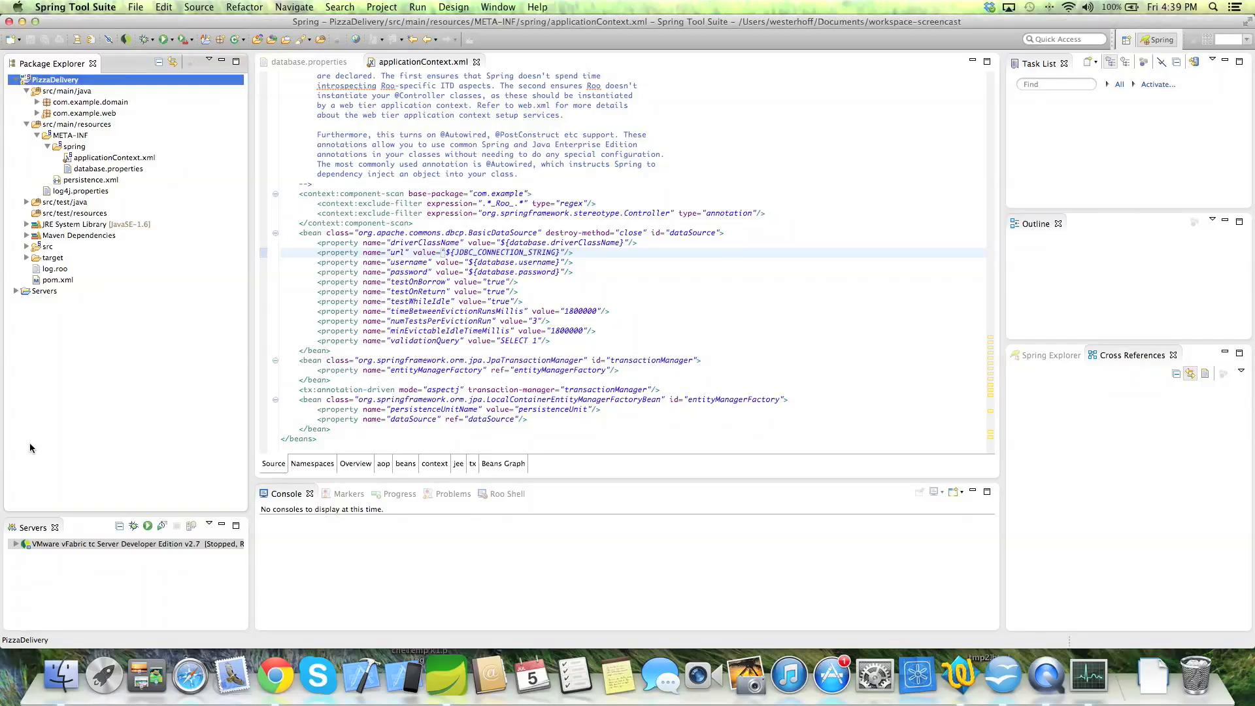
pyautogui.doubleClick(488, 252)
pyautogui.press('super+Tab')
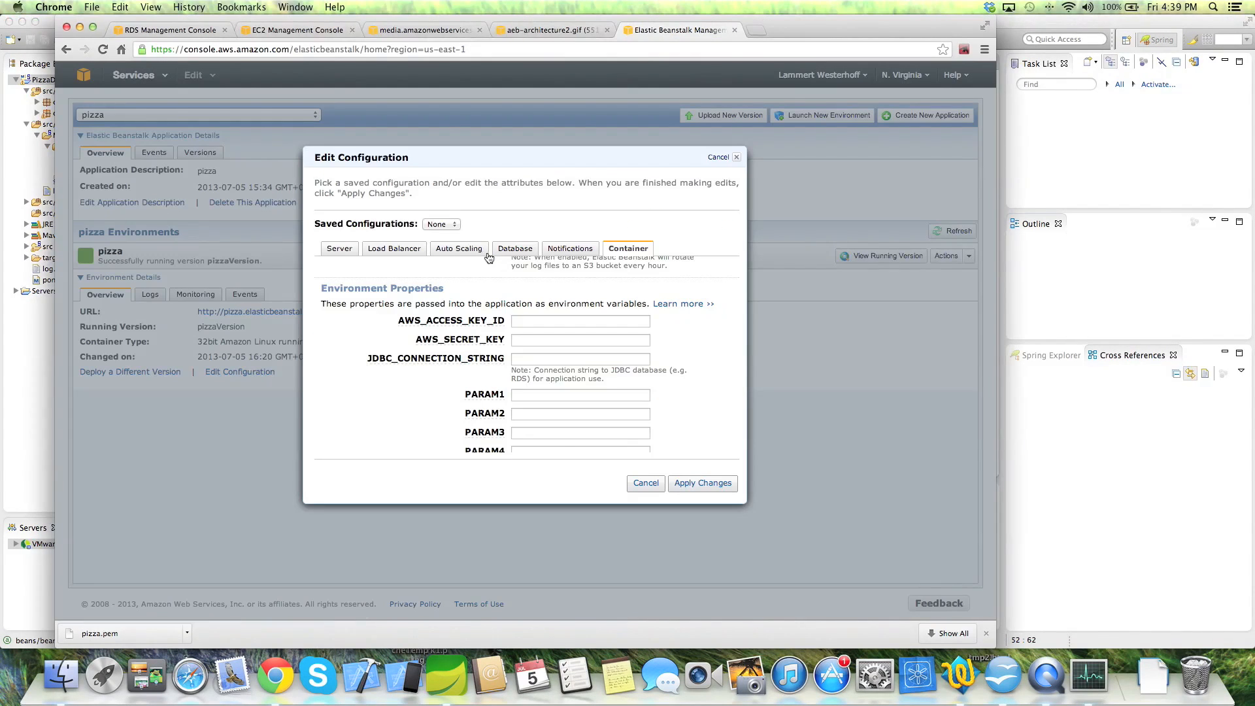
# - Begin the JDBC_CONNECTION_STRING value with 'jdbc:mysql://'
pyautogui.click(537, 361)
pyautogui.write('jdbc')
pyautogui.write(':mysql')
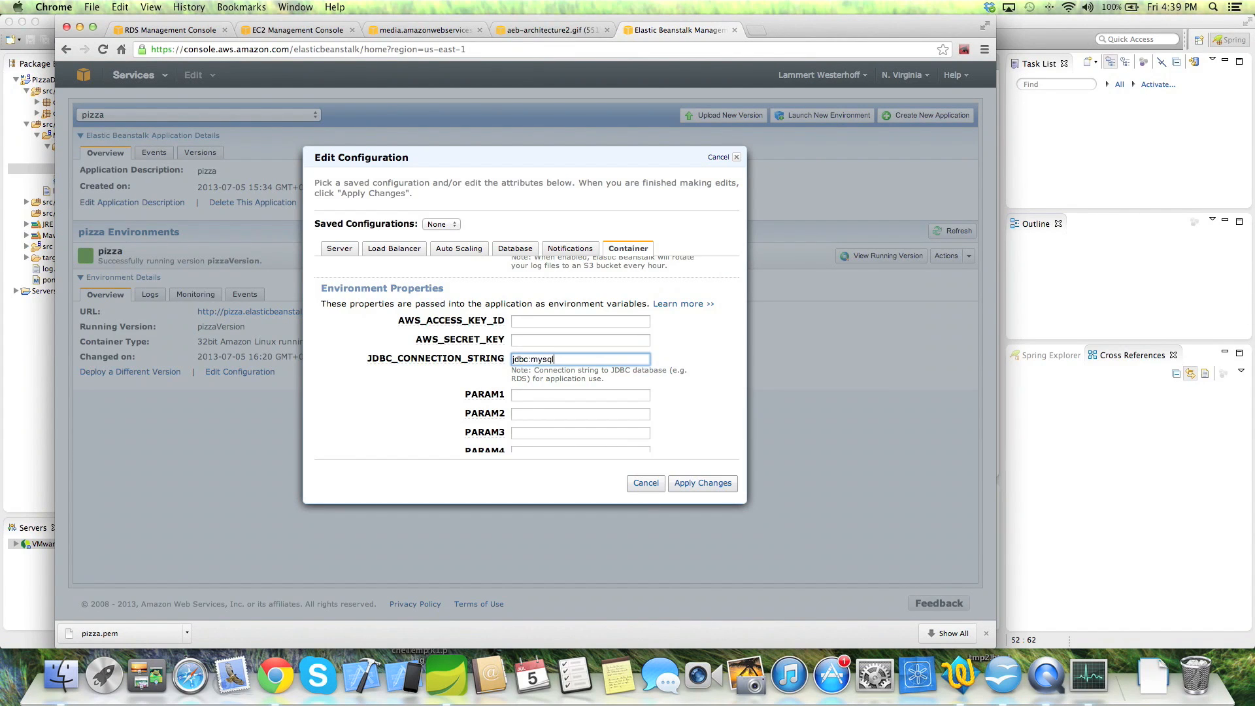
pyautogui.write('://')
pyautogui.click(190, 34)
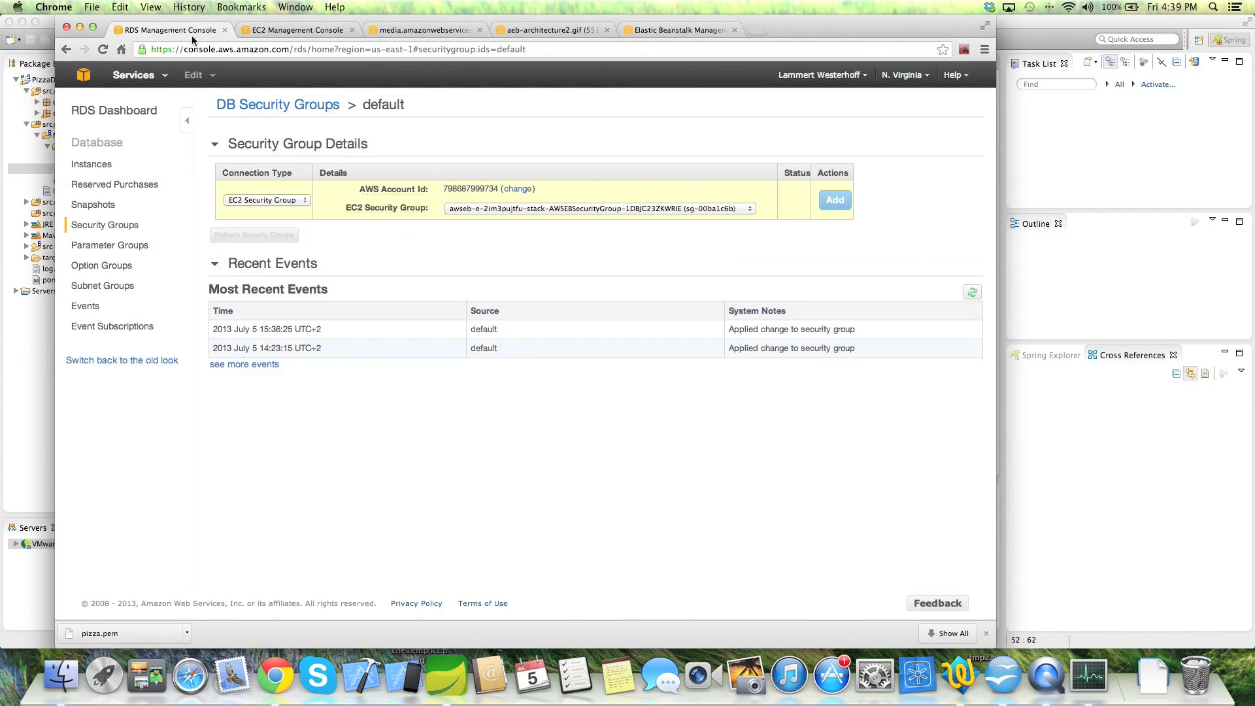
# - Complete JDBC_CONNECTION_STRING with pizzainstance's endpoint plus '/pizza' and apply the configuration changes
pyautogui.click(117, 165)
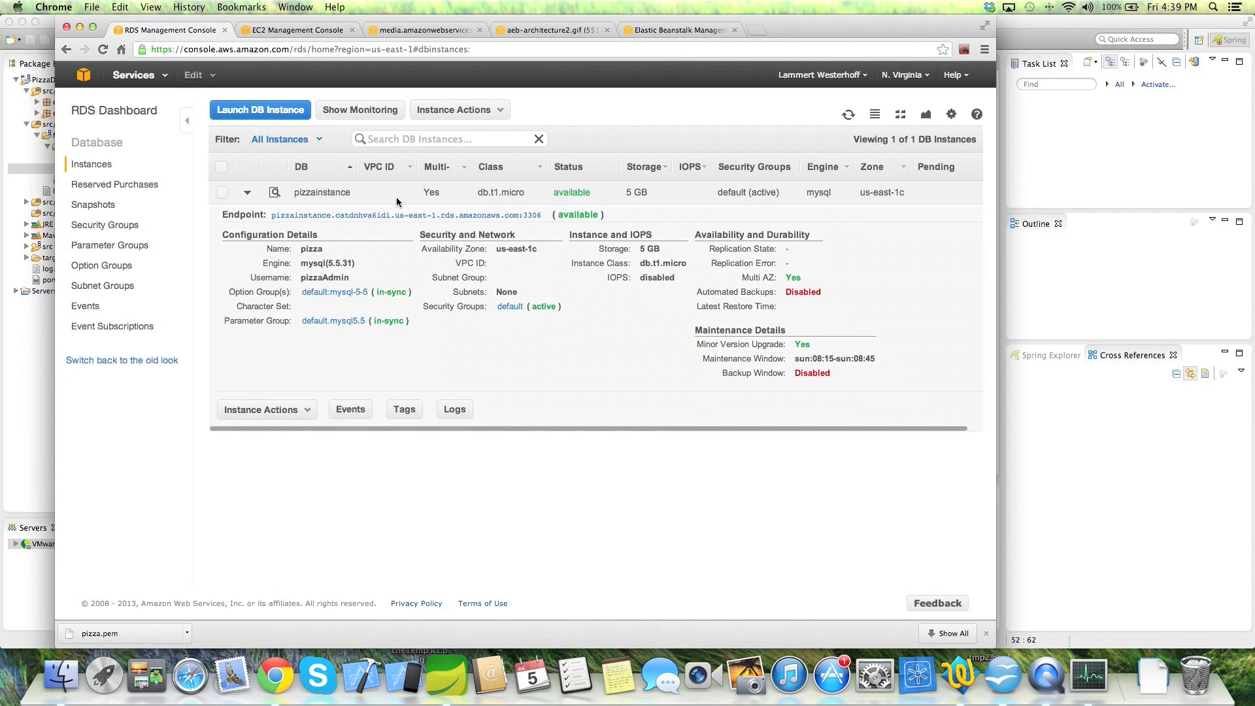
pyautogui.moveTo(542, 215); pyautogui.dragTo(261, 215)
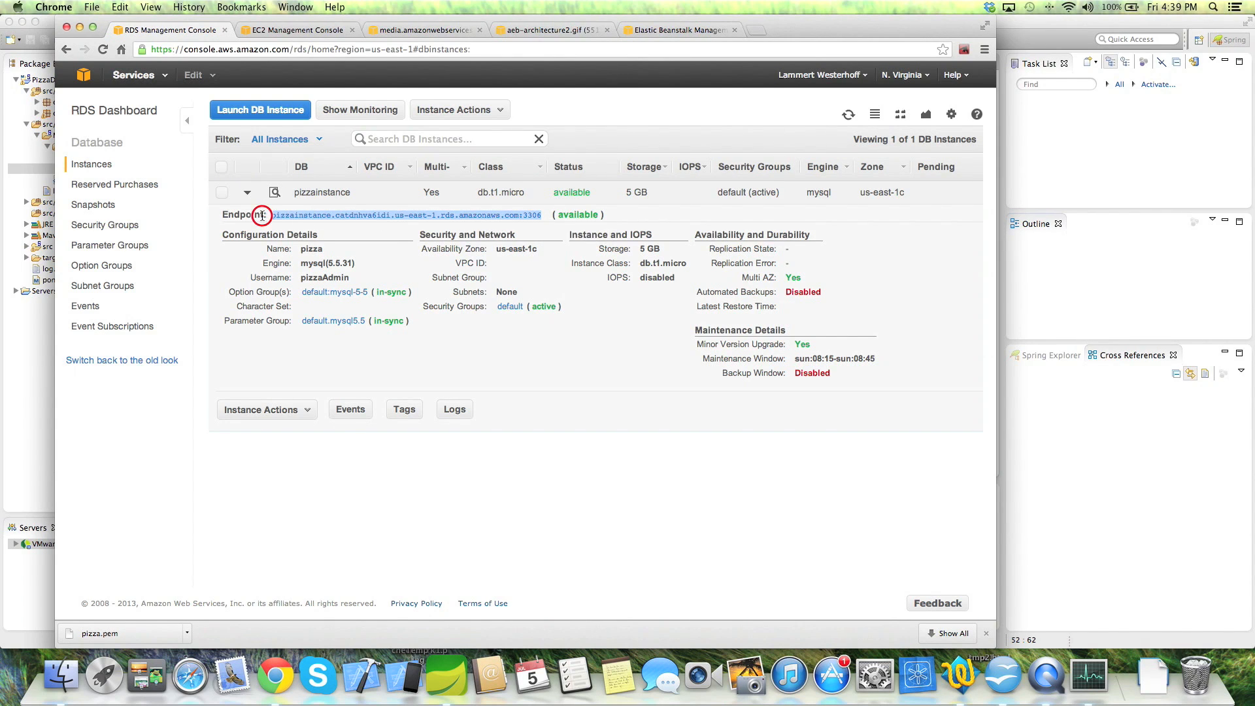
pyautogui.click(680, 30)
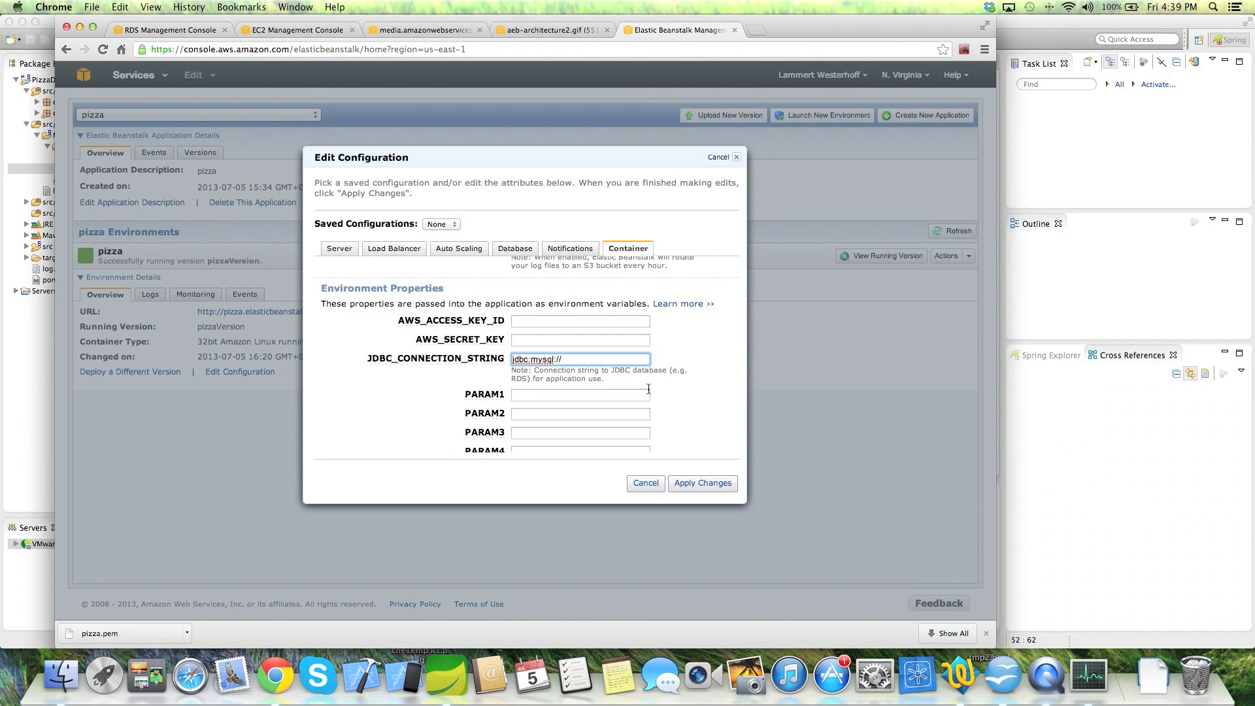
pyautogui.press('super+v')
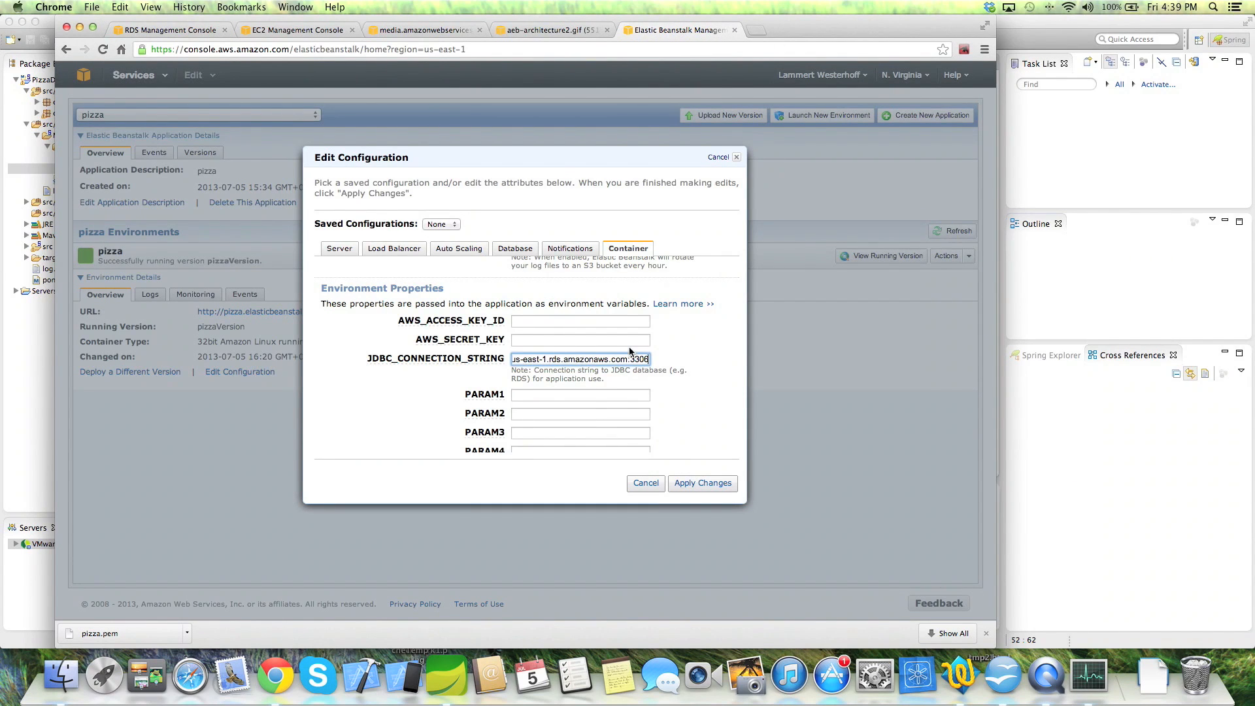
pyautogui.write('/pizza')
pyautogui.click(702, 483)
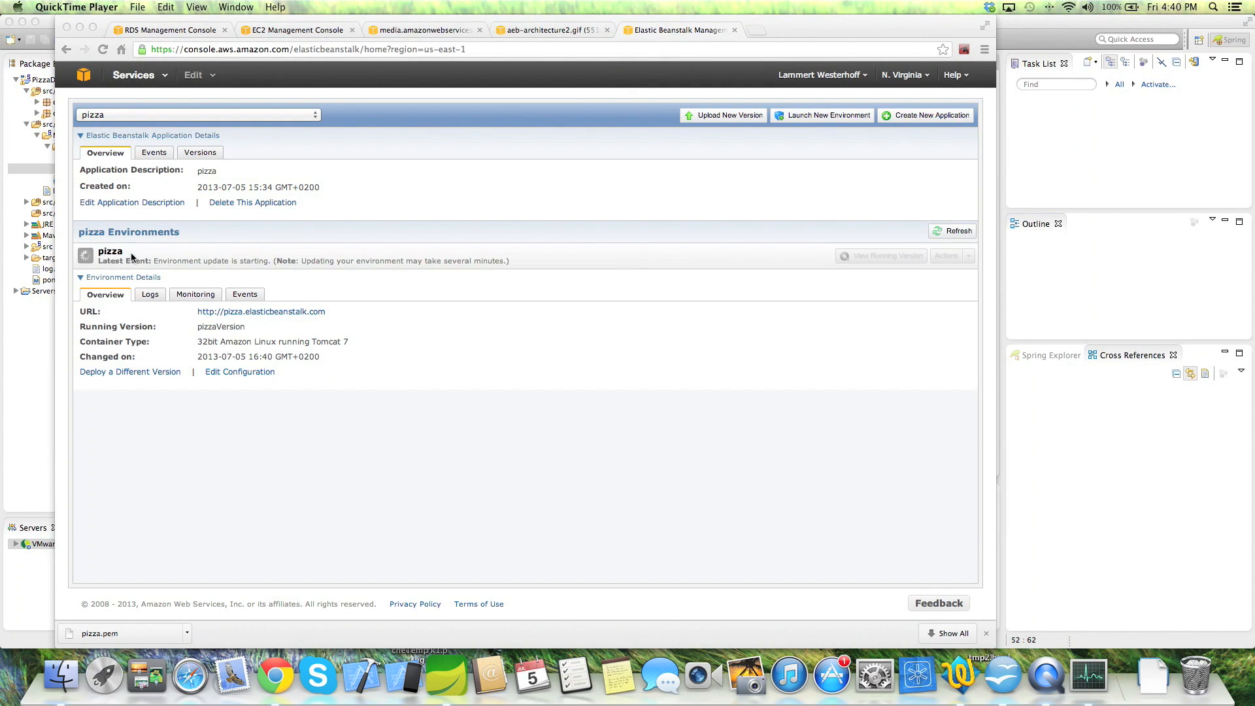
# - Copy the link address of the pizza environment's URL from the Beanstalk console
pyautogui.click(340, 312)
pyautogui.moveTo(340, 311); pyautogui.dragTo(259, 312)
pyautogui.click(331, 316)
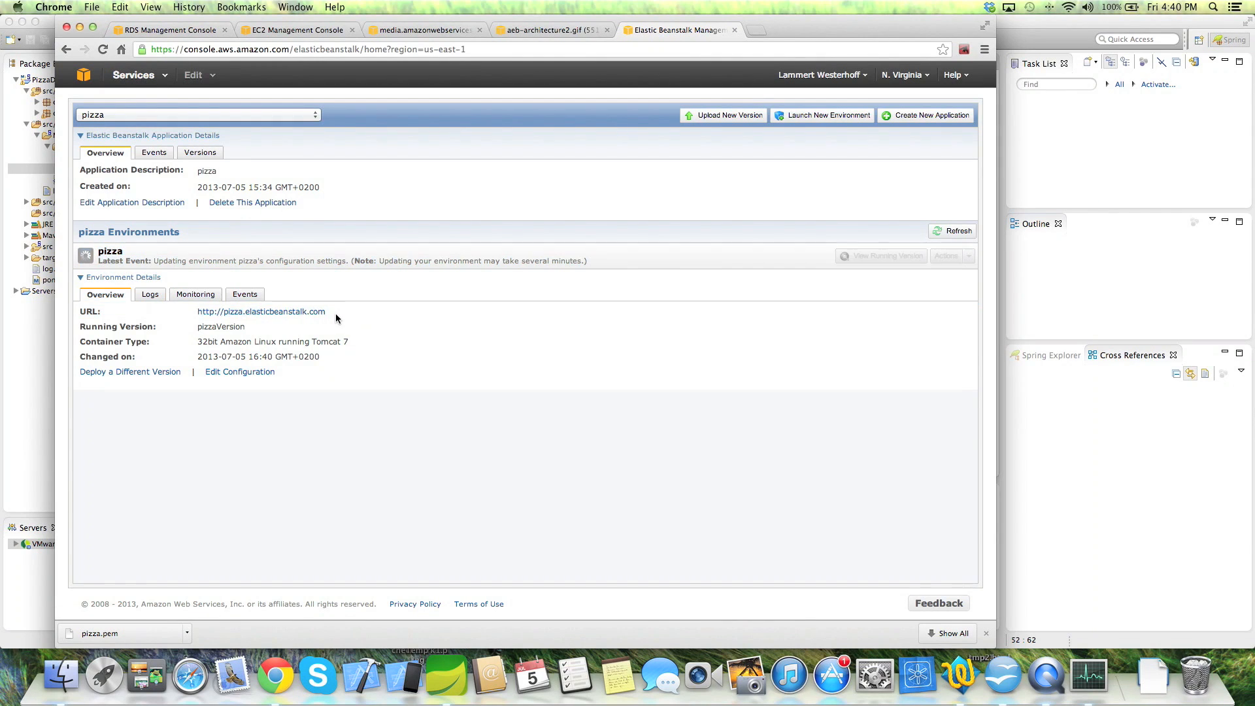
pyautogui.rightClick(310, 315)
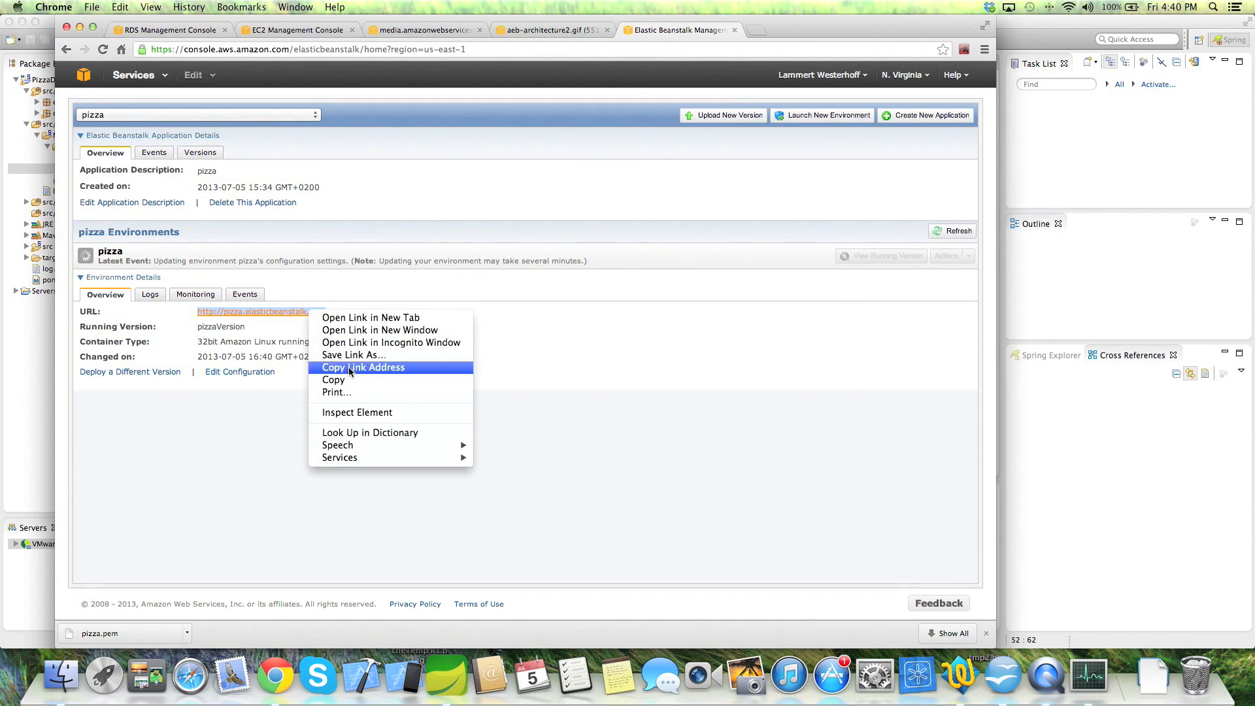
pyautogui.click(363, 368)
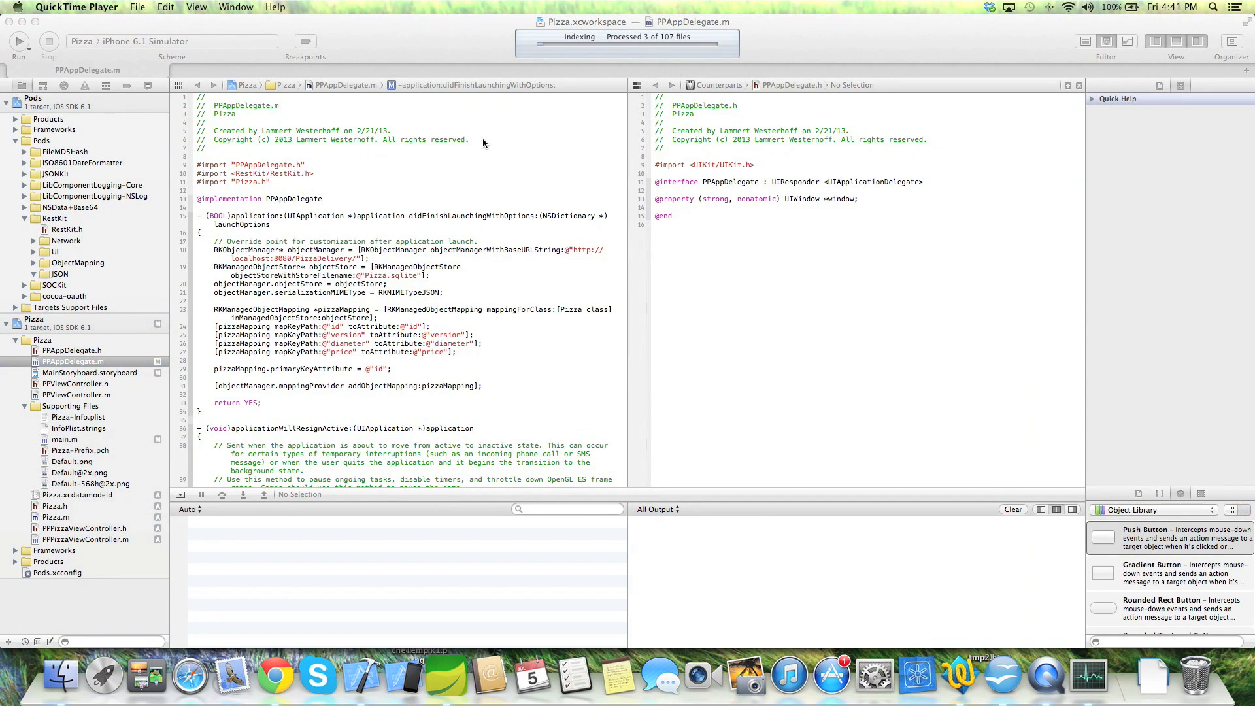
pyautogui.click(485, 228)
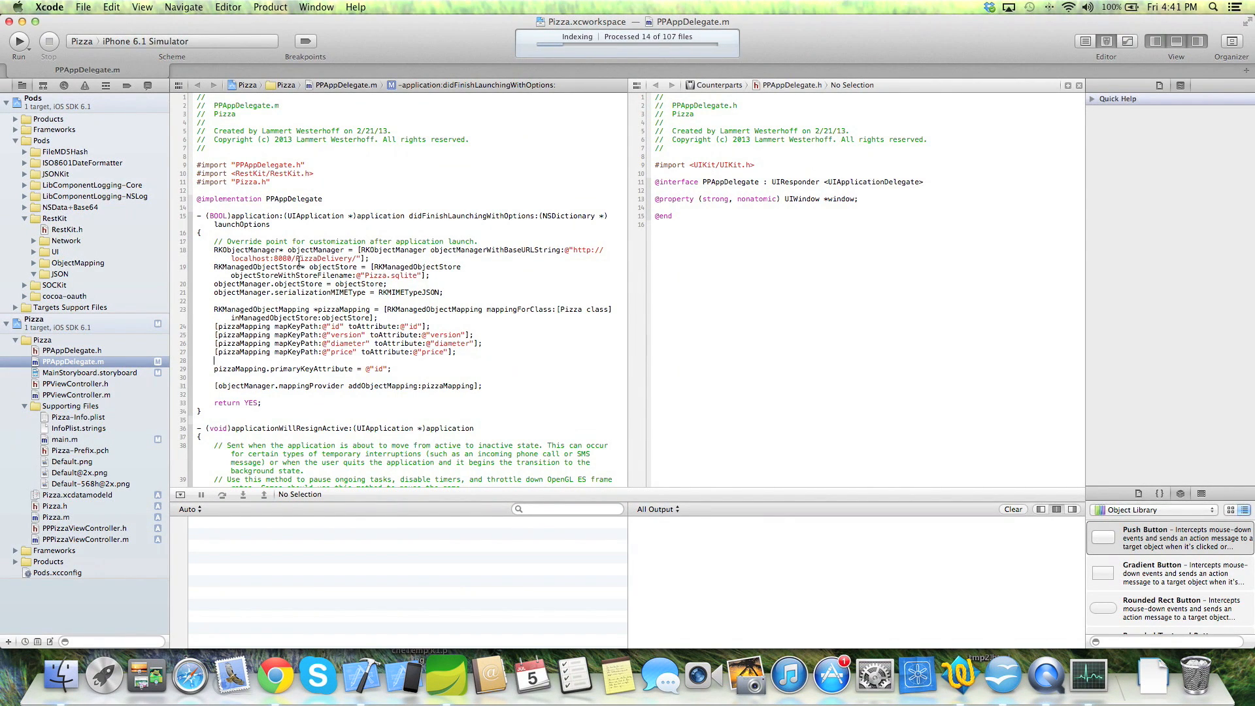
pyautogui.click(507, 242)
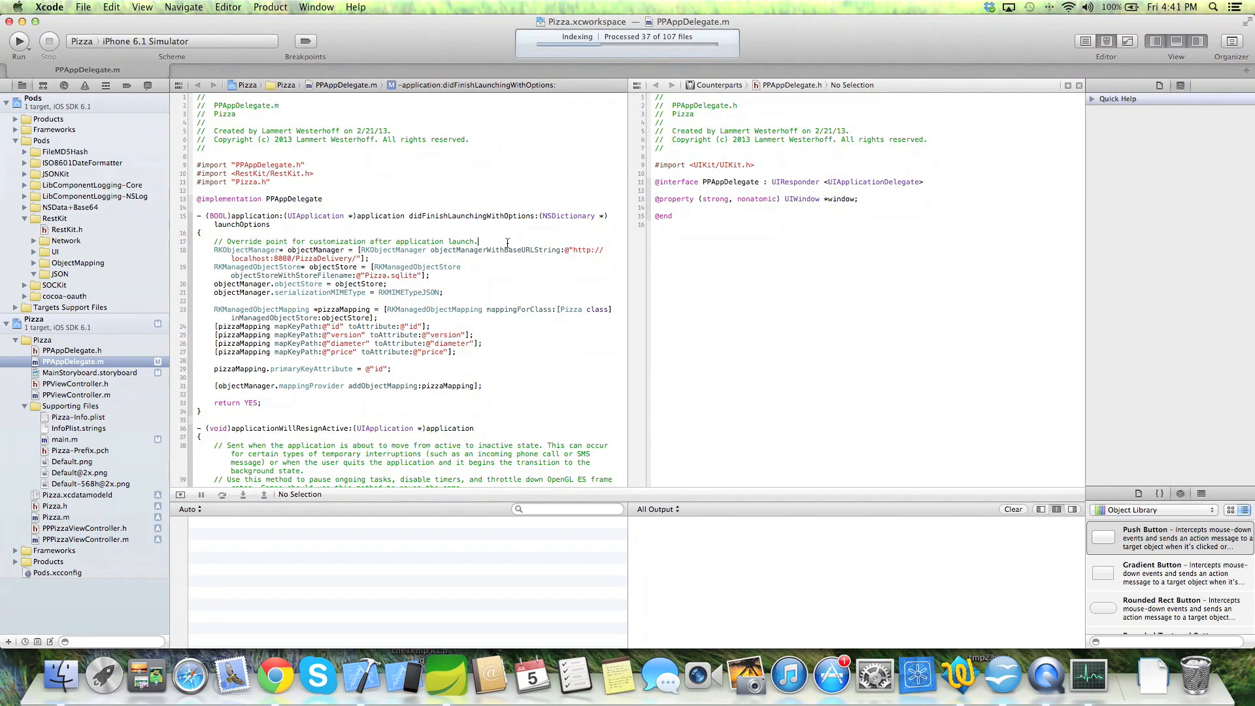
pyautogui.press('Return')
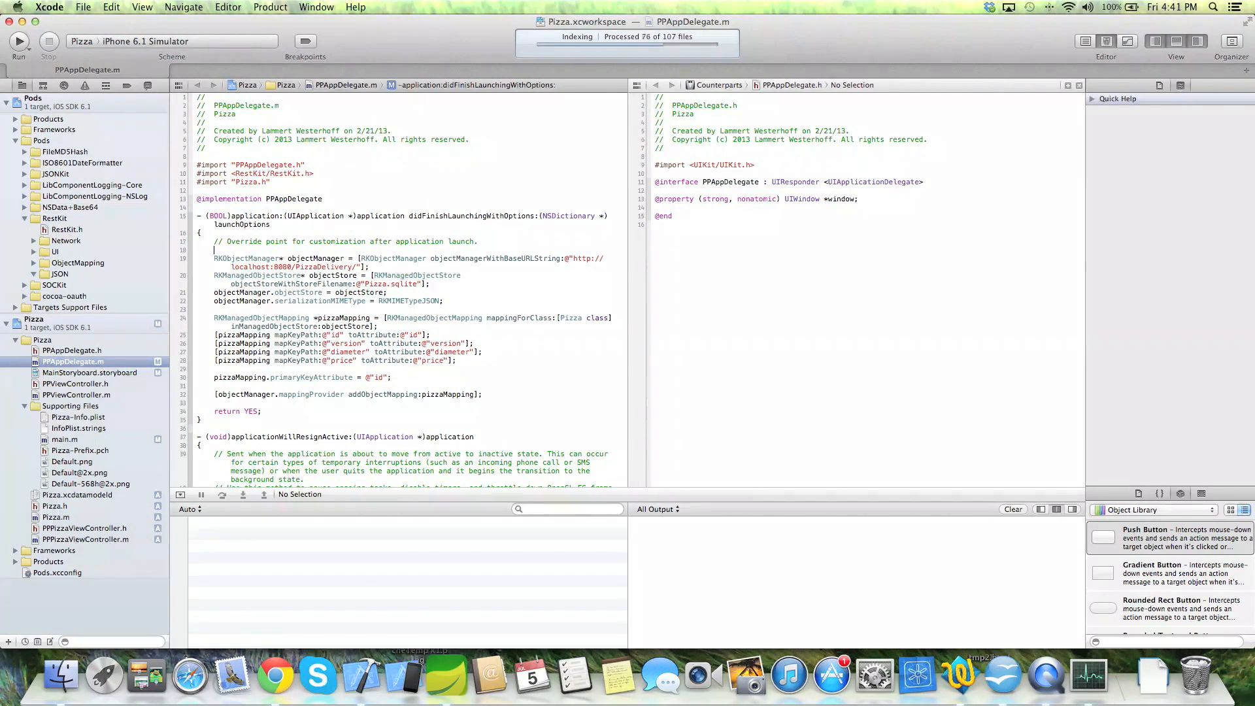
pyautogui.press('Return')
pyautogui.press('Return')
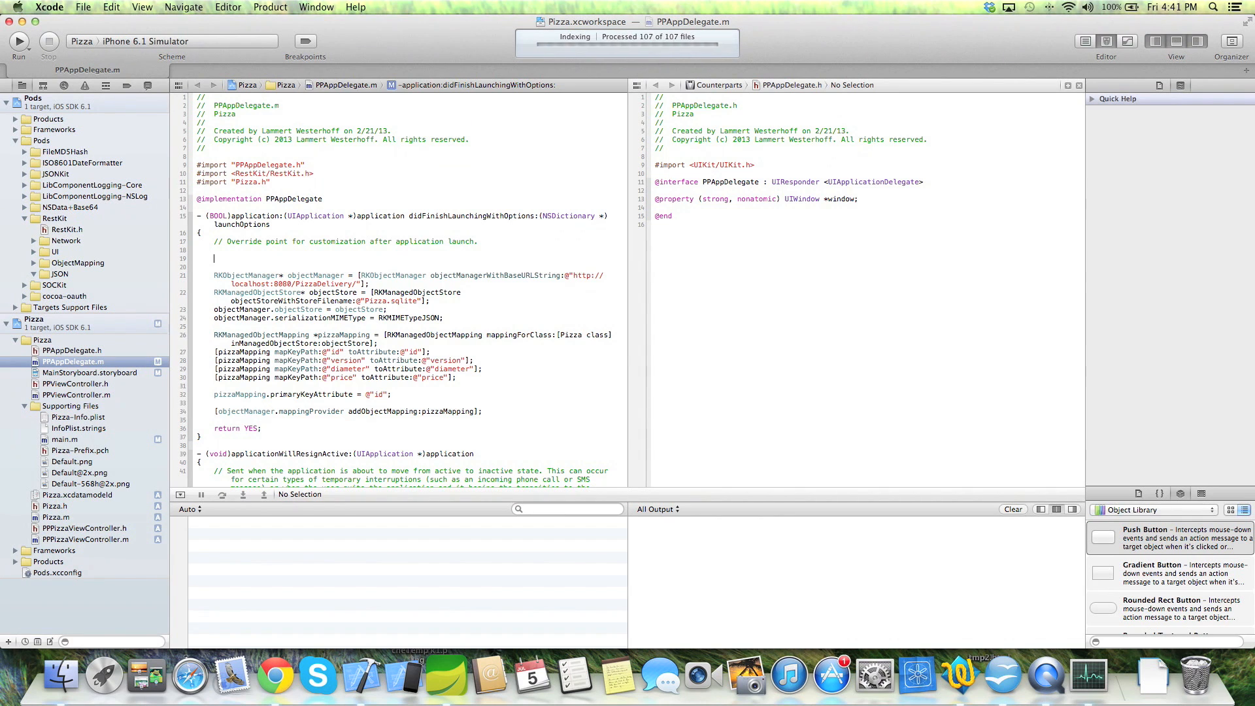
pyautogui.write('NSStrin')
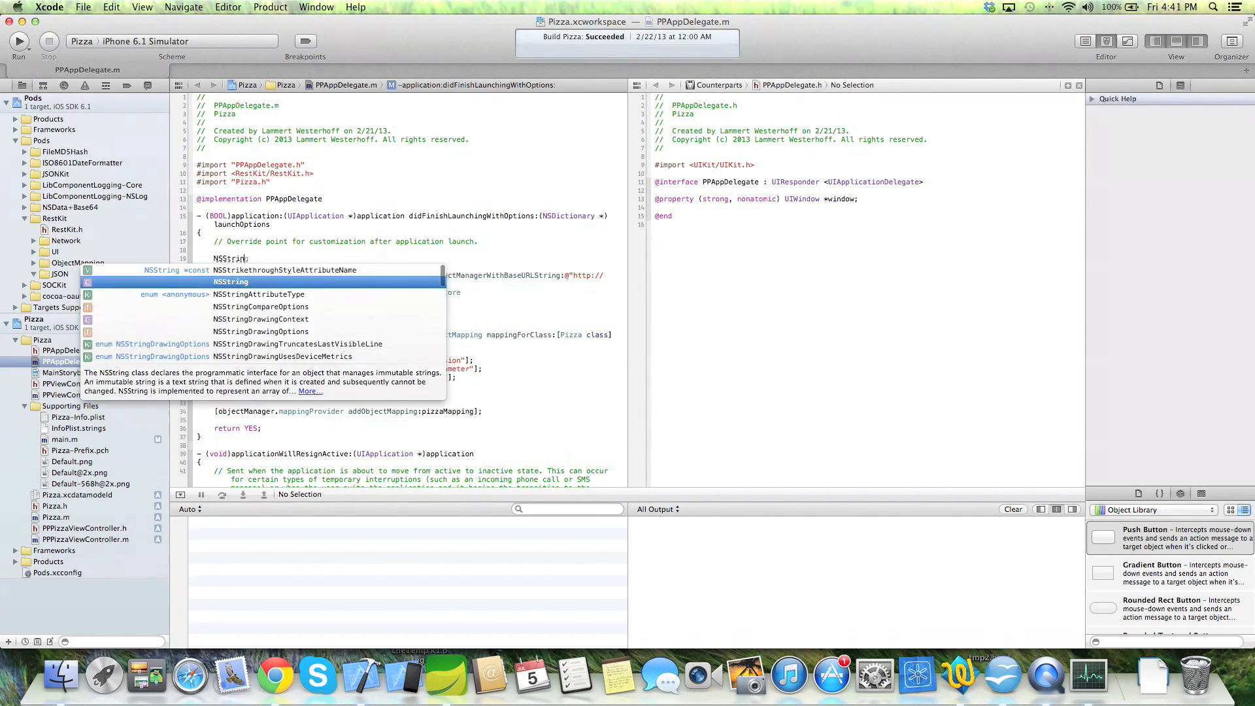
pyautogui.write('g *serverUrl')
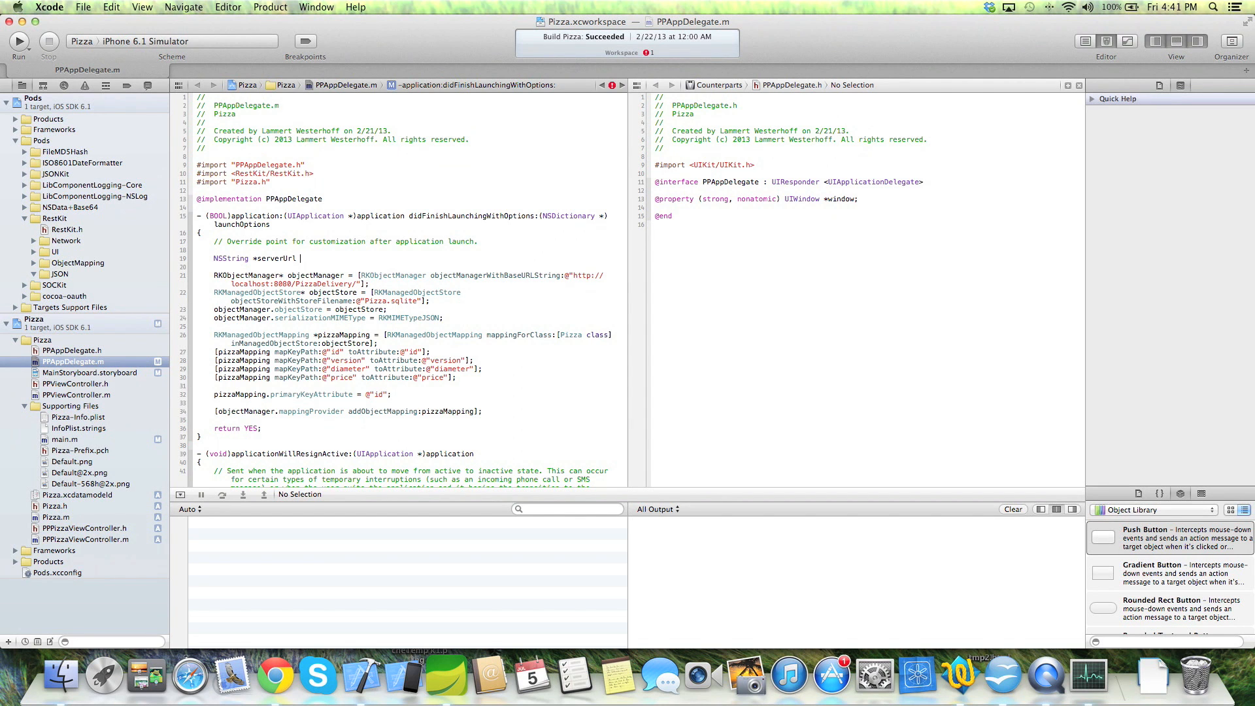
pyautogui.write(' = @"')
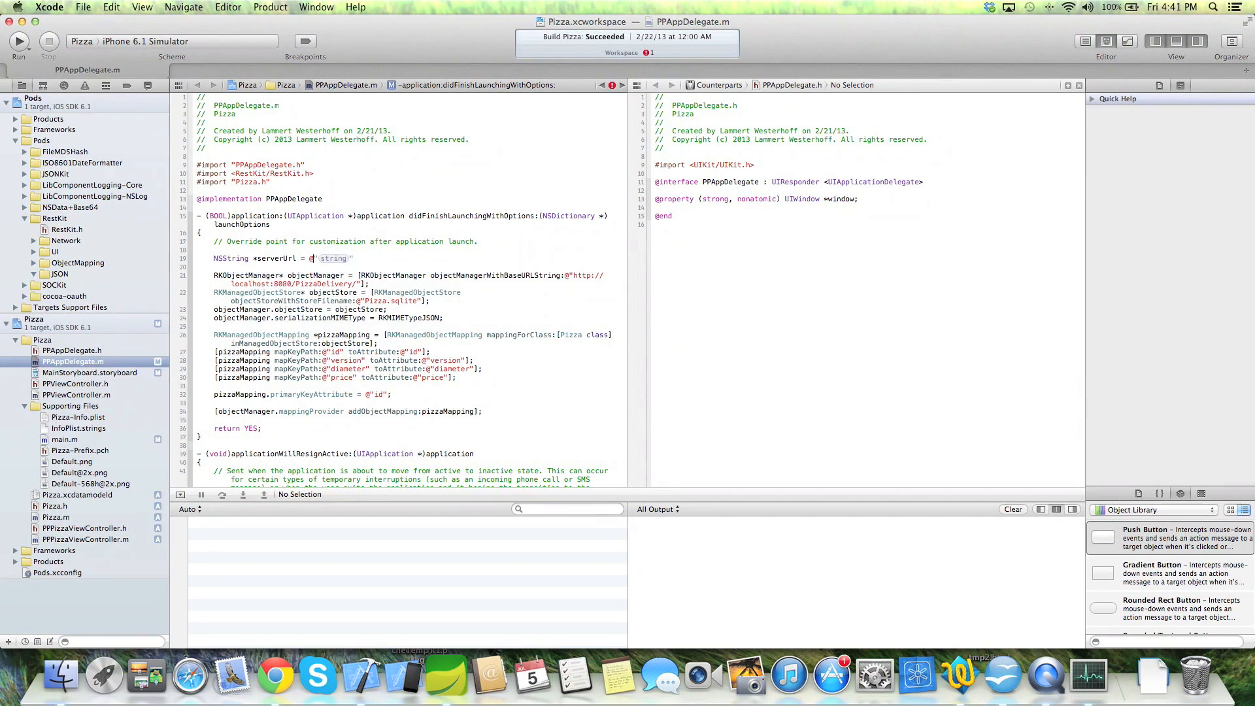
pyautogui.press('super+v')
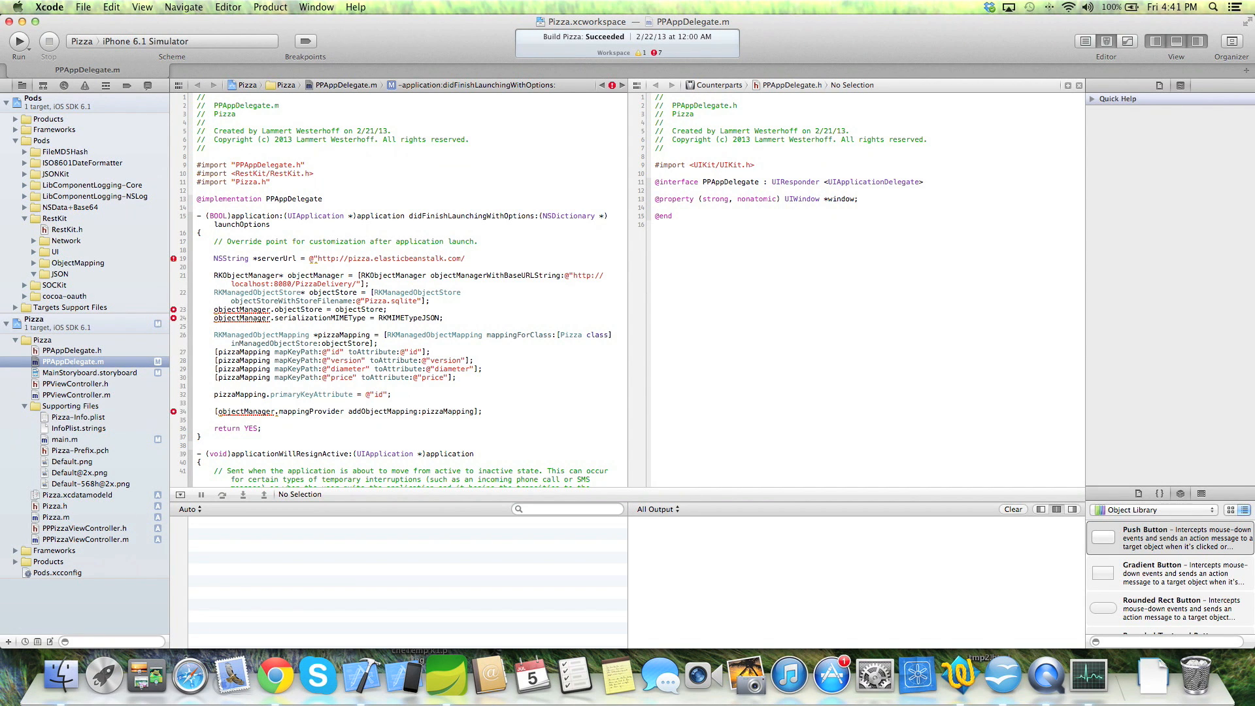
pyautogui.write('";')
# - Move the localhost URL into a commented-out '// NSString *serverUrl =' line
pyautogui.doubleClick(567, 276)
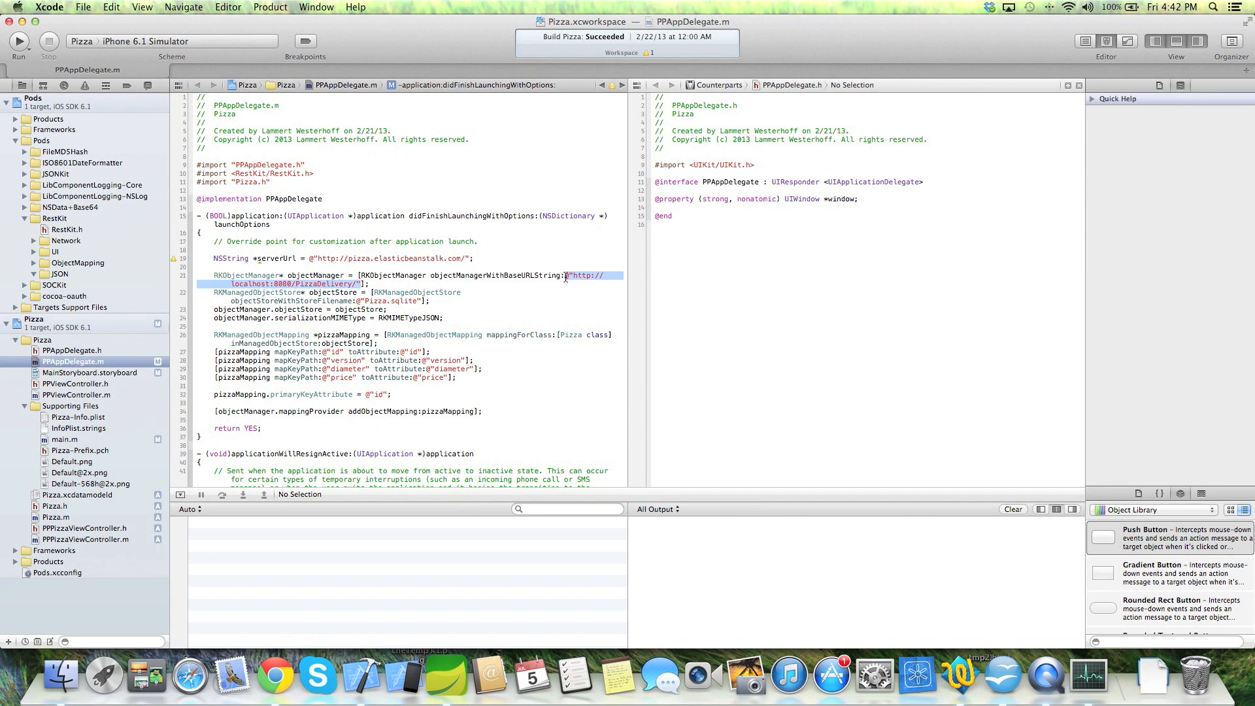
pyautogui.press('super+x')
pyautogui.click(517, 259)
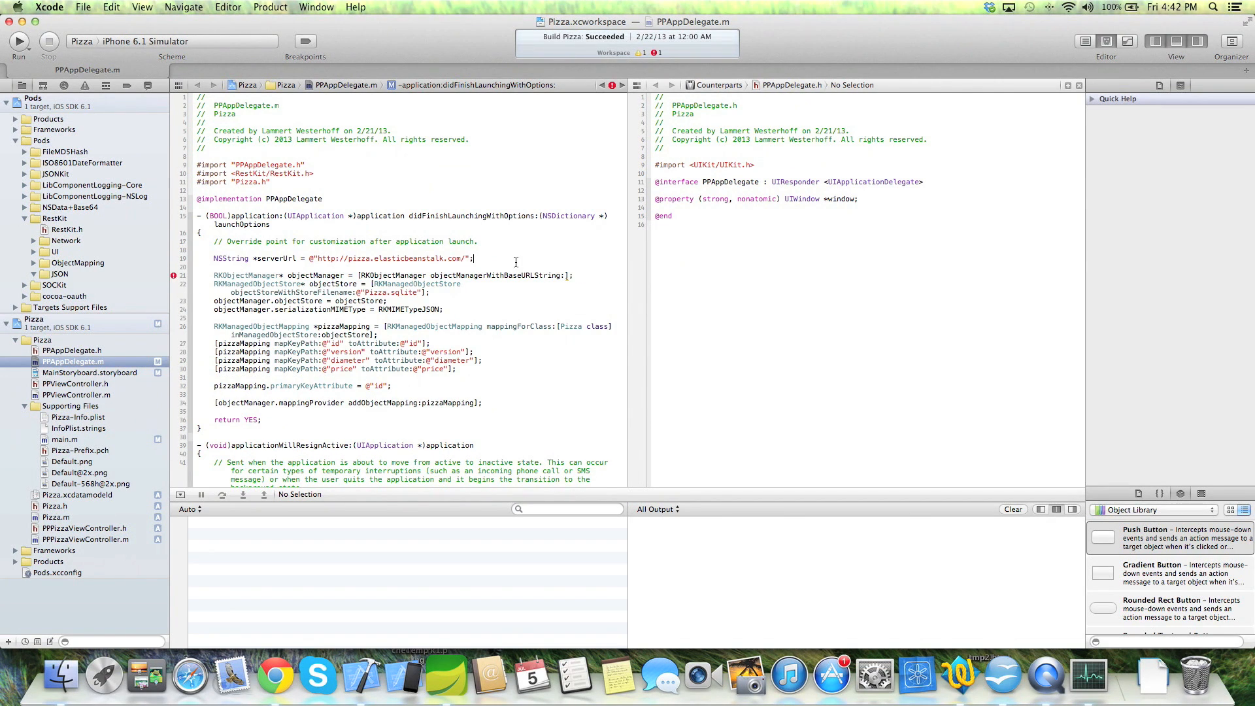
pyautogui.press('Return')
pyautogui.write('// NSStri')
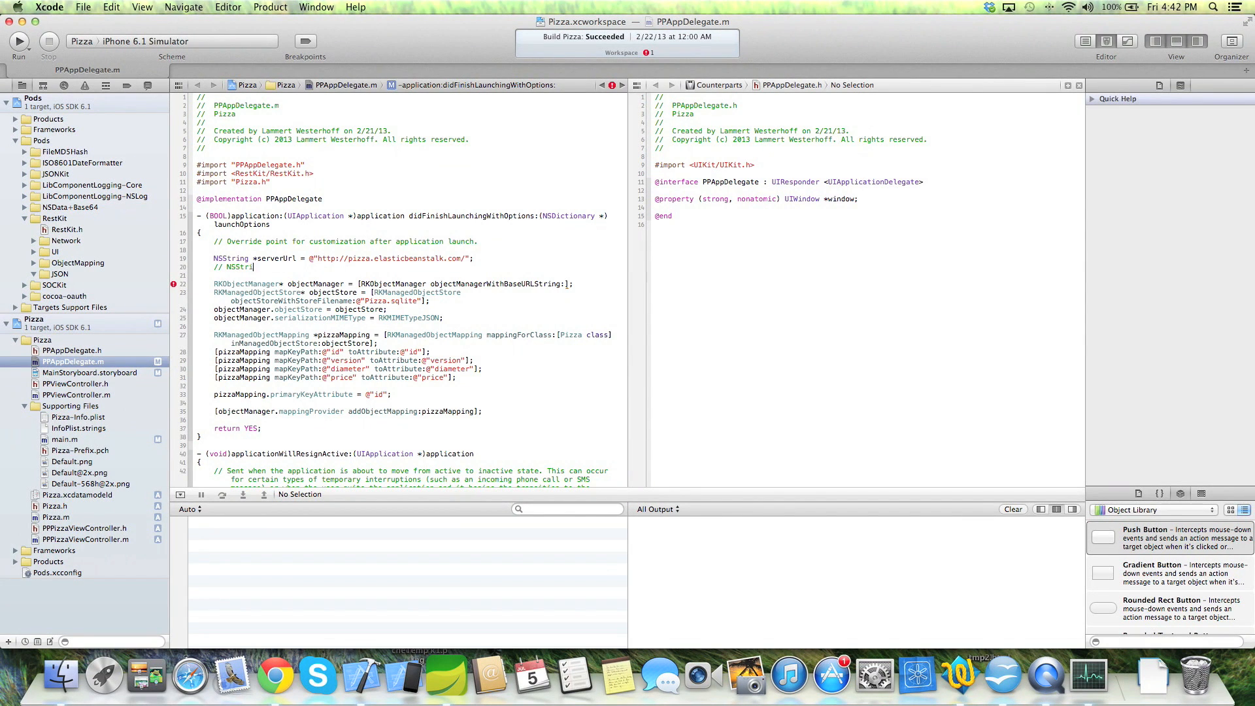
pyautogui.write('ng *serverUrl =')
pyautogui.press('super+v')
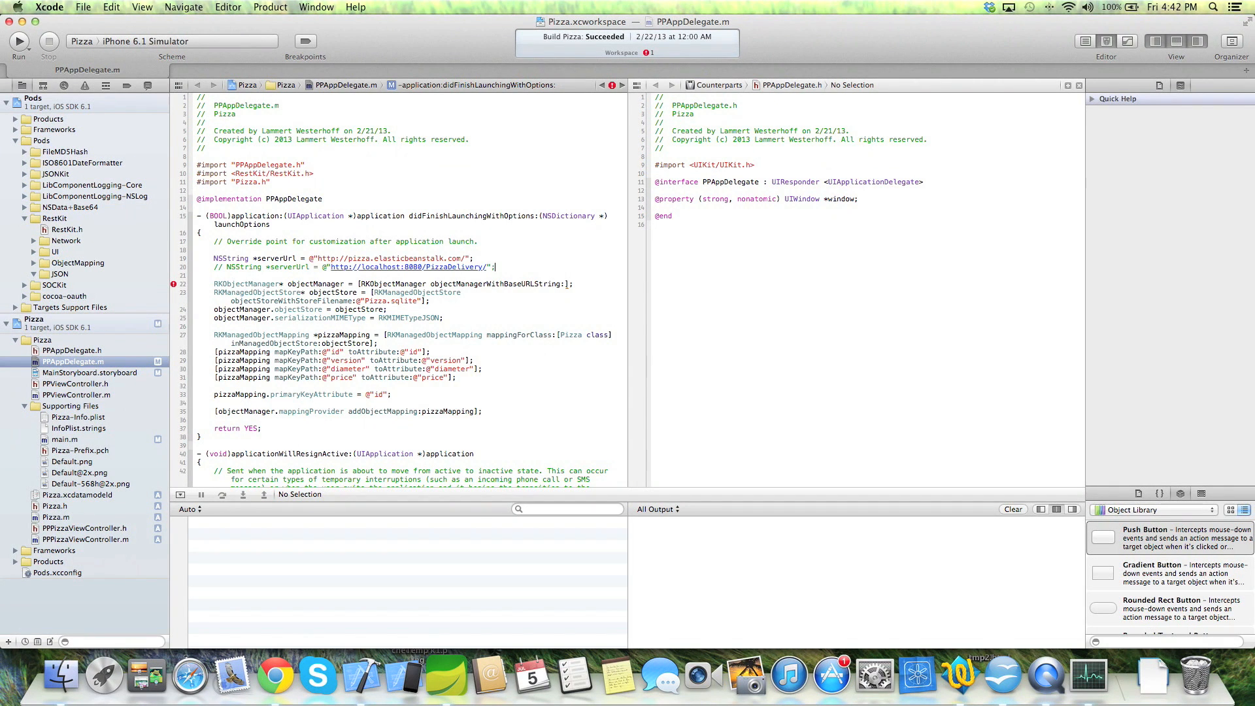
# - Pass serverUrl as the RKObjectManager base URL argument and save the file
pyautogui.doubleClick(288, 258)
pyautogui.press('super+c')
pyautogui.click(564, 285)
pyautogui.press('super+v')
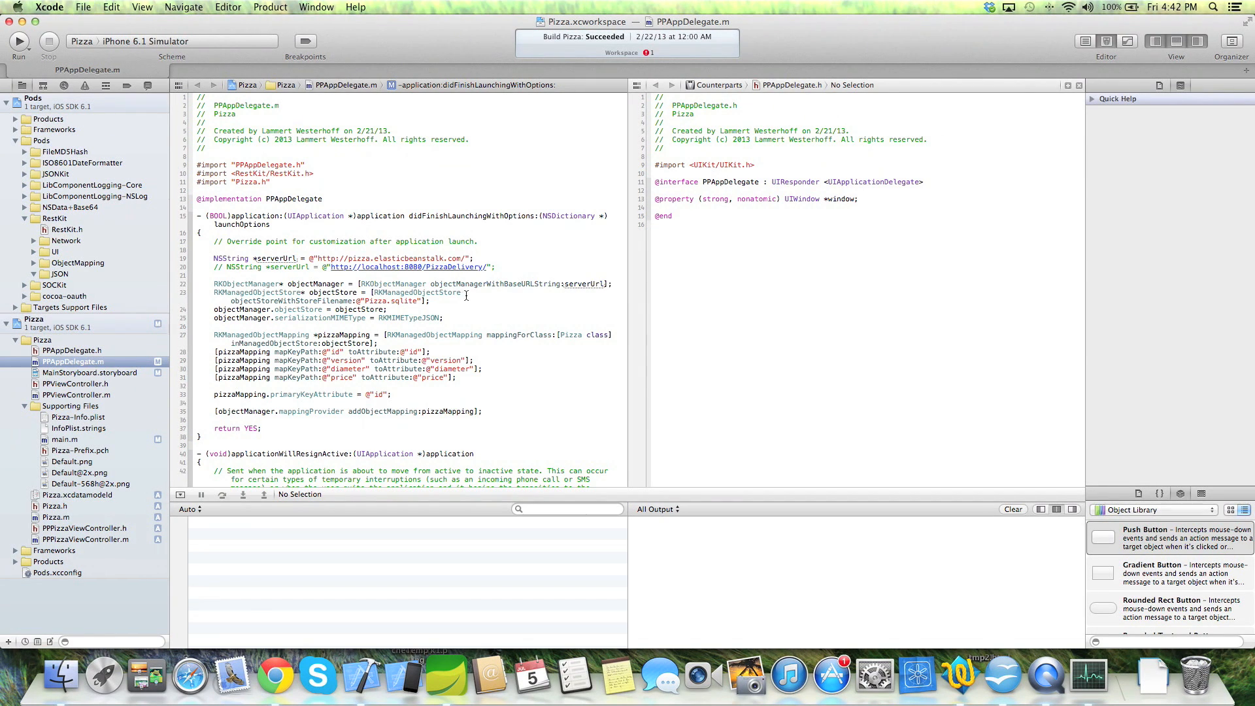
pyautogui.press('ctrl+super+Escape')
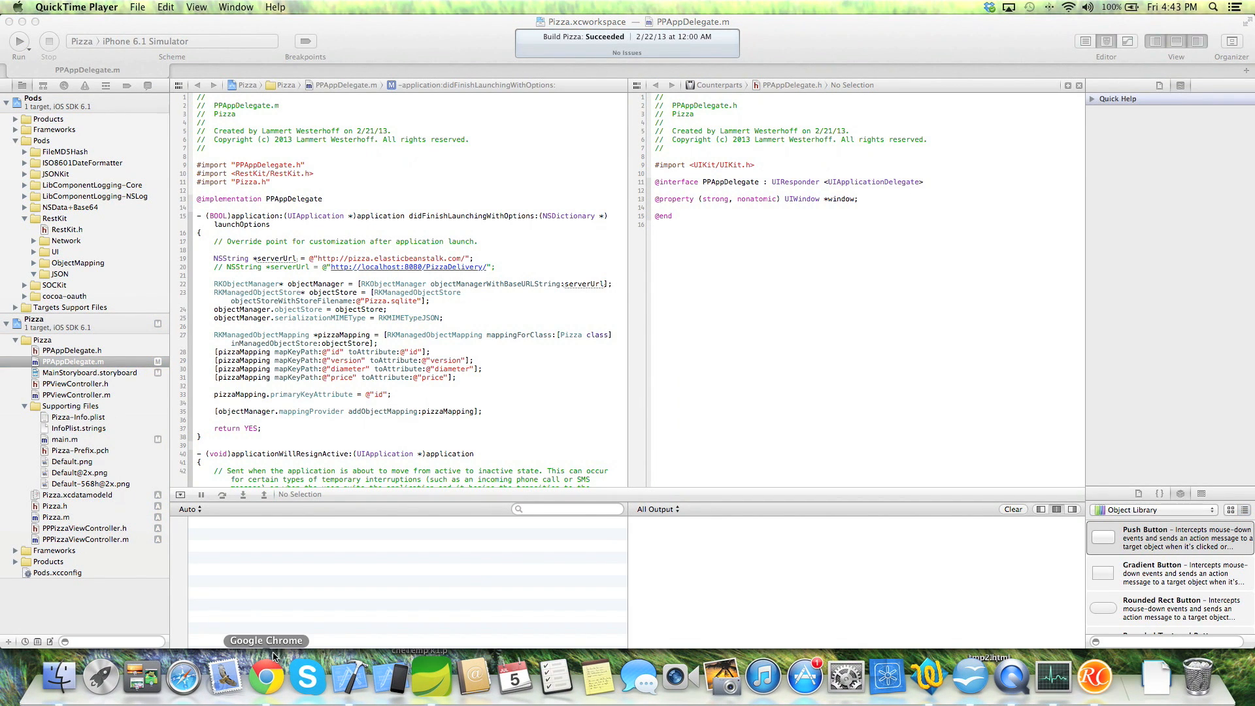
# - Run the Pizza scheme on the iPhone 6.1 Simulator, which opens an empty Pizzas list
pyautogui.click(267, 680)
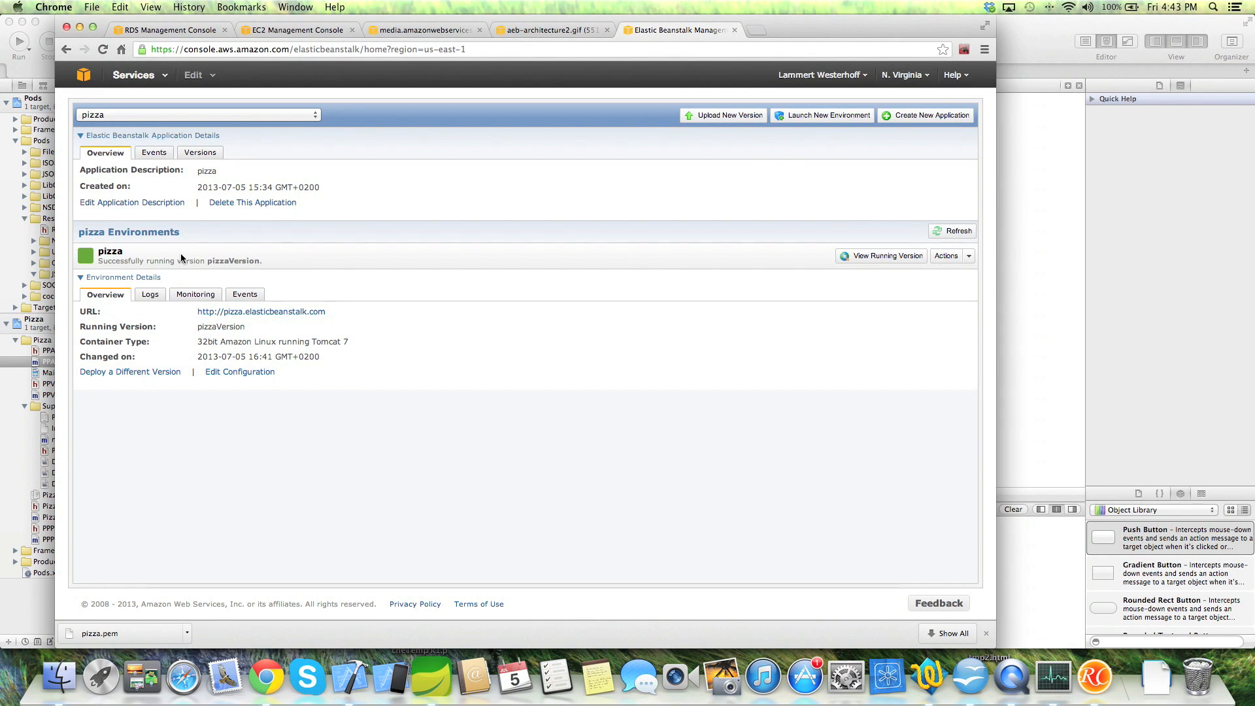
pyautogui.click(1023, 49)
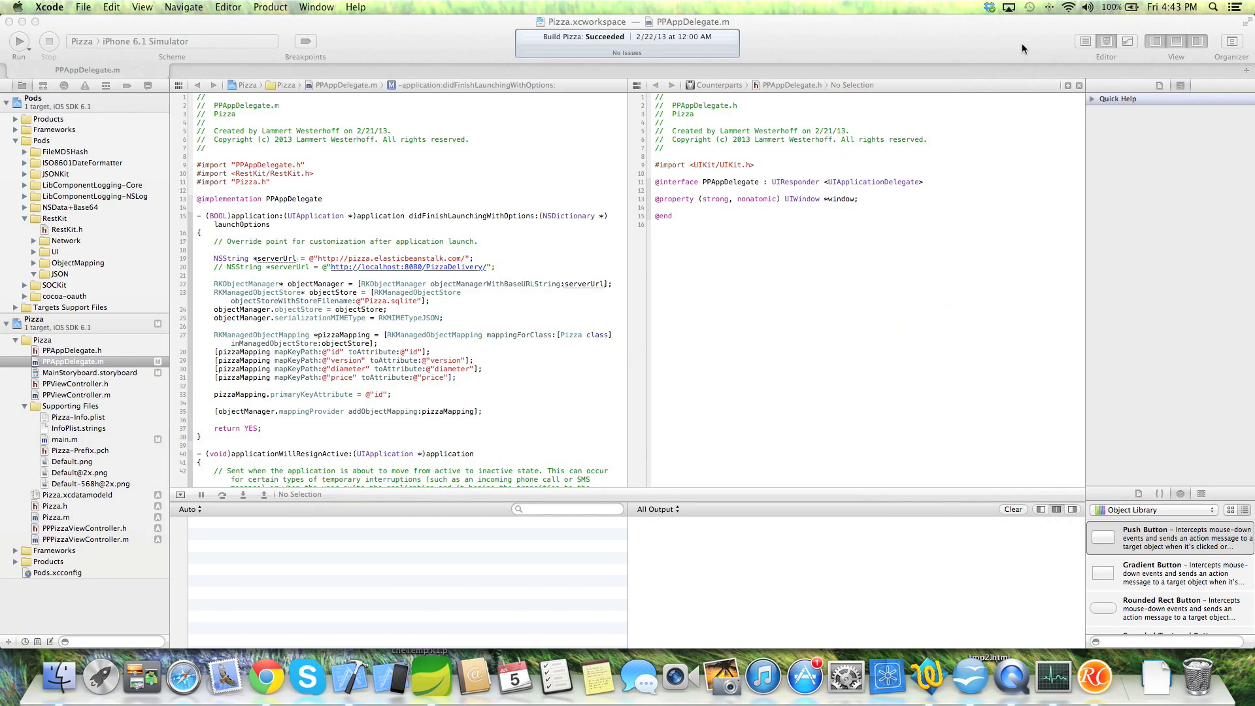
pyautogui.click(19, 41)
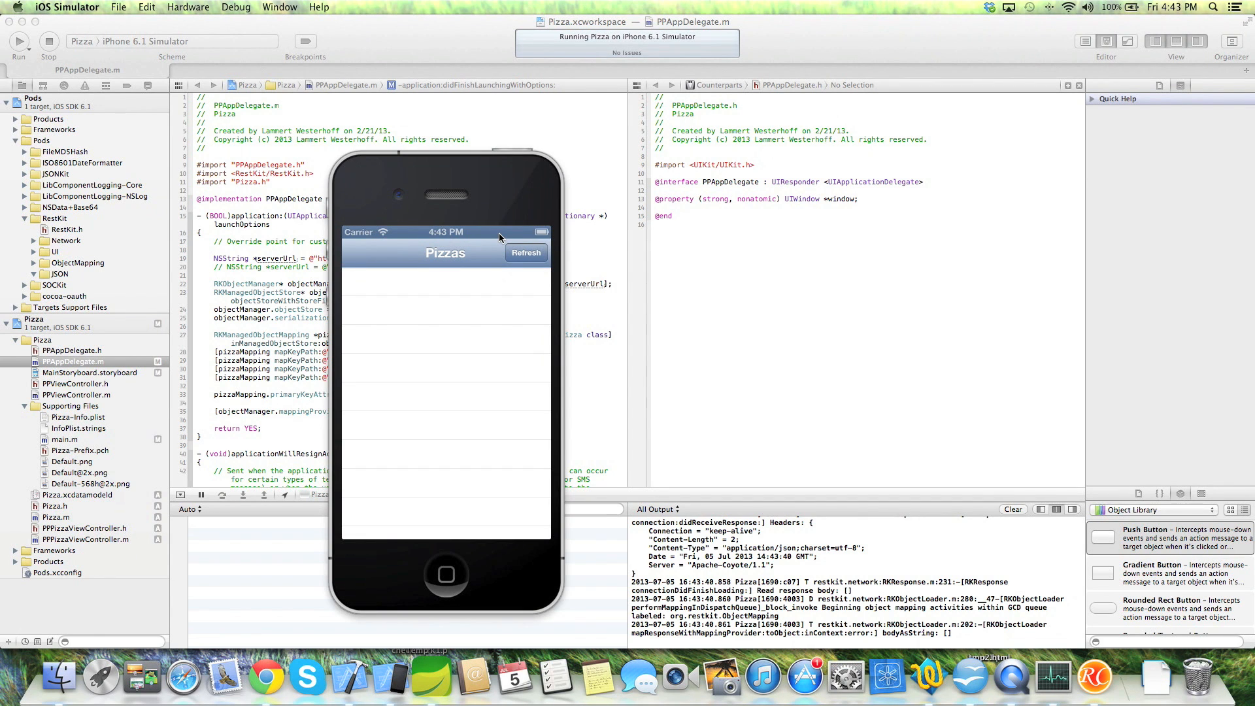
# - Open the deployed PizzaDelivery site from the environment's URL in a new tab
pyautogui.click(268, 683)
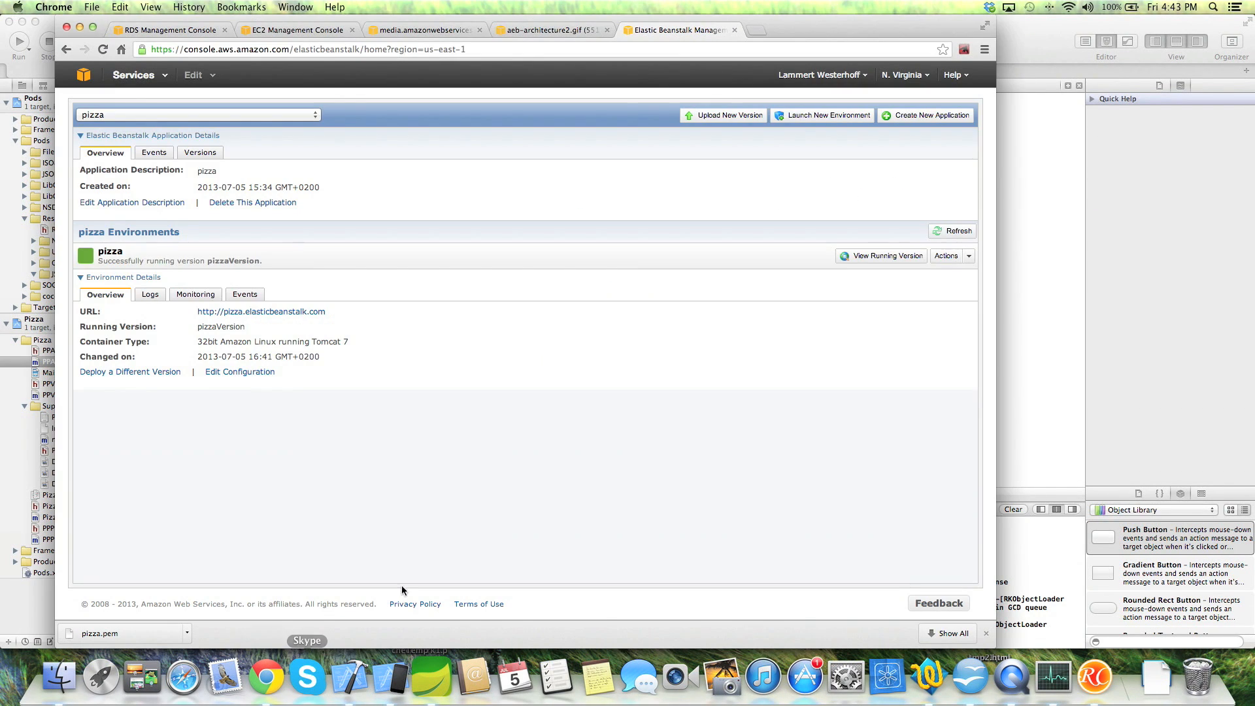
pyautogui.click(275, 314)
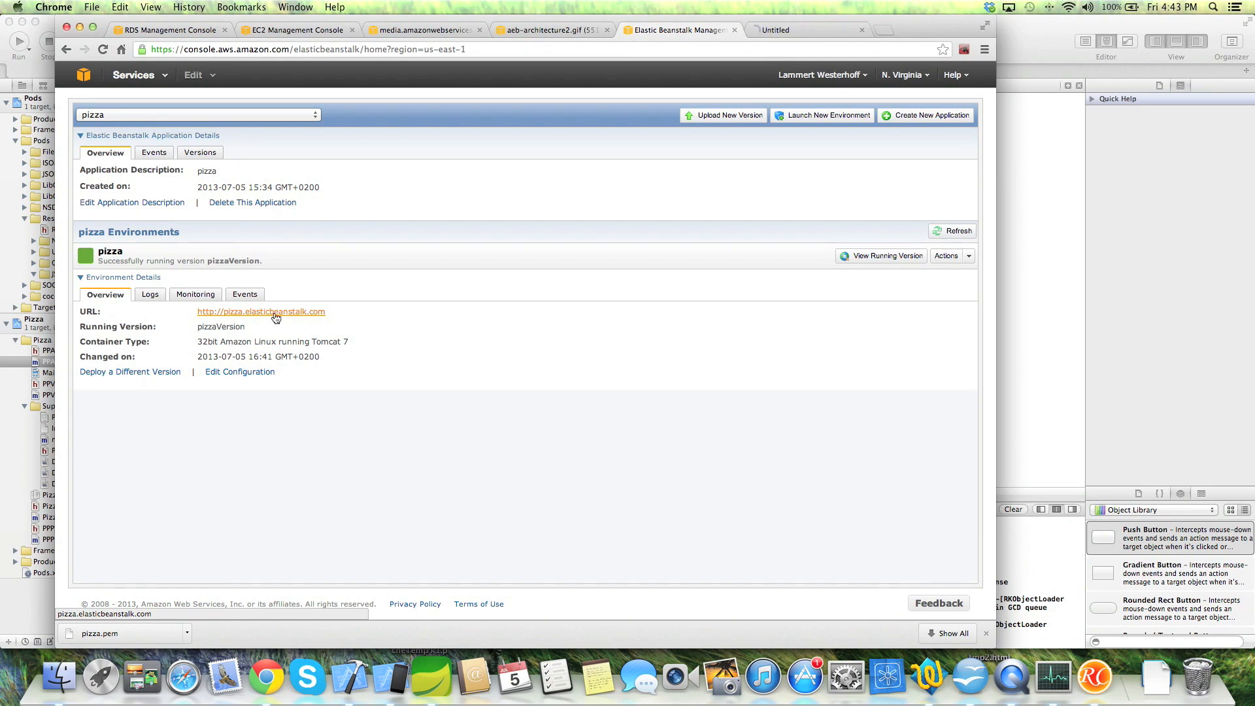
pyautogui.click(803, 28)
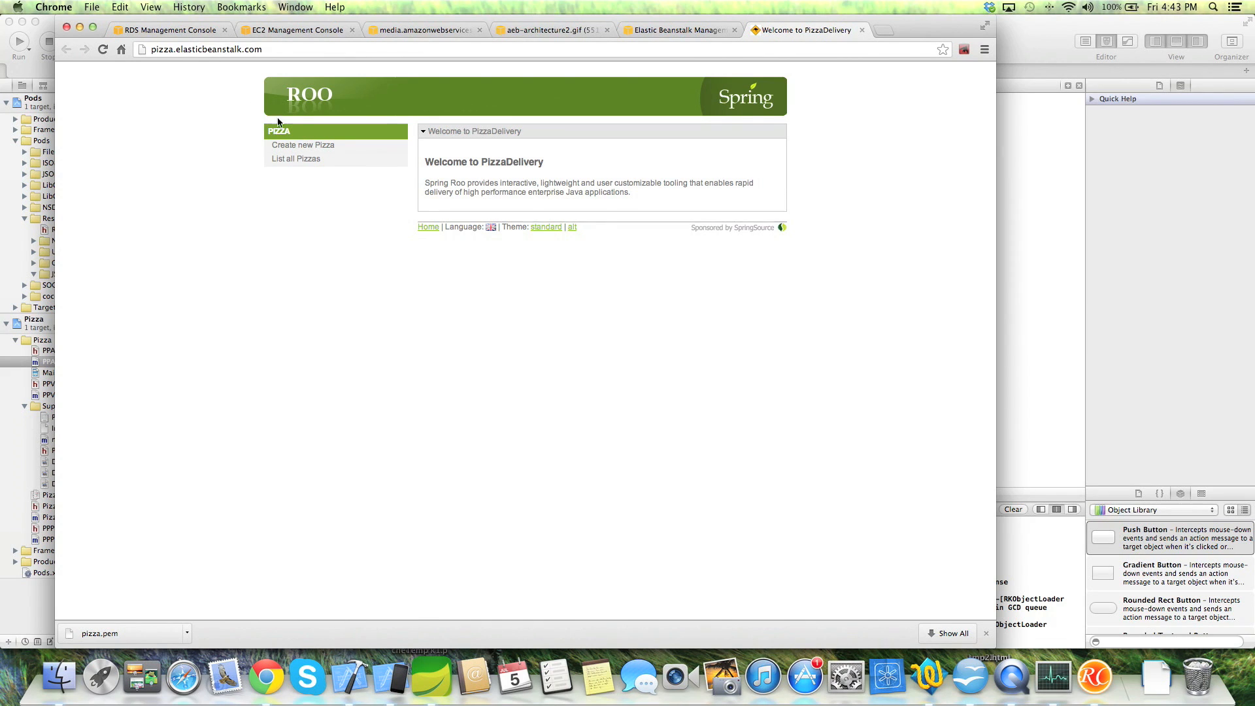
# - Create and save a new pizza with diameter 30 and price 10
pyautogui.click(301, 146)
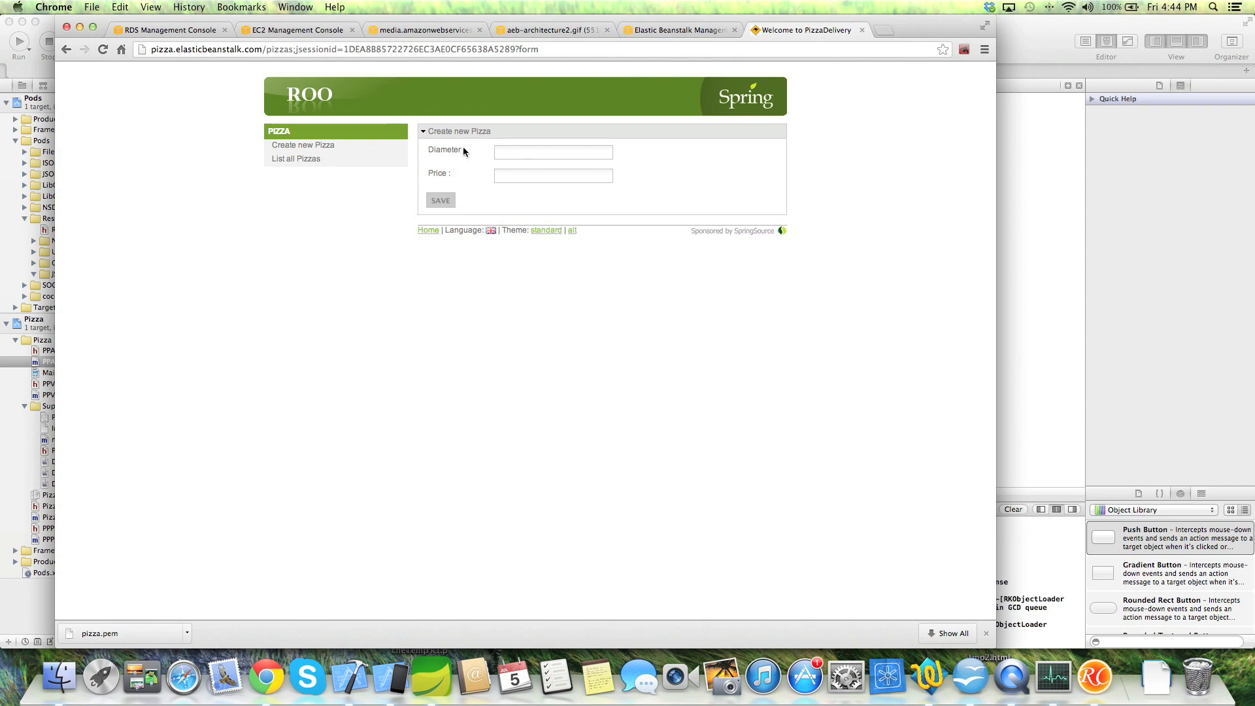
pyautogui.click(517, 154)
pyautogui.write('30')
pyautogui.press('Tab')
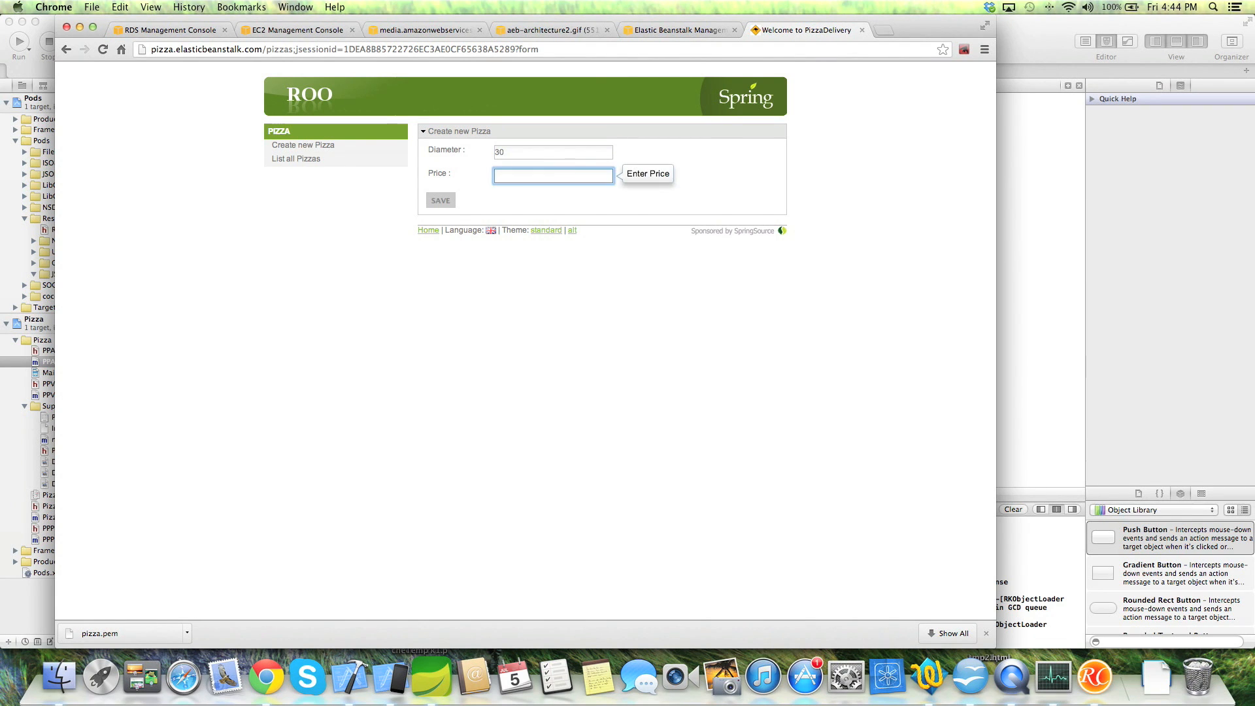
pyautogui.write('10')
pyautogui.click(443, 201)
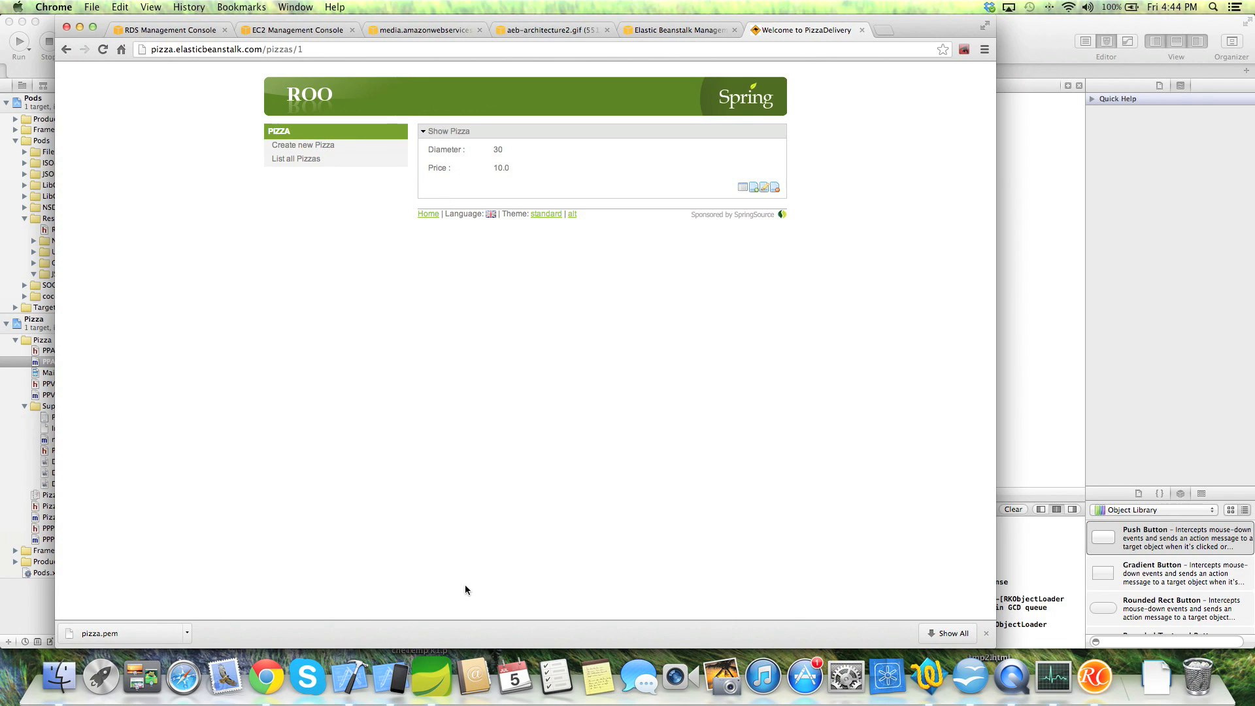
pyautogui.click(393, 677)
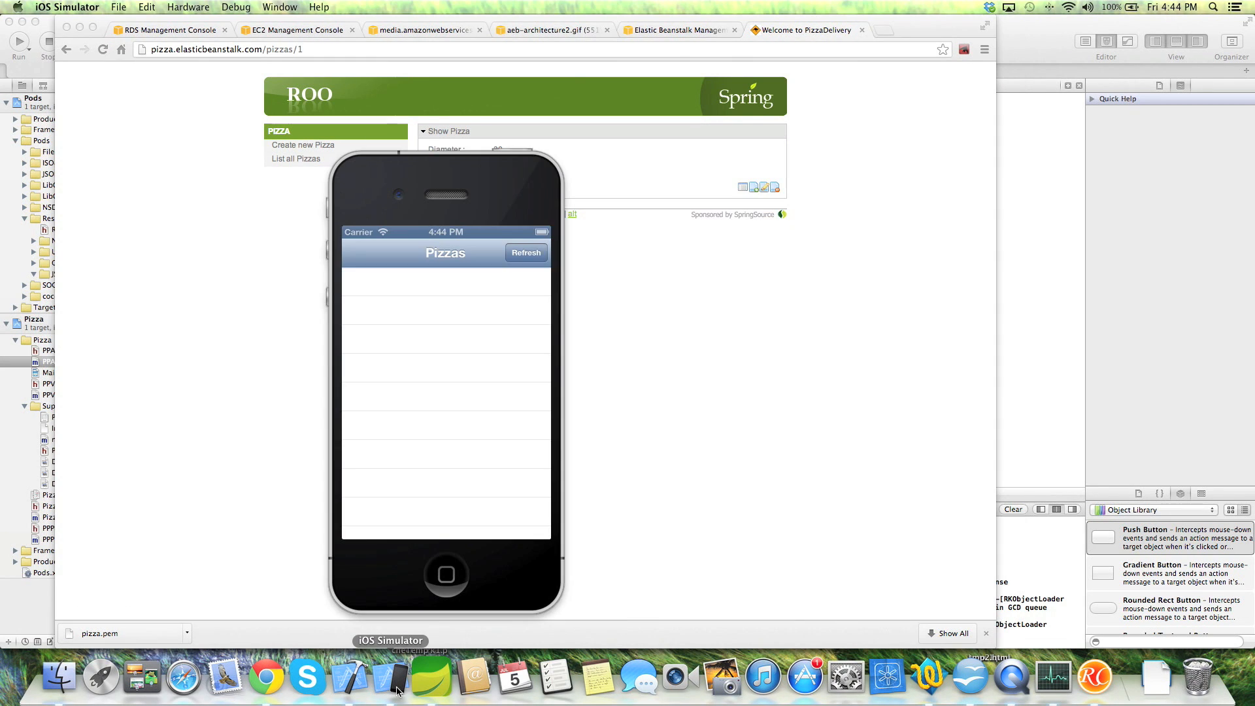
# - Refresh the Pizzas list in the simulator so it shows pizza 30 at $ 10.00
pyautogui.click(531, 257)
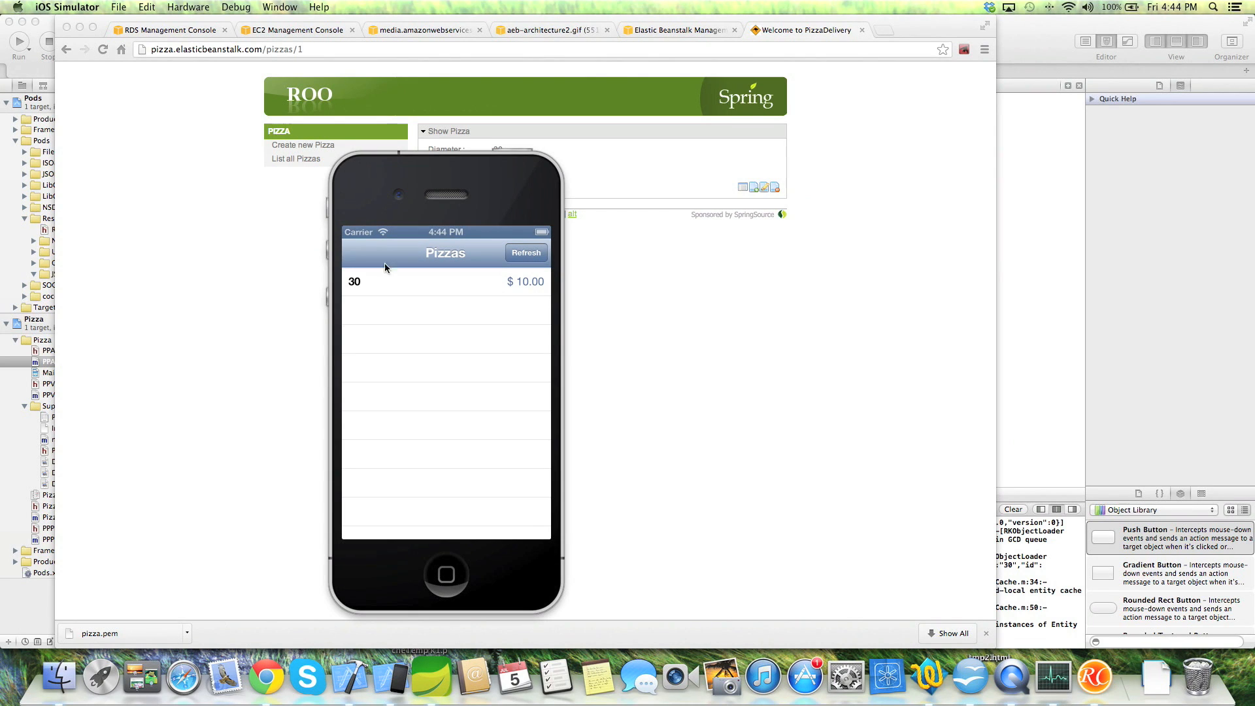
pyautogui.press('ctrl+super+Escape')
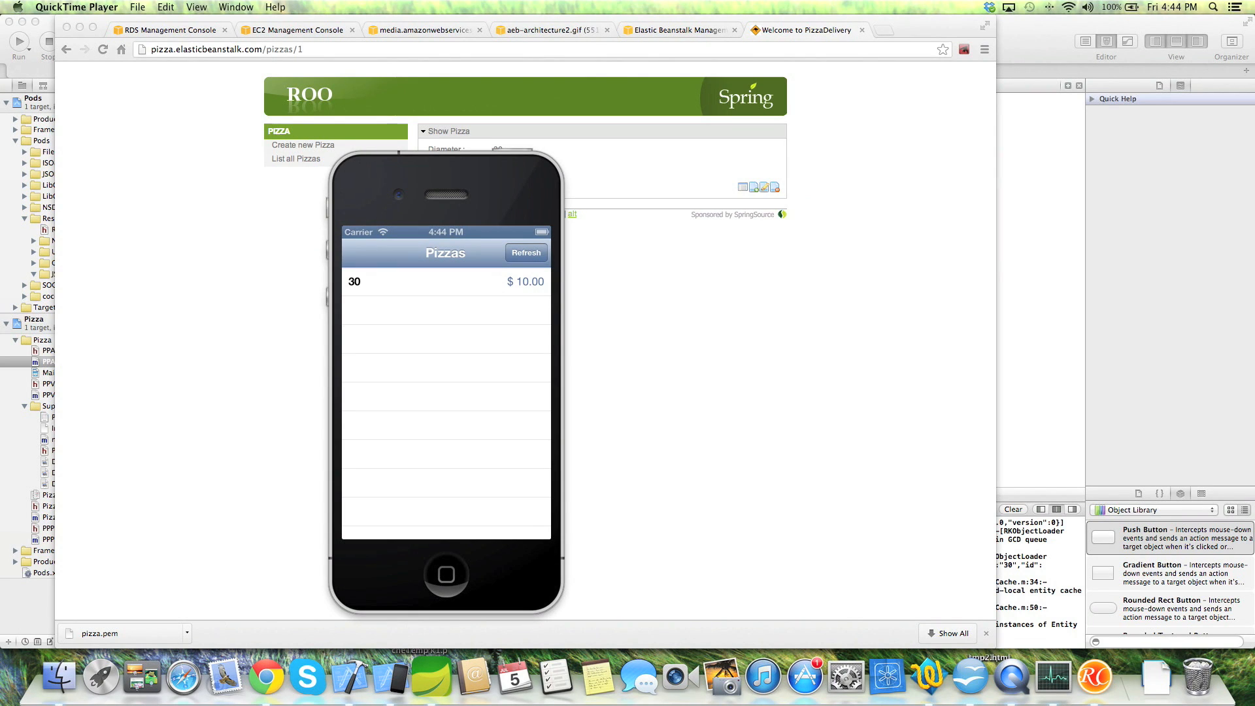